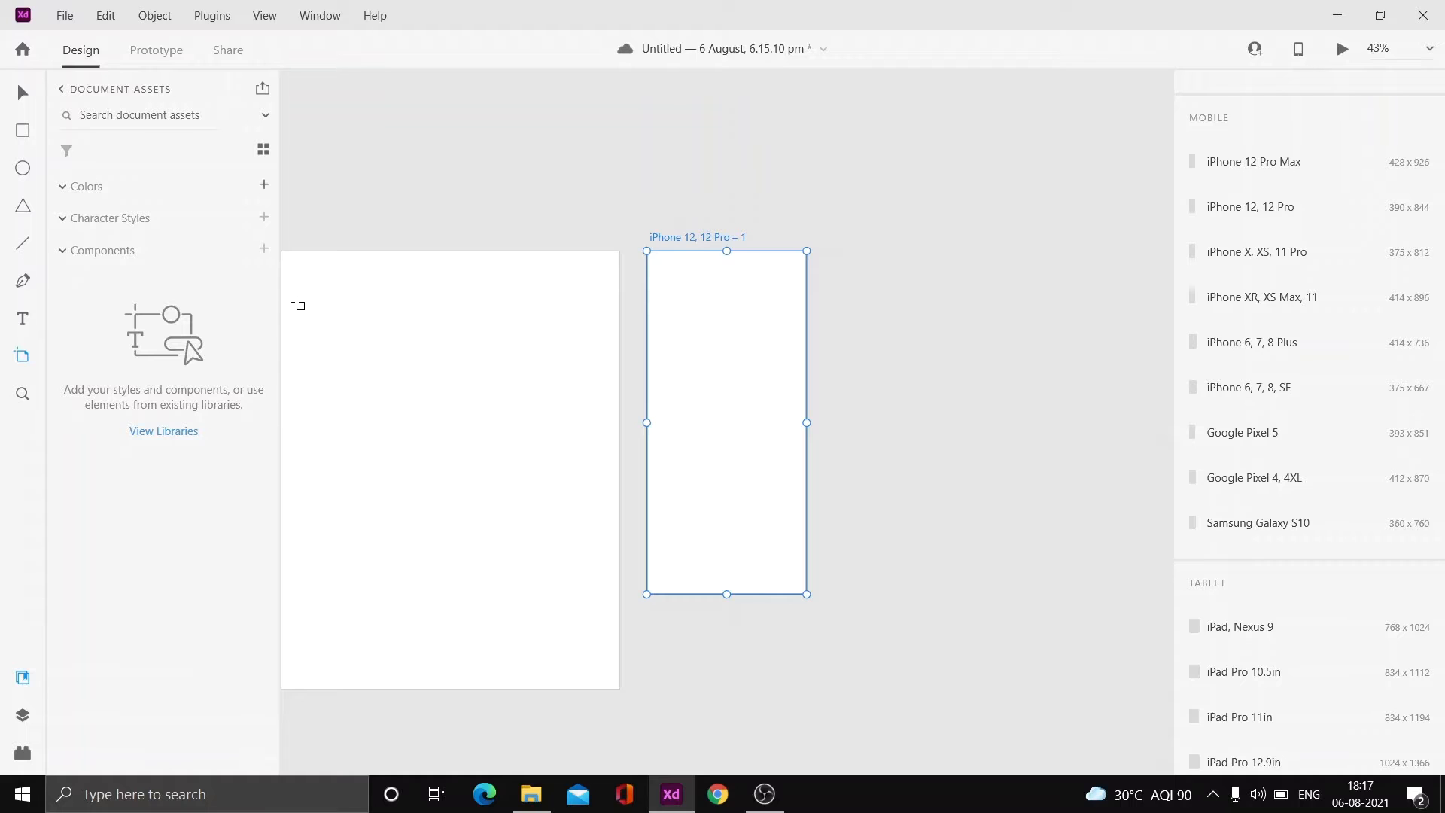
# Move the iPhone 12 artboard onto the web artboard at about X 650, Y 68 and fill it with black.
pyautogui.click(23, 92)
pyautogui.moveTo(742, 339); pyautogui.dragTo(497, 392)
pyautogui.click(1234, 624)
pyautogui.click(958, 647)
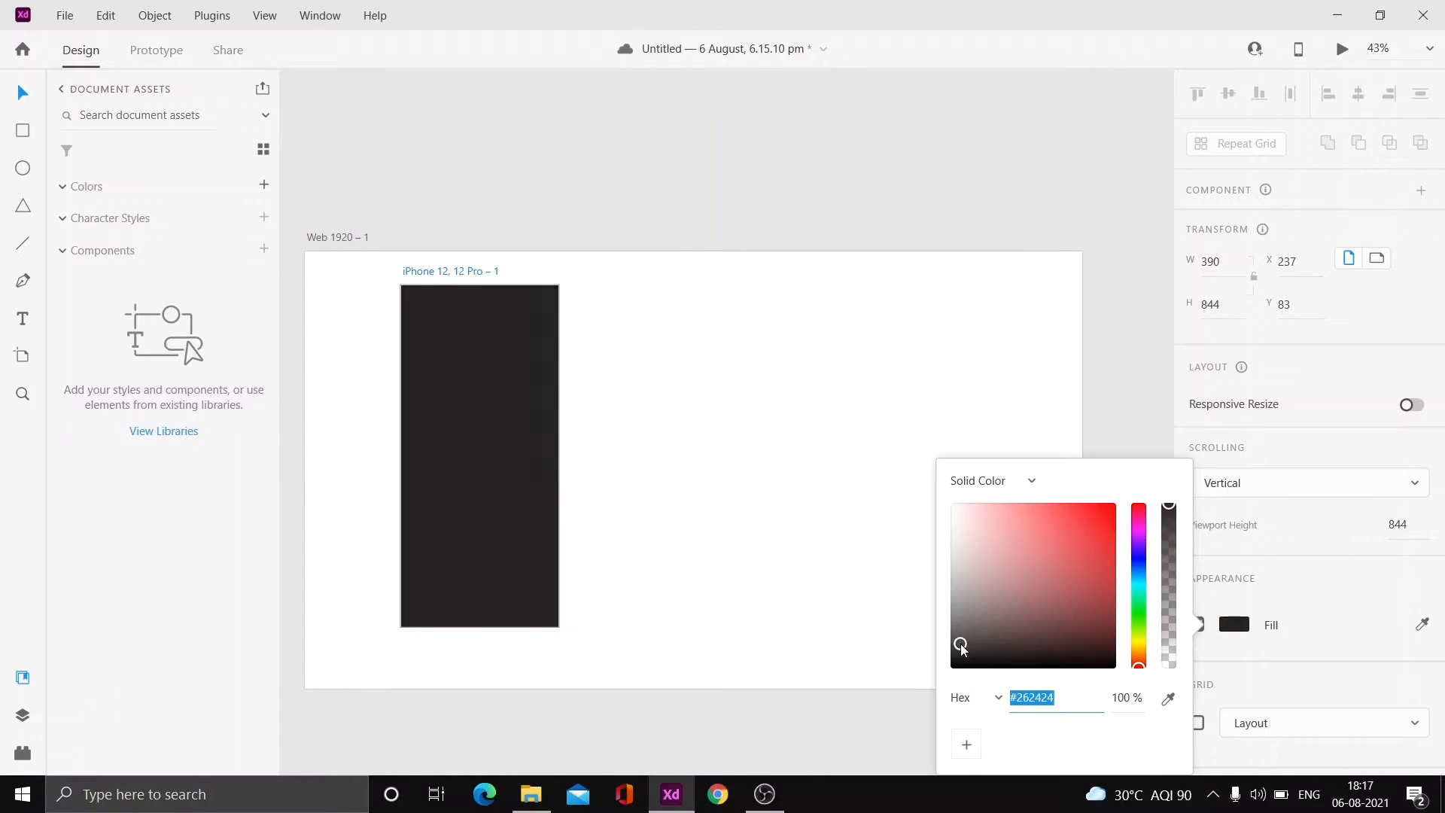
pyautogui.click(843, 414)
pyautogui.moveTo(500, 394); pyautogui.dragTo(702, 465)
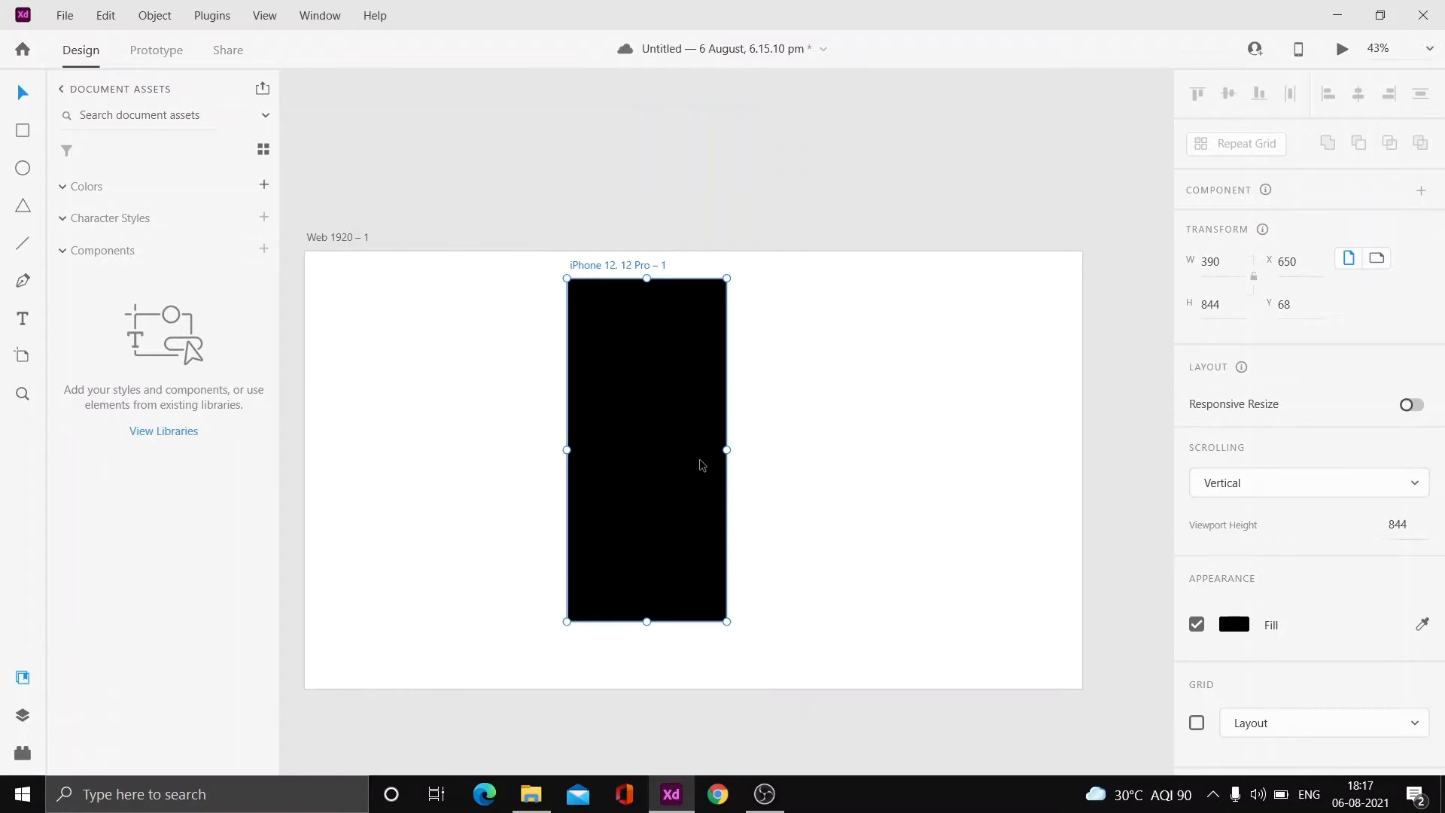
# Add the text "Welcome" around the middle of the black phone artboard.
pyautogui.click(23, 320)
pyautogui.click(600, 438)
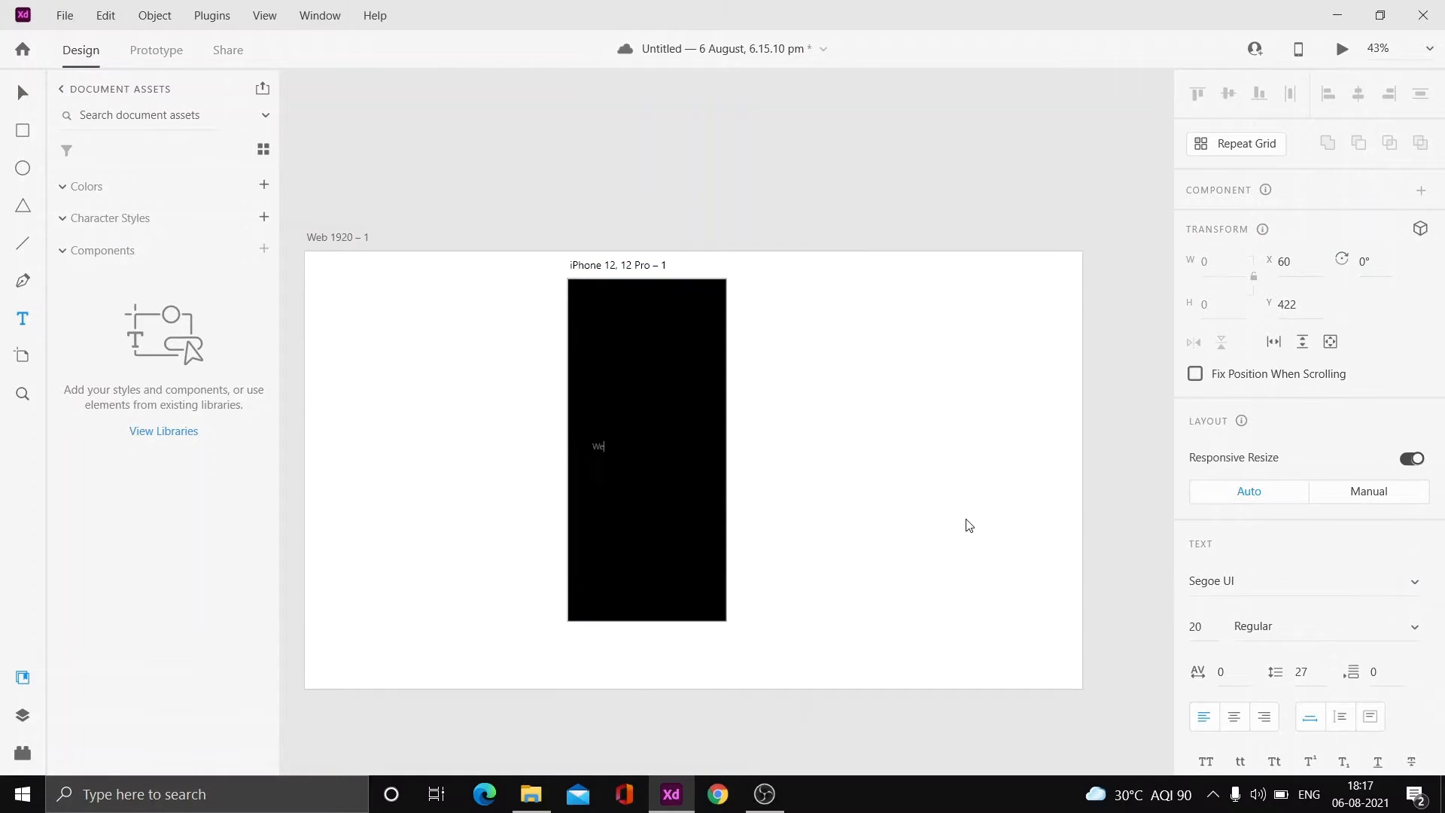
pyautogui.write('Welcome')
# Change the fill colour of the "Welcome" text to white.
pyautogui.scroll(-3, 1308, 484)
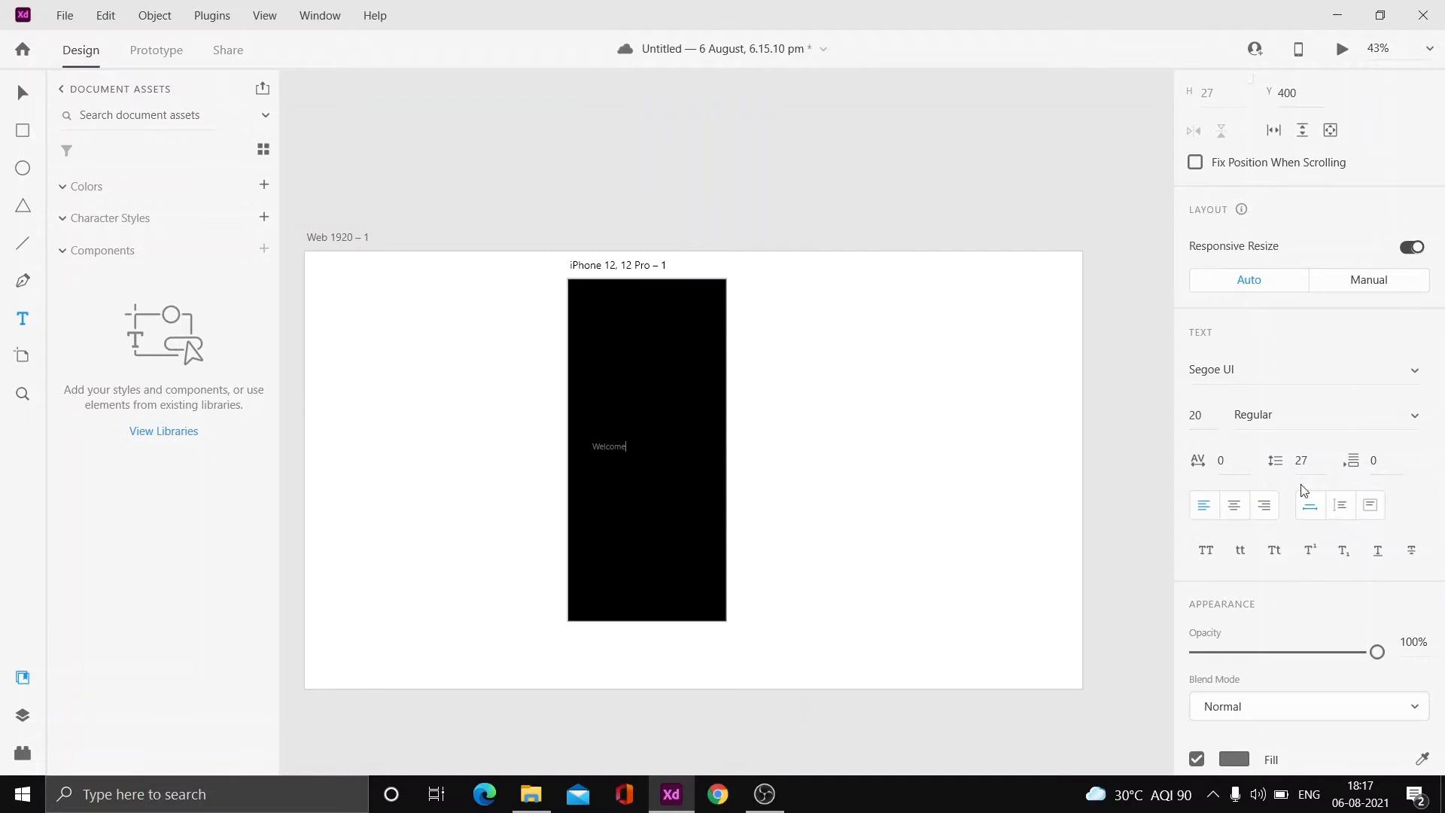
pyautogui.scroll(-4, 1305, 490)
pyautogui.click(1234, 452)
pyautogui.press('Escape')
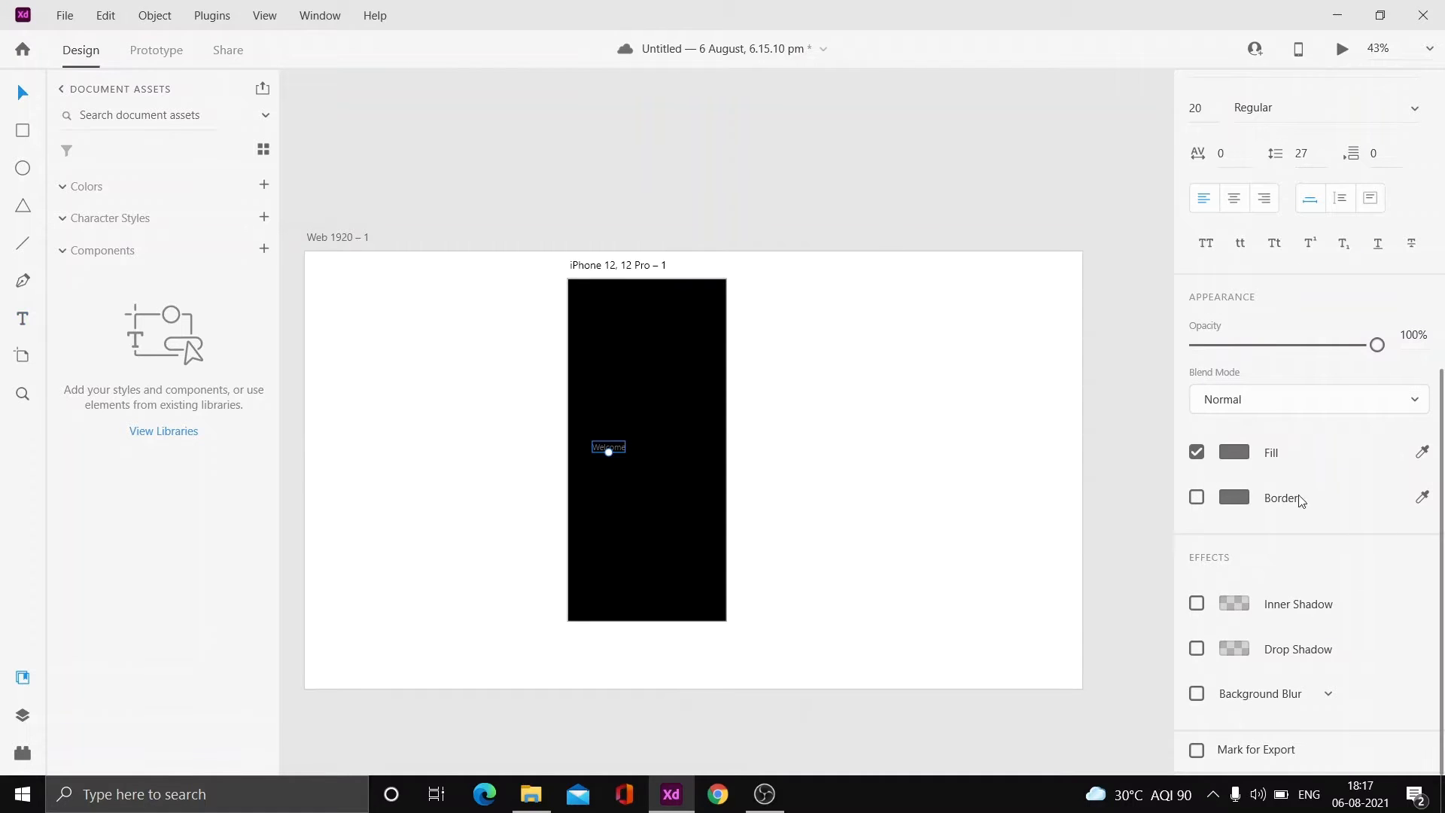
pyautogui.click(1239, 454)
pyautogui.moveTo(1078, 400); pyautogui.dragTo(951, 324)
pyautogui.click(729, 372)
pyautogui.click(609, 447)
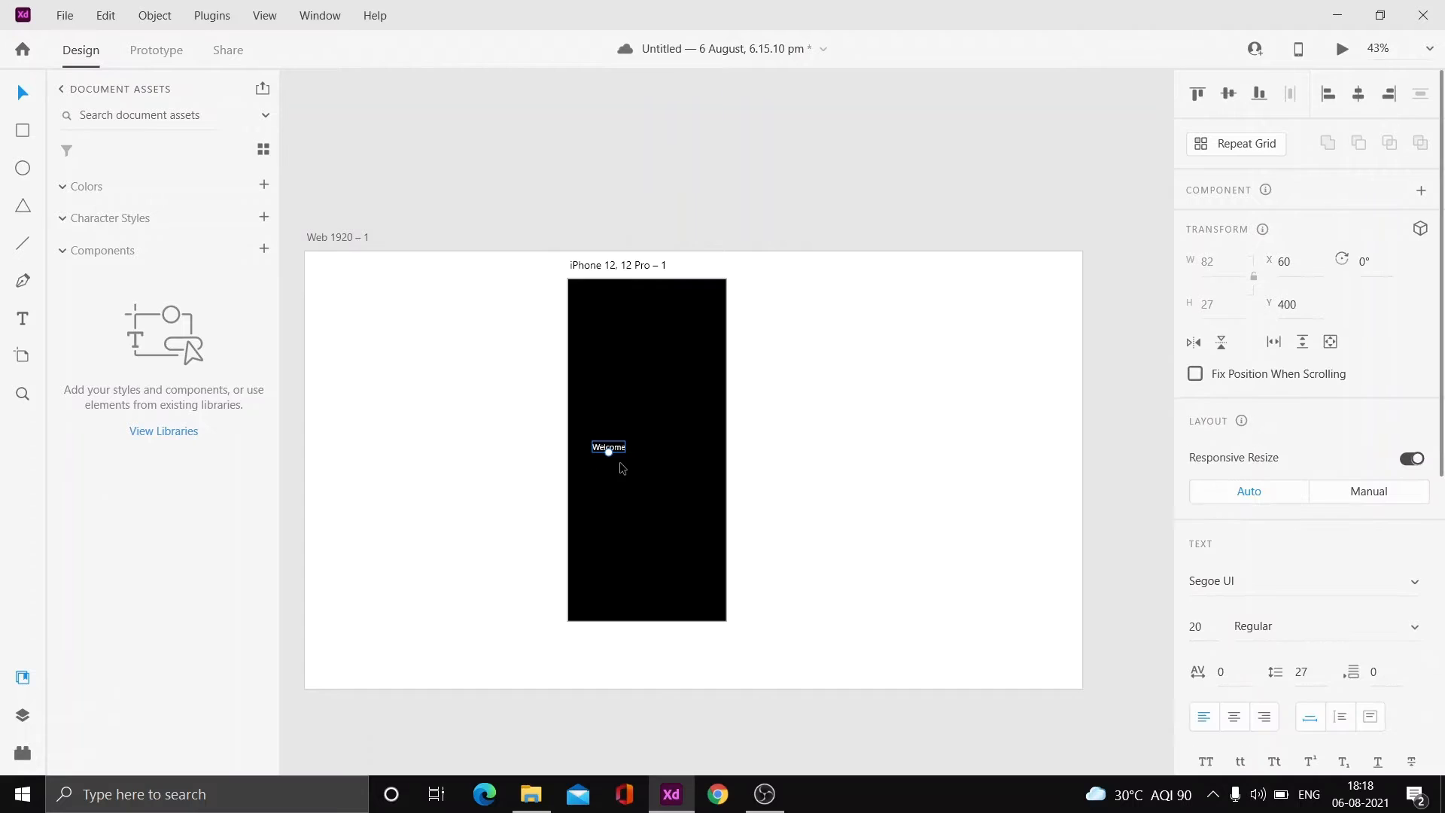
# Enlarge the "Welcome" text to size 85, make it Bold, and centre it on the phone artboard.
pyautogui.moveTo(609, 453); pyautogui.dragTo(678, 461)
pyautogui.click(1407, 626)
pyautogui.click(1302, 633)
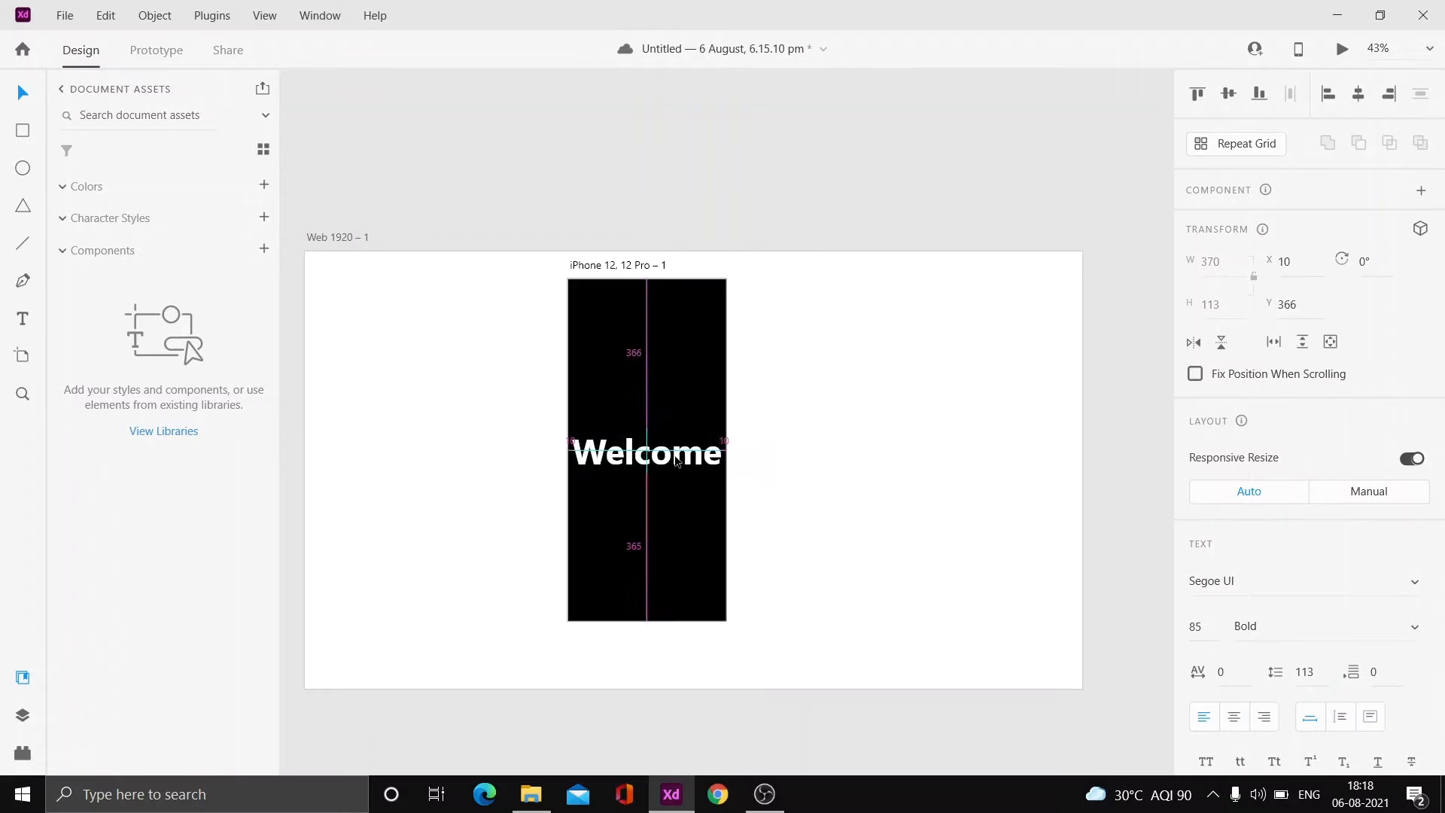
pyautogui.click(833, 498)
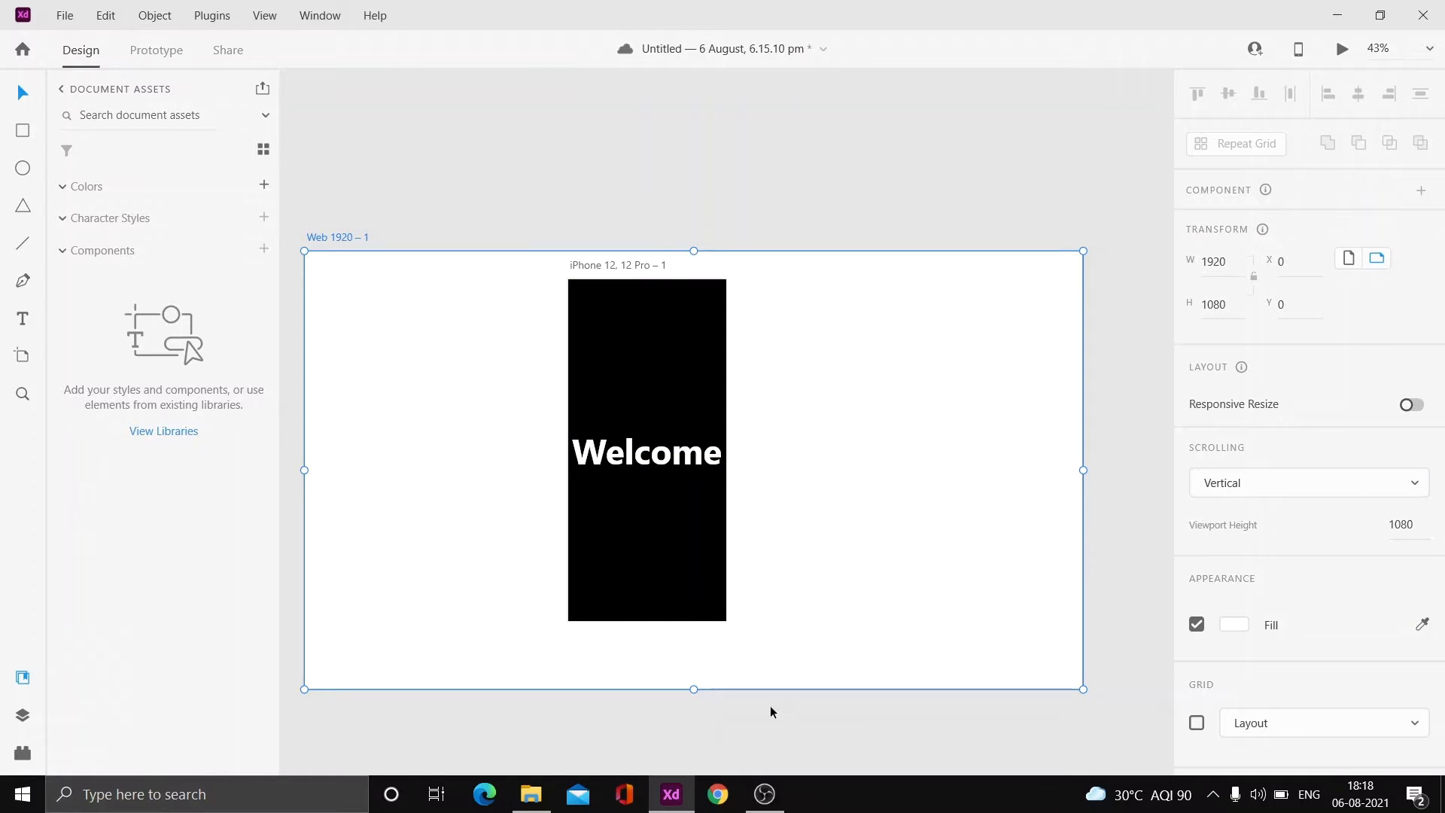
# Import the DmC5-Twitter character image from the File Explorer folder and place it over the black phone artboard.
pyautogui.click(530, 794)
pyautogui.moveTo(468, 146); pyautogui.dragTo(865, 456)
pyautogui.moveTo(965, 584); pyautogui.dragTo(662, 424)
# Position the character image over the "Welcome" text, resize it to about 485 × 833, and reduce its opacity to 85%.
pyautogui.click(648, 307)
pyautogui.moveTo(649, 306); pyautogui.dragTo(649, 295)
pyautogui.moveTo(651, 572); pyautogui.dragTo(650, 610)
pyautogui.moveTo(646, 528); pyautogui.dragTo(649, 493)
pyautogui.moveTo(642, 390); pyautogui.dragTo(642, 375)
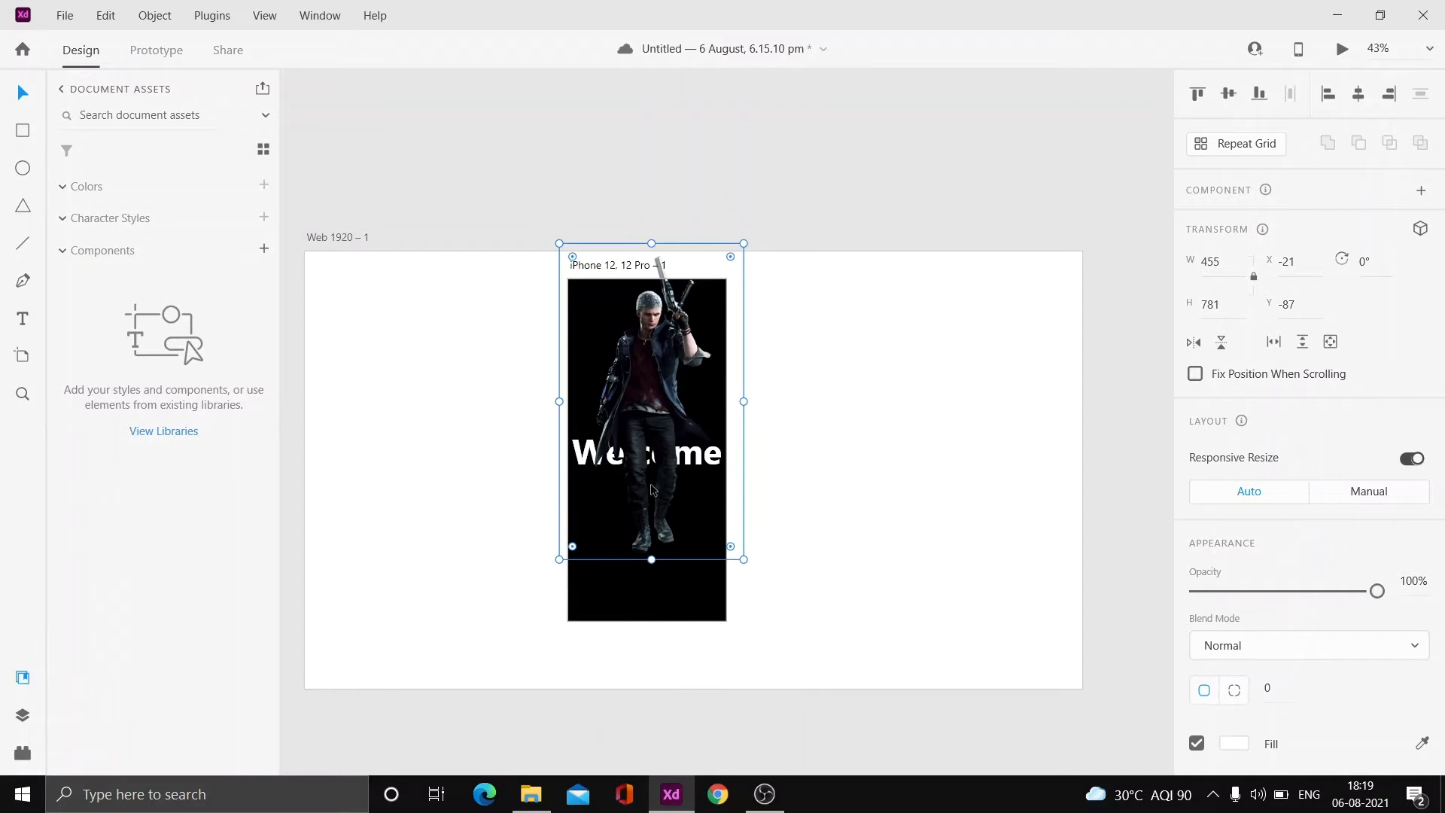
pyautogui.moveTo(651, 560); pyautogui.dragTo(652, 581)
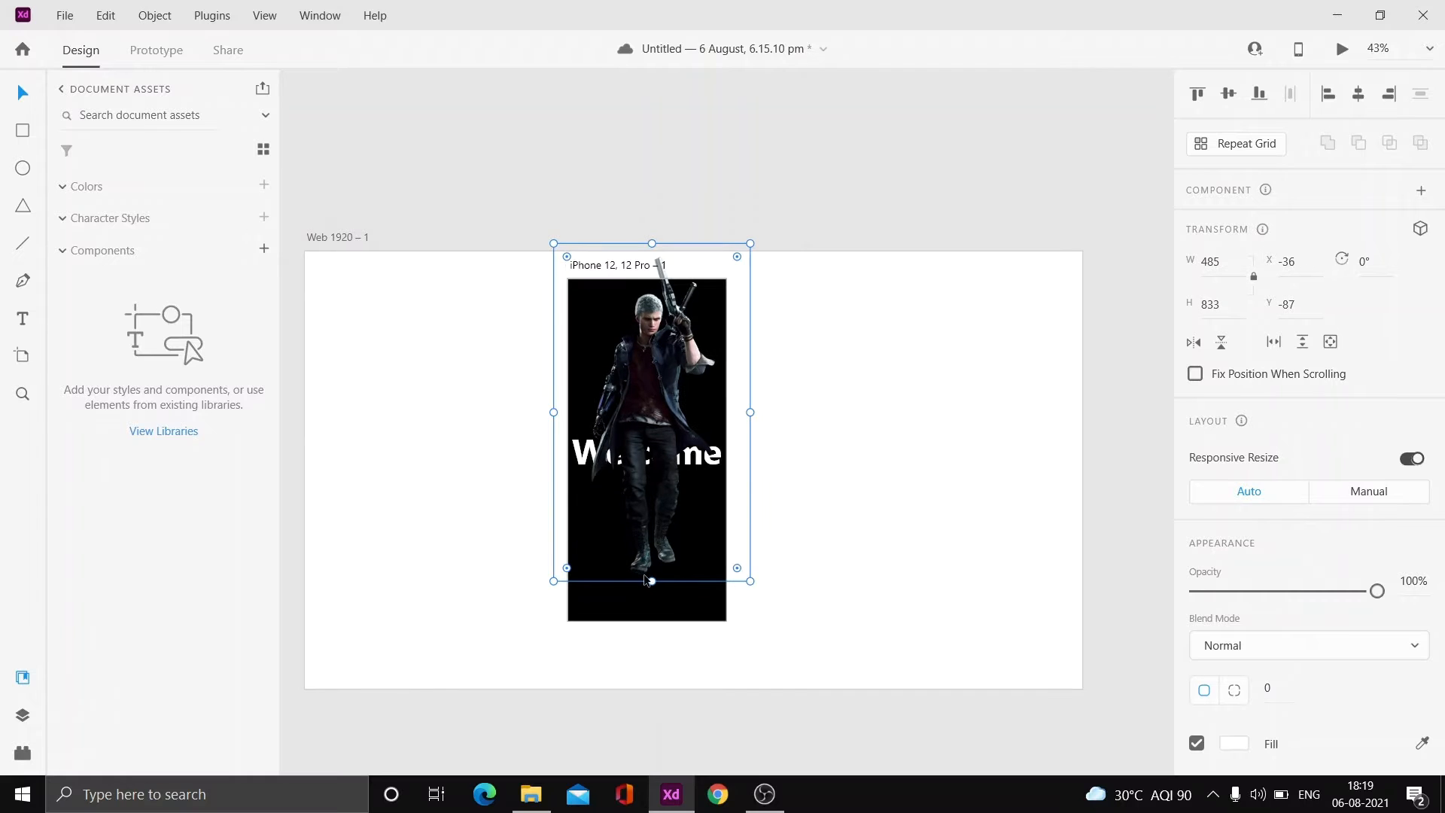
pyautogui.moveTo(1378, 592); pyautogui.dragTo(1351, 600)
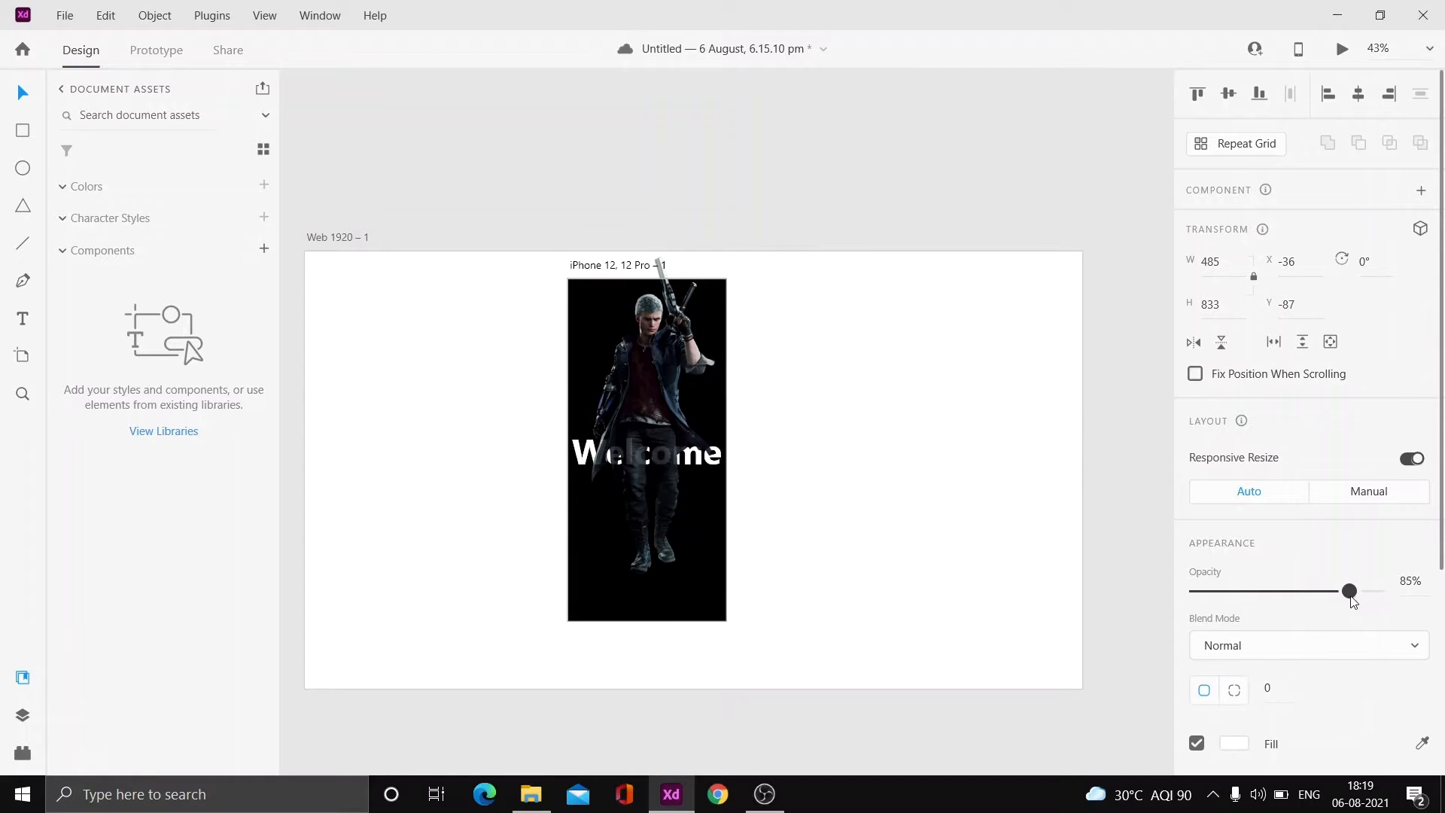
pyautogui.click(849, 160)
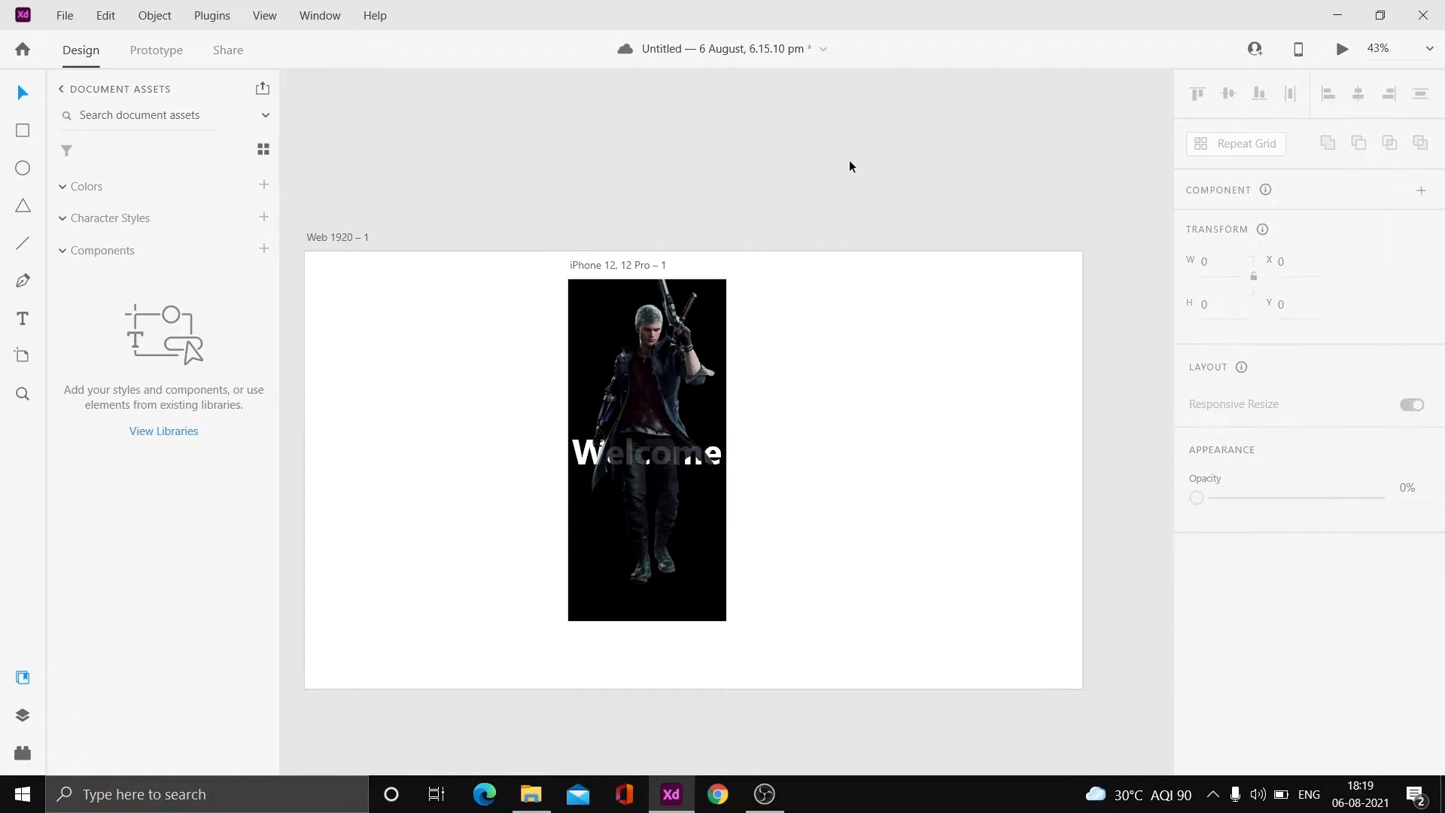
# Import the loading icon from the File Explorer folder and place it beneath the character's feet.
pyautogui.click(531, 794)
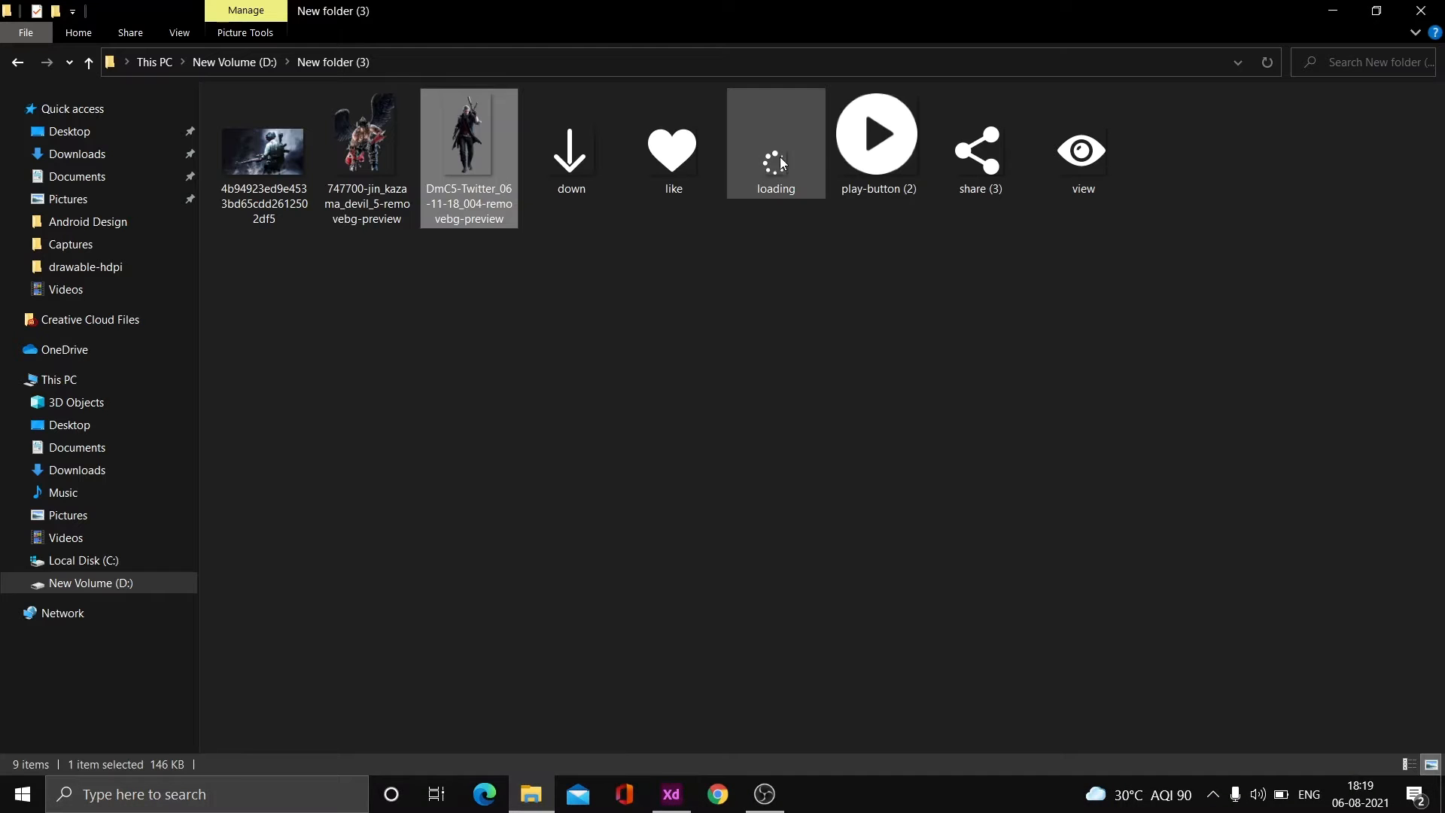
pyautogui.moveTo(687, 809); pyautogui.dragTo(649, 600)
pyautogui.click(840, 556)
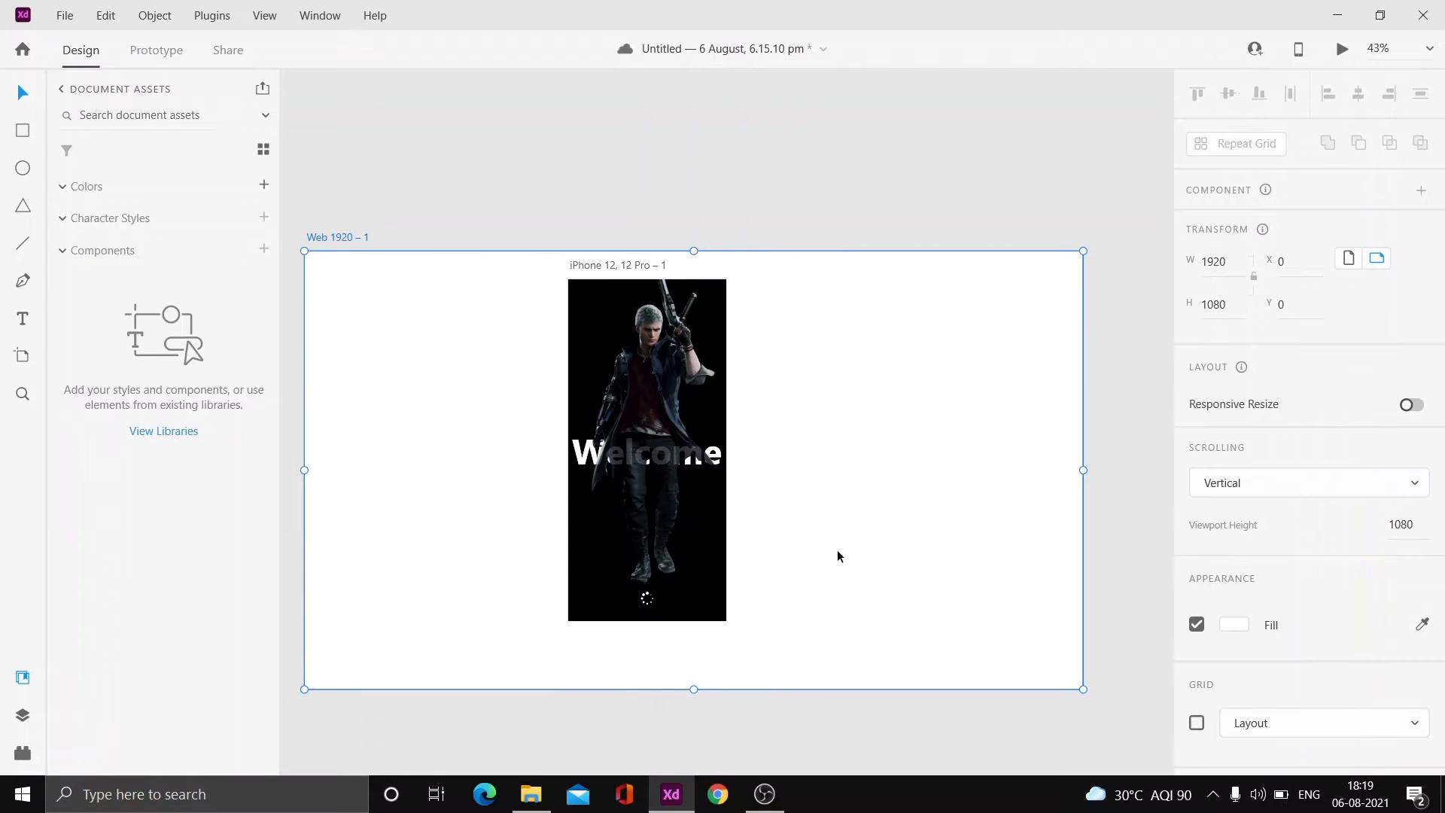
# Rename the phone artboard as "Splash Screen".
pyautogui.doubleClick(628, 267)
pyautogui.press('BackSpace')
pyautogui.write('Splash S')
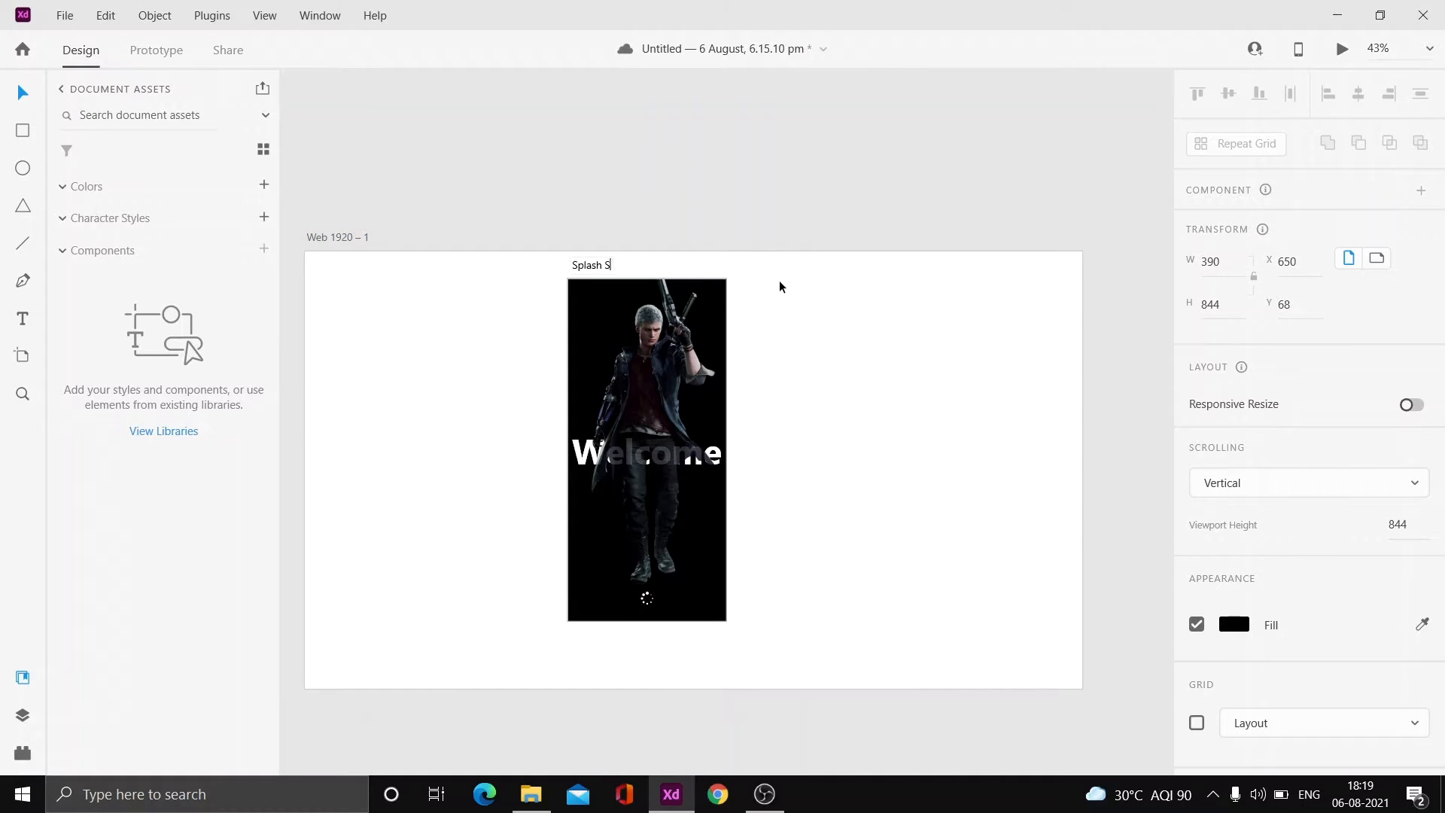
pyautogui.write('creen')
pyautogui.press('Return')
# Add another iPhone 12, 12 Pro artboard and shift the Splash Screen artboard toward the web artboard's left edge.
pyautogui.click(28, 358)
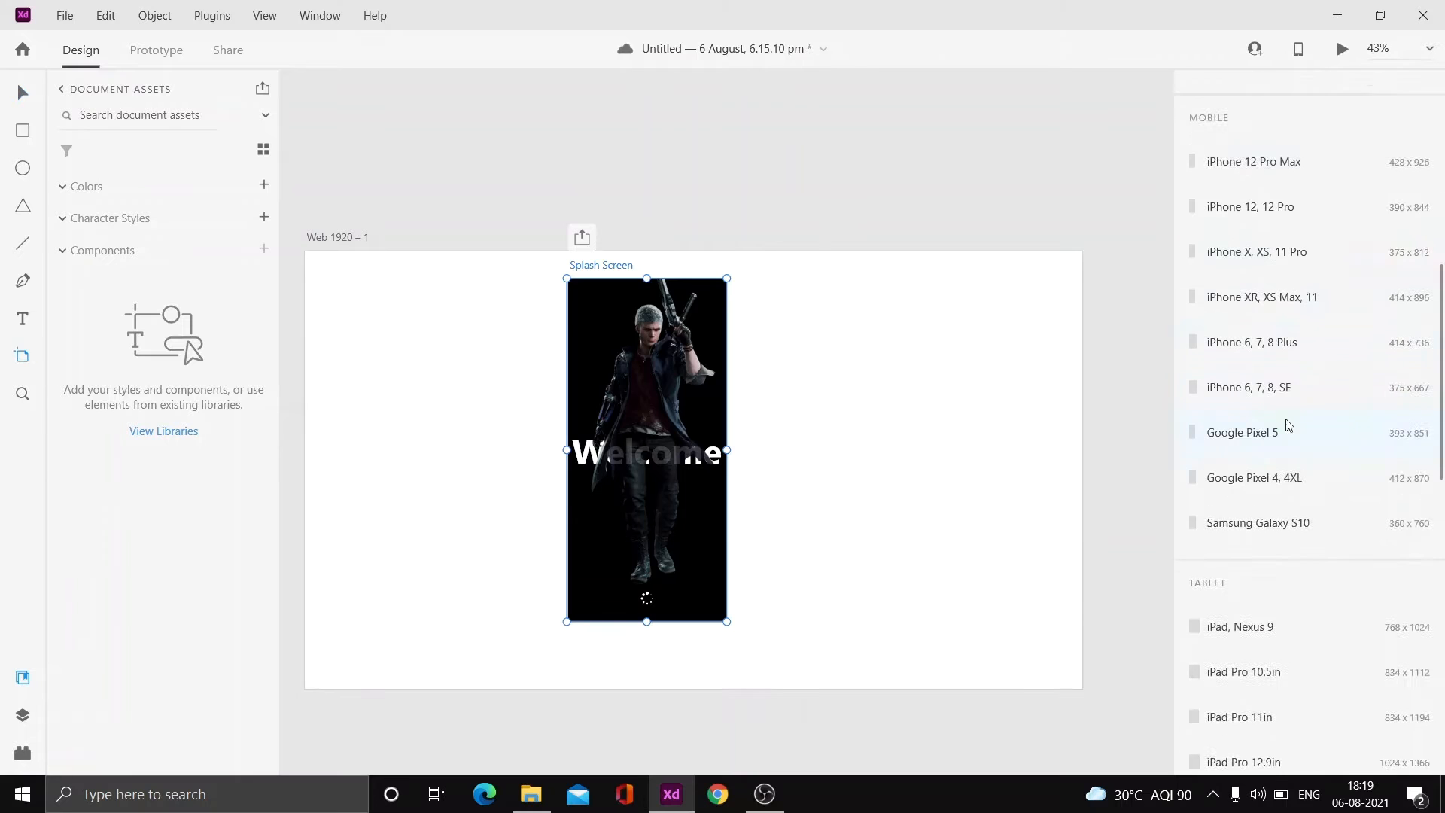
pyautogui.click(1293, 208)
pyautogui.click(25, 95)
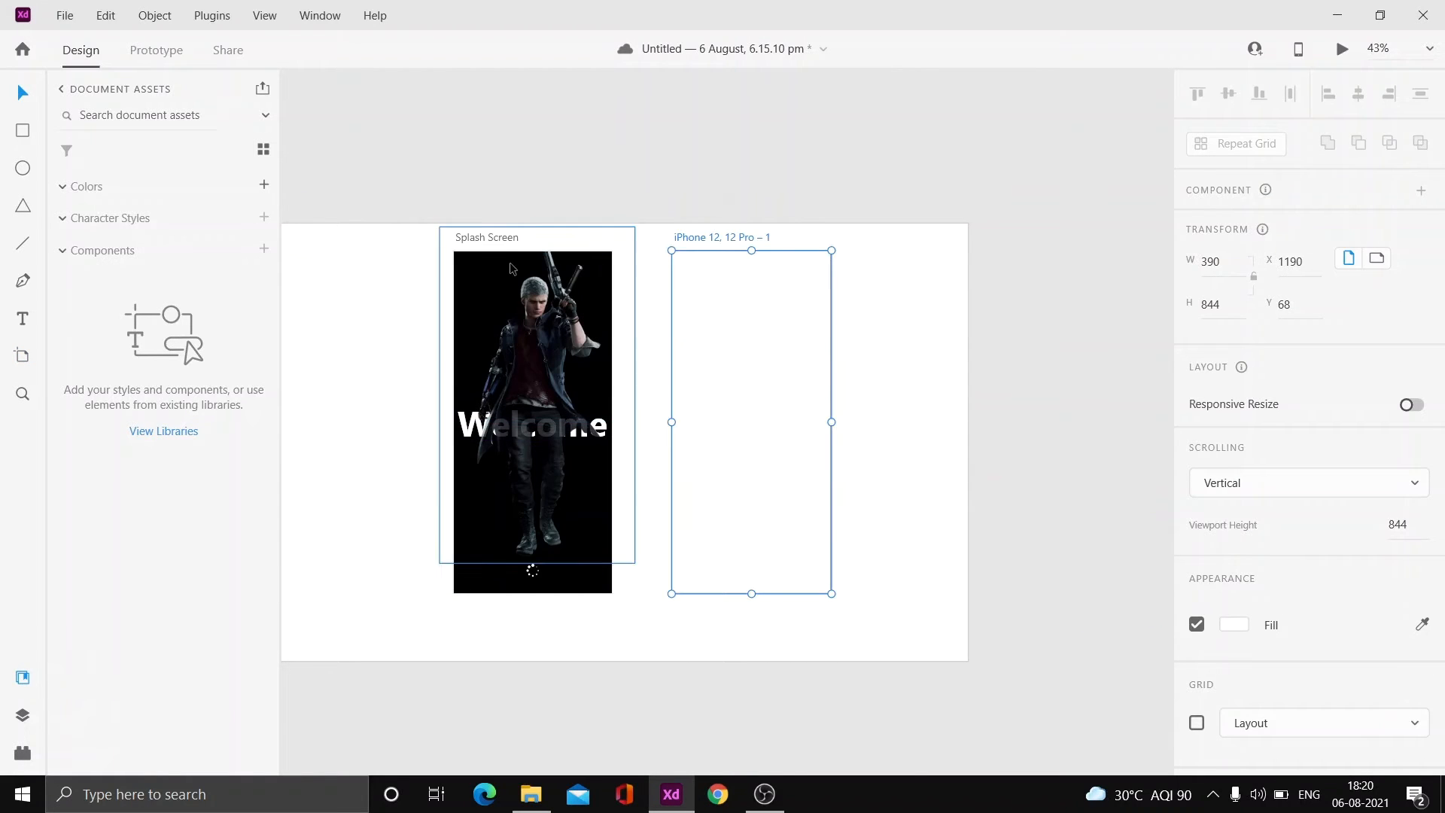
pyautogui.moveTo(493, 237)
pyautogui.mouseDown()
pyautogui.moveTo(436, 238)
pyautogui.moveTo(536, 233)
pyautogui.moveTo(472, 240)
pyautogui.mouseUp()
# Fill the new phone artboard with black and move it beside the Splash Screen at about X 612, Y 68.
pyautogui.click(990, 292)
pyautogui.click(1234, 624)
pyautogui.click(956, 664)
pyautogui.click(953, 278)
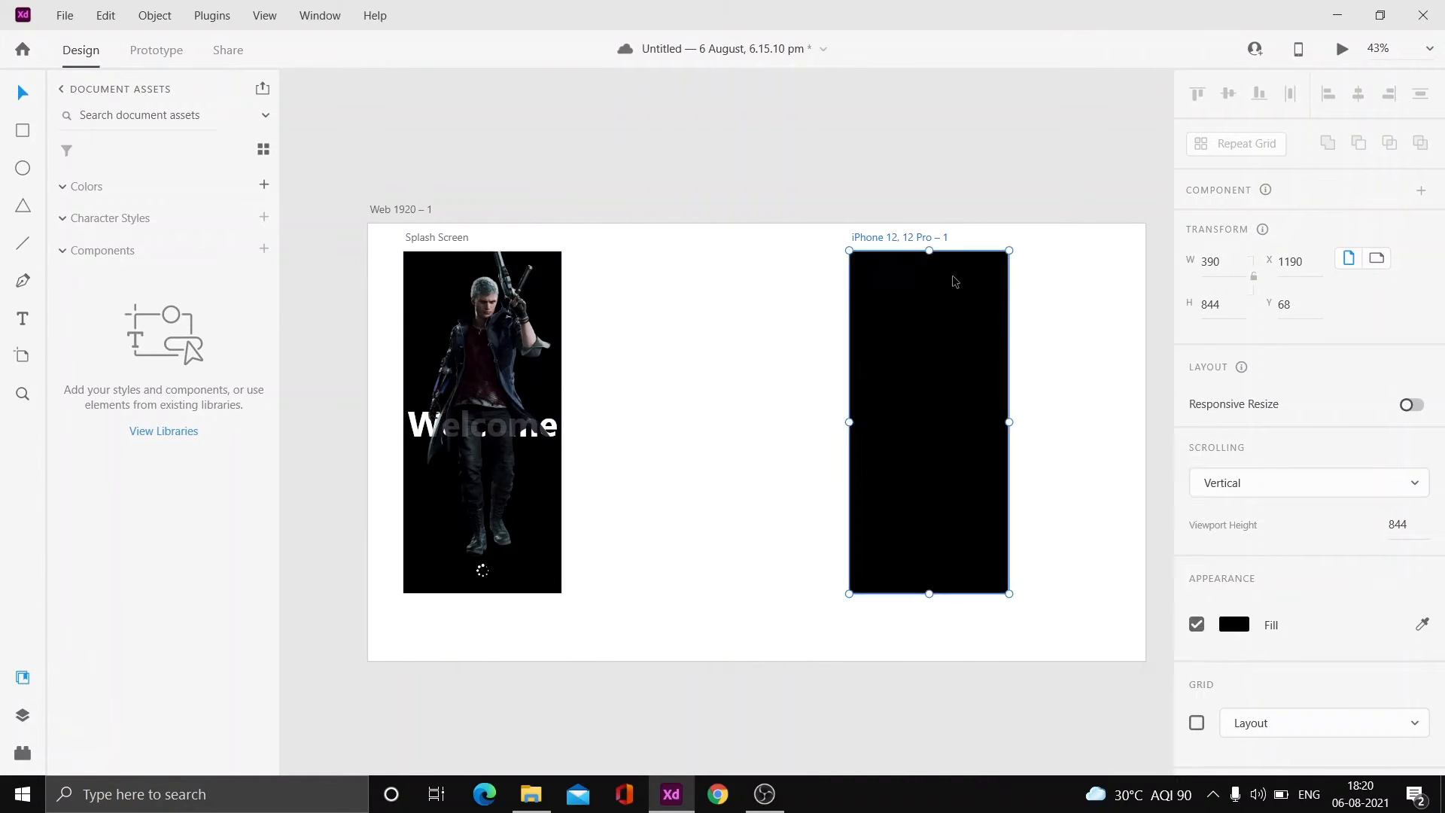
pyautogui.moveTo(943, 315); pyautogui.dragTo(709, 320)
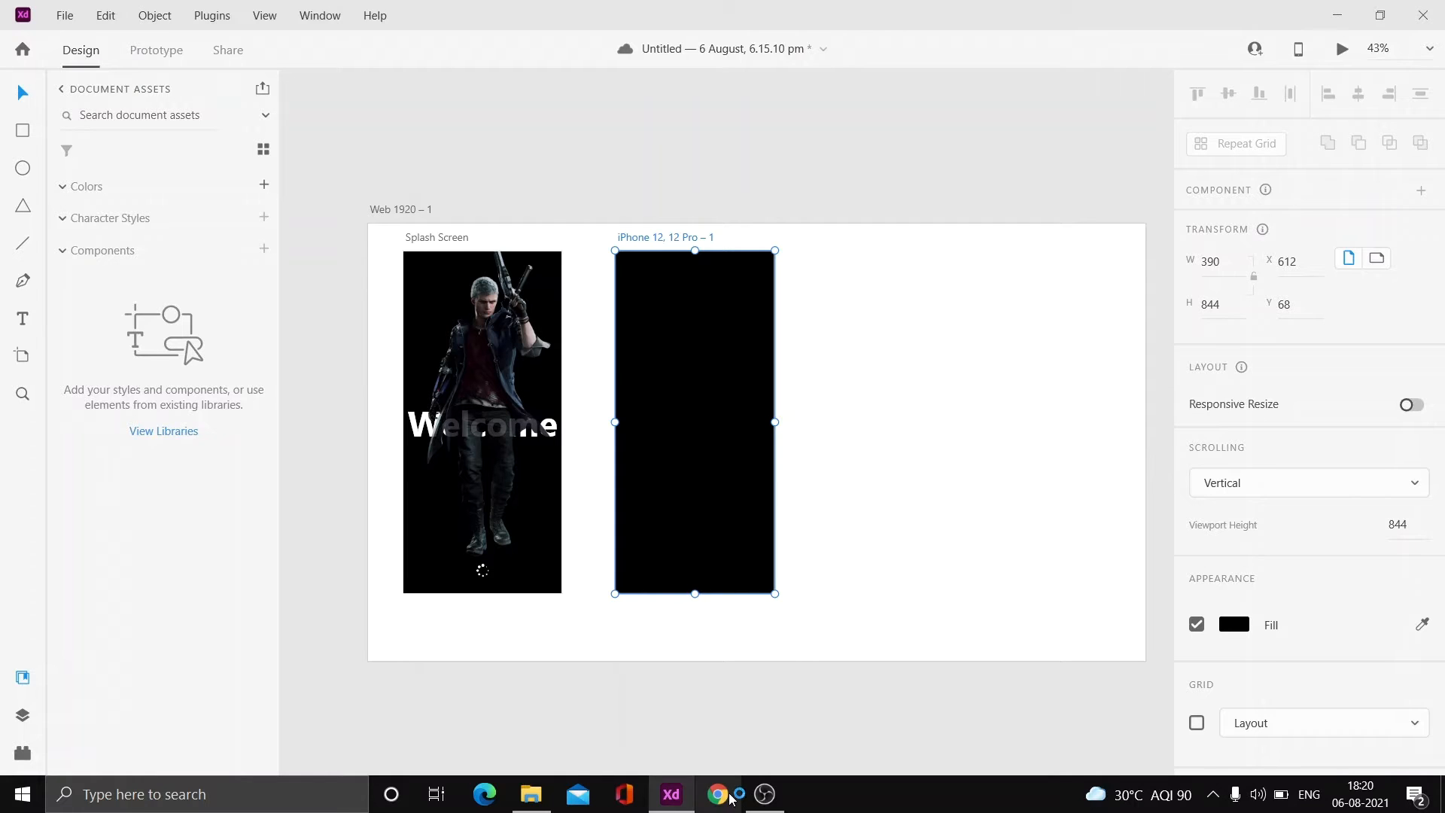
# Import the jin_kazama devil image from the File Explorer folder and place it on the second phone artboard.
pyautogui.click(531, 794)
pyautogui.moveTo(367, 143); pyautogui.dragTo(950, 98)
pyautogui.click(625, 529)
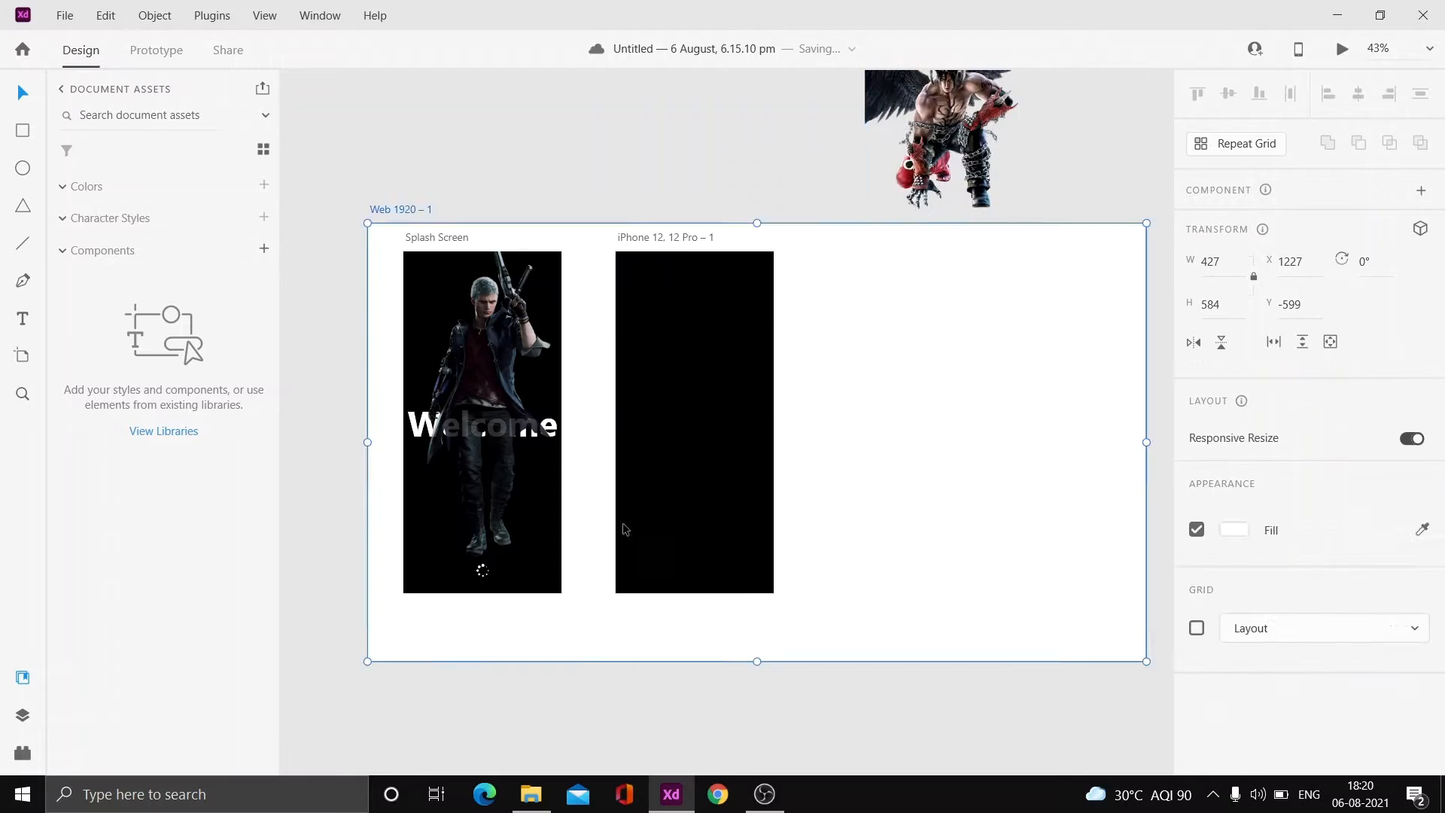
pyautogui.click(640, 519)
pyautogui.moveTo(950, 148); pyautogui.dragTo(704, 394)
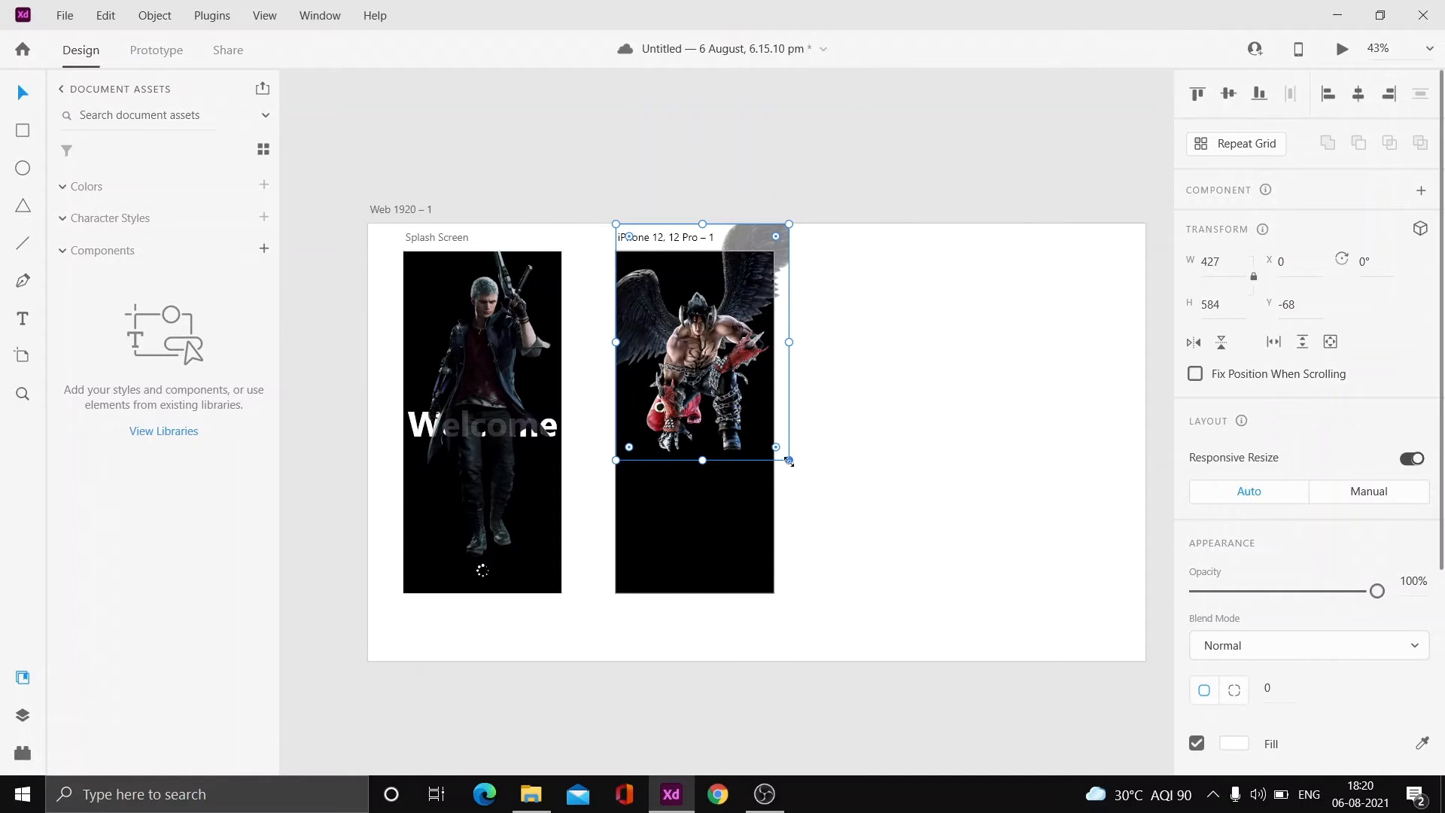
# Resize the winged fighter image and position it in the upper part of the second phone artboard.
pyautogui.moveTo(788, 460); pyautogui.dragTo(777, 450)
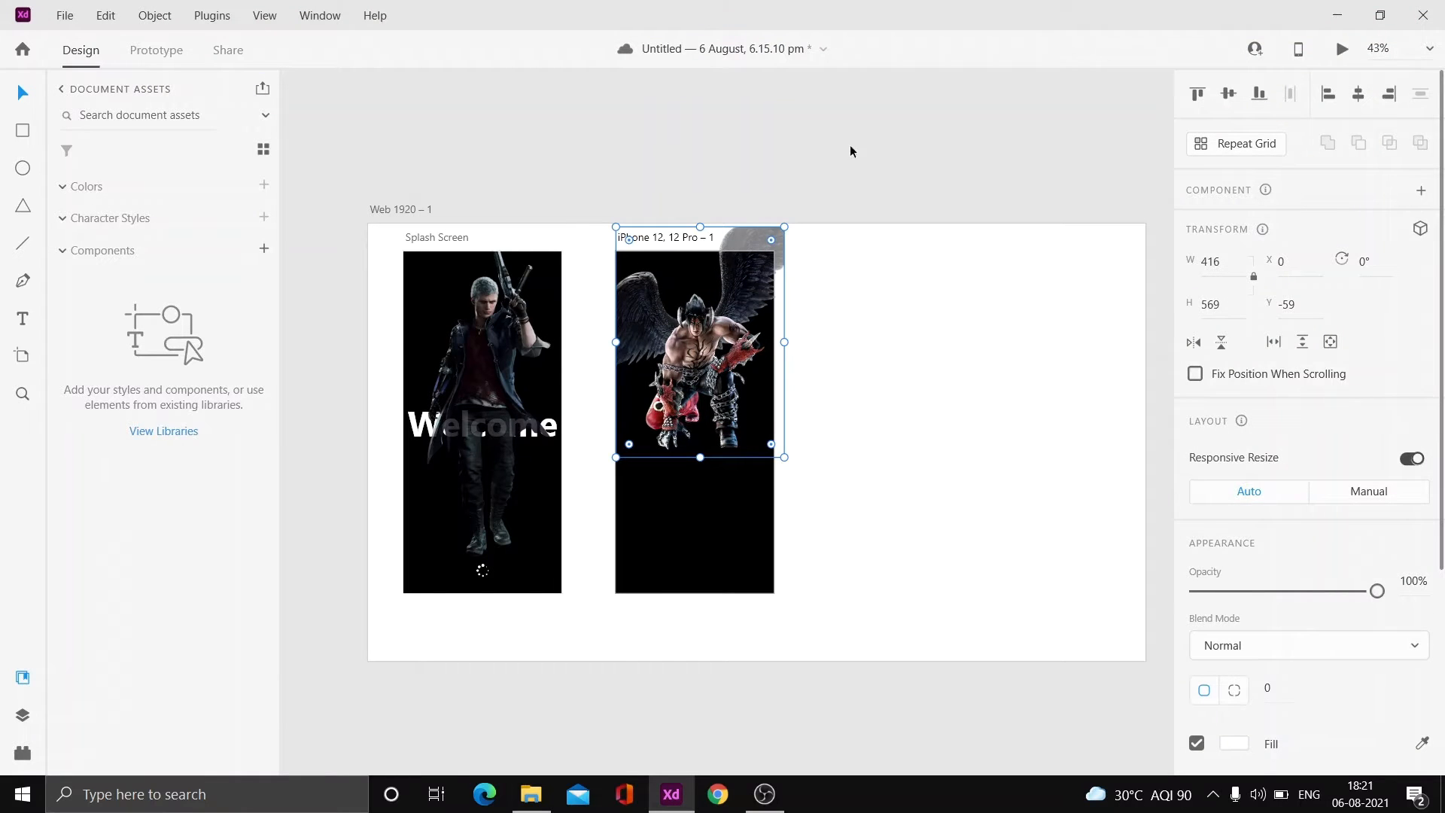
pyautogui.click(850, 150)
pyautogui.moveTo(731, 390); pyautogui.dragTo(731, 398)
# Add two stacked 289 × 80 rectangles with a corner radius of 40 below the fighter image.
pyautogui.moveTo(700, 464)
pyautogui.mouseDown()
pyautogui.moveTo(761, 543)
pyautogui.moveTo(758, 529)
pyautogui.moveTo(721, 516)
pyautogui.moveTo(719, 564)
pyautogui.mouseUp()
pyautogui.click(910, 102)
# Fill the upper rounded rectangle with purple #9B1492 and save the colour as a swatch.
pyautogui.click(721, 521)
pyautogui.scroll(-1, 1239, 642)
pyautogui.click(1239, 642)
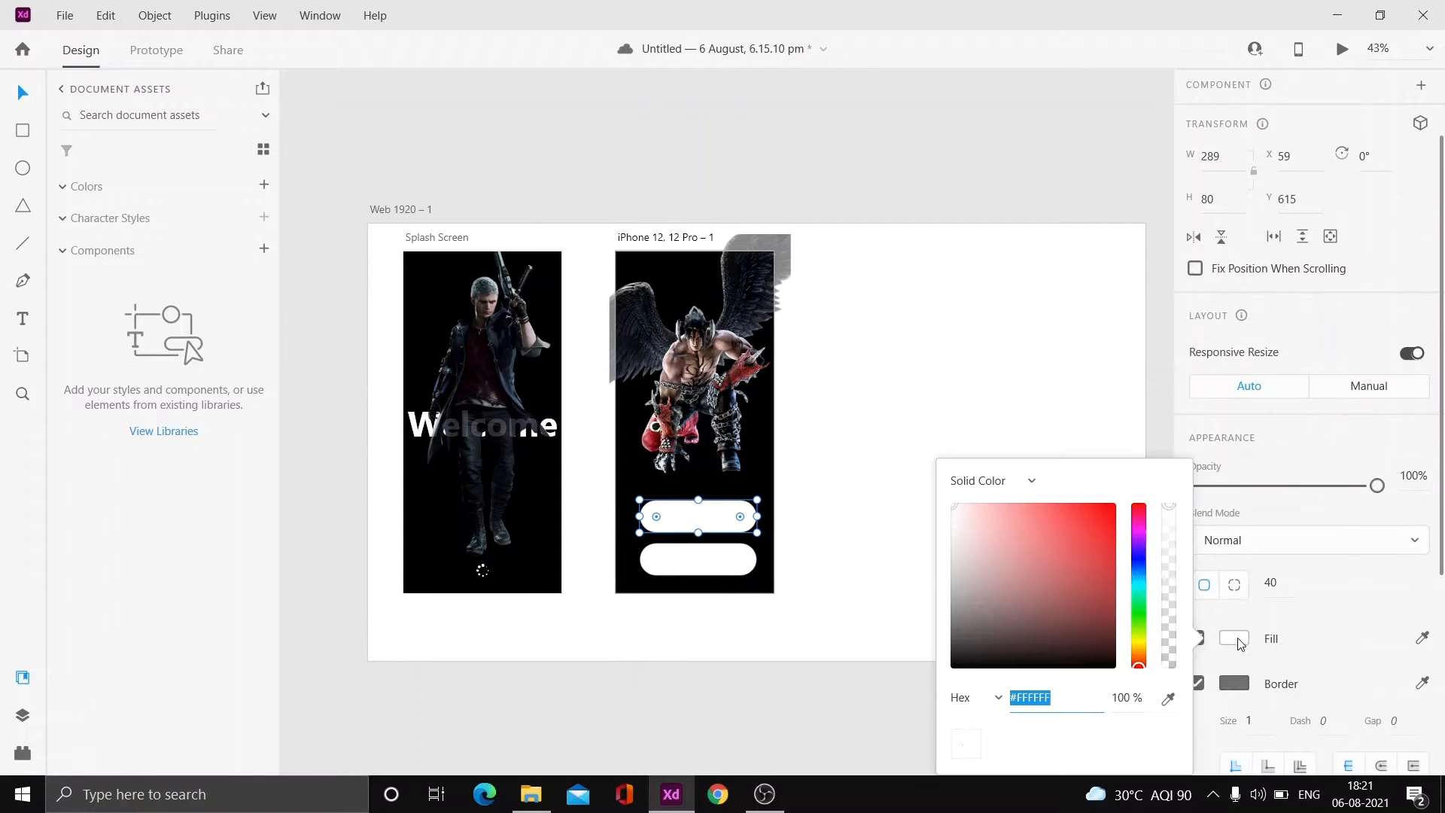
pyautogui.click(1139, 528)
pyautogui.moveTo(1069, 542); pyautogui.dragTo(1095, 567)
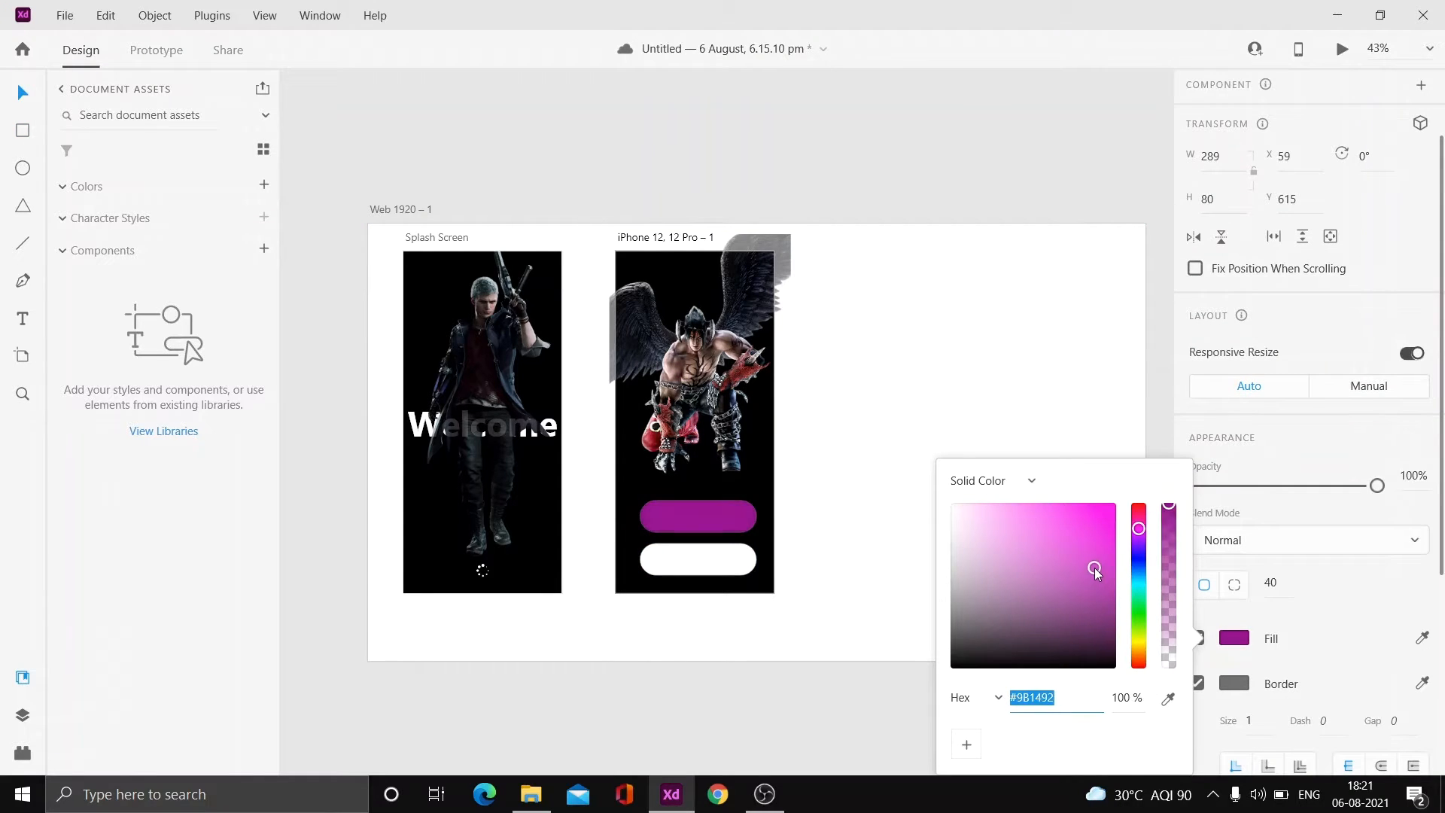
pyautogui.click(966, 744)
# Apply the saved purple swatch to the lower rounded rectangle.
pyautogui.click(698, 559)
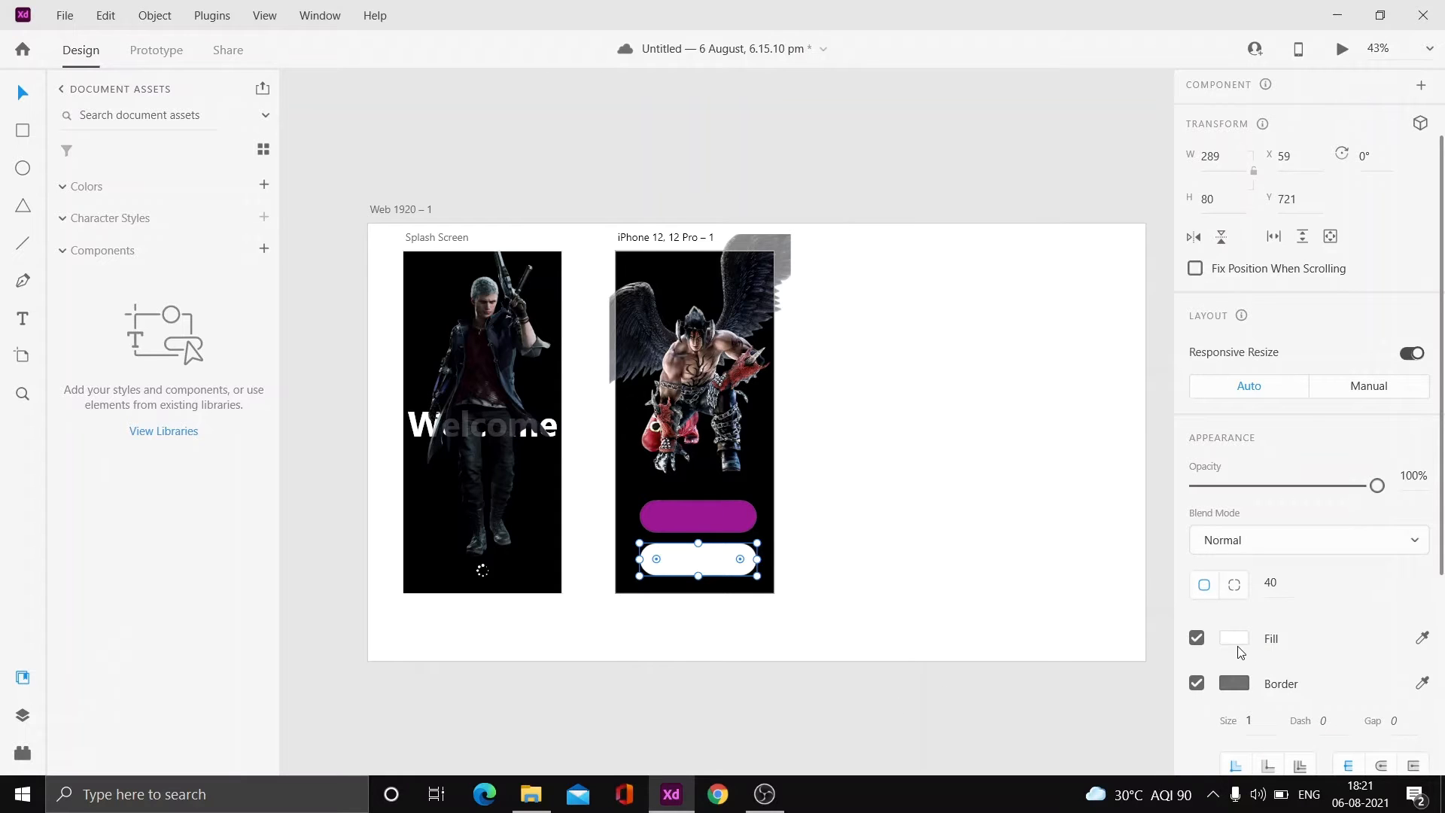
pyautogui.click(1236, 642)
pyautogui.click(997, 745)
pyautogui.press('Escape')
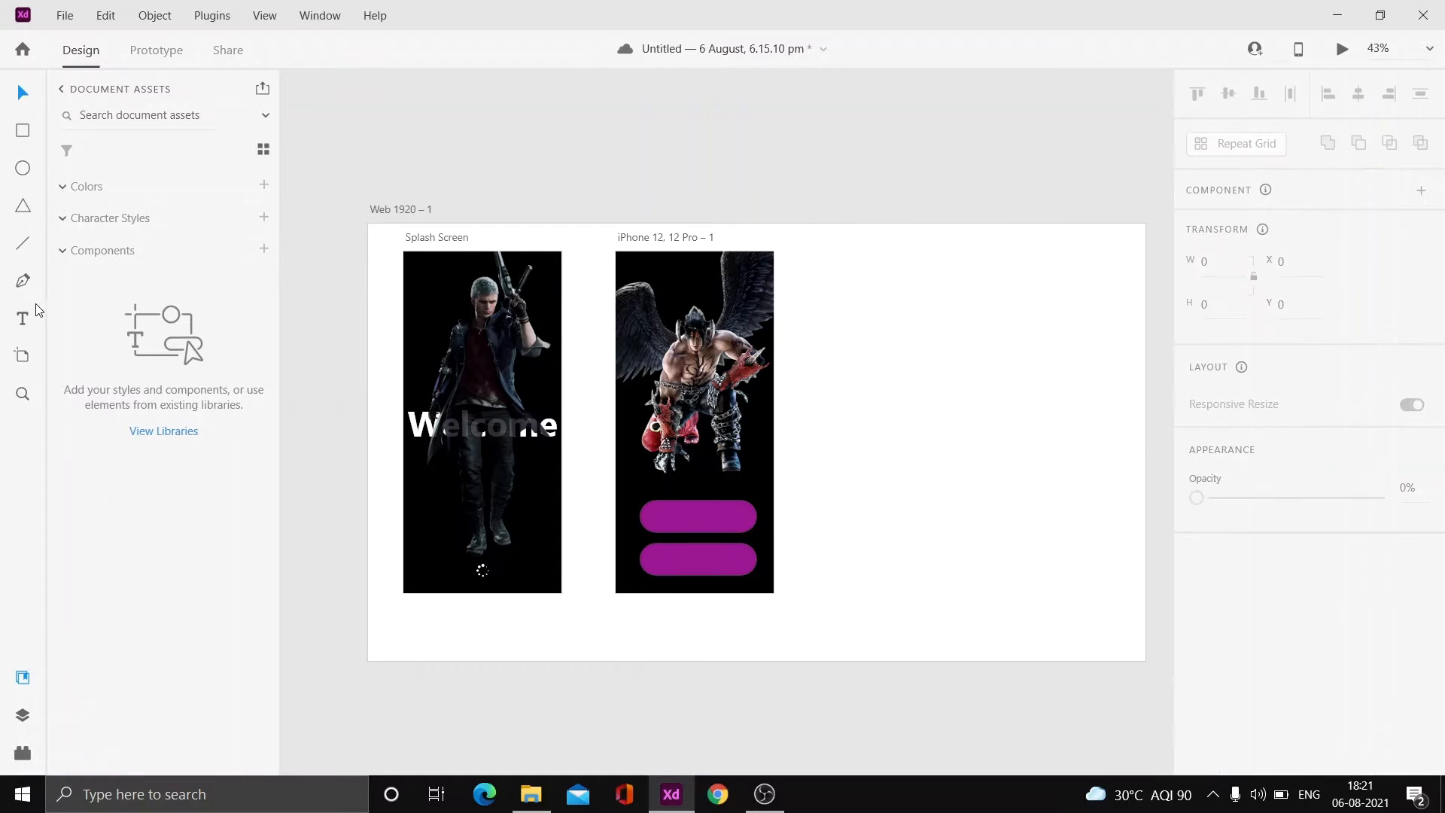
# Add the label "Sign In" on the upper purple button at size 40 with a white fill.
pyautogui.click(672, 521)
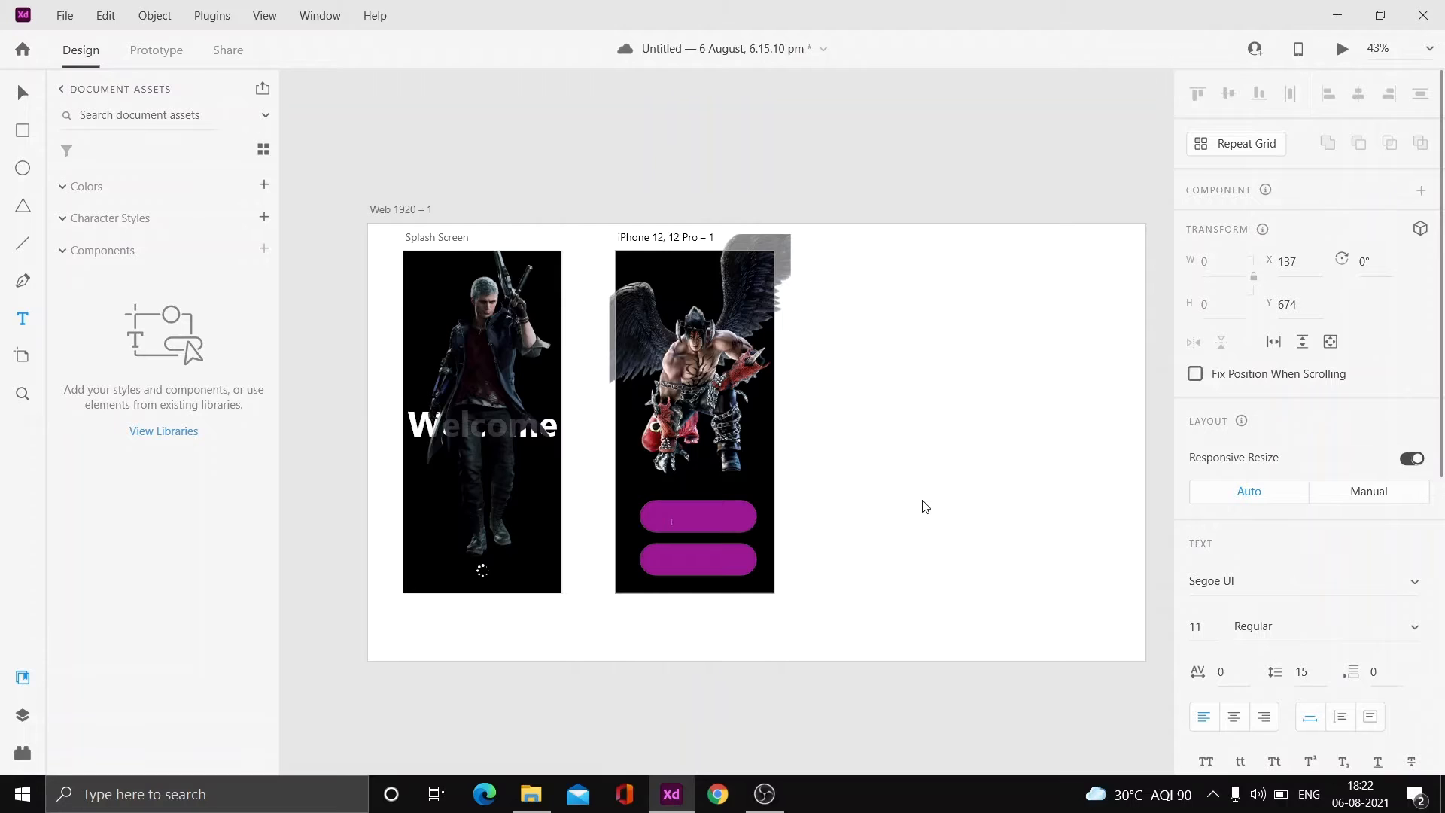
pyautogui.press('Escape')
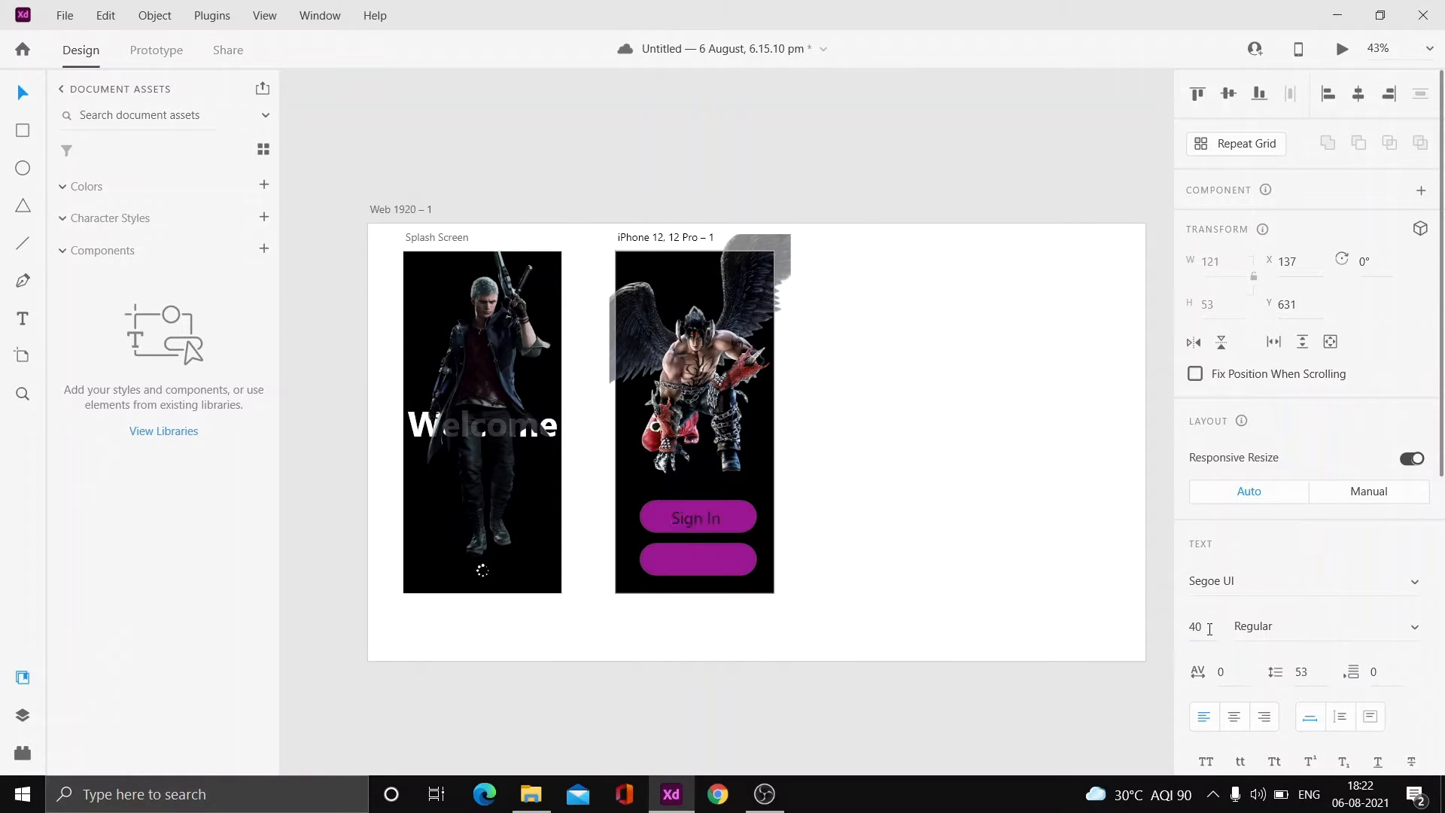
pyautogui.scroll(-5, 1280, 640)
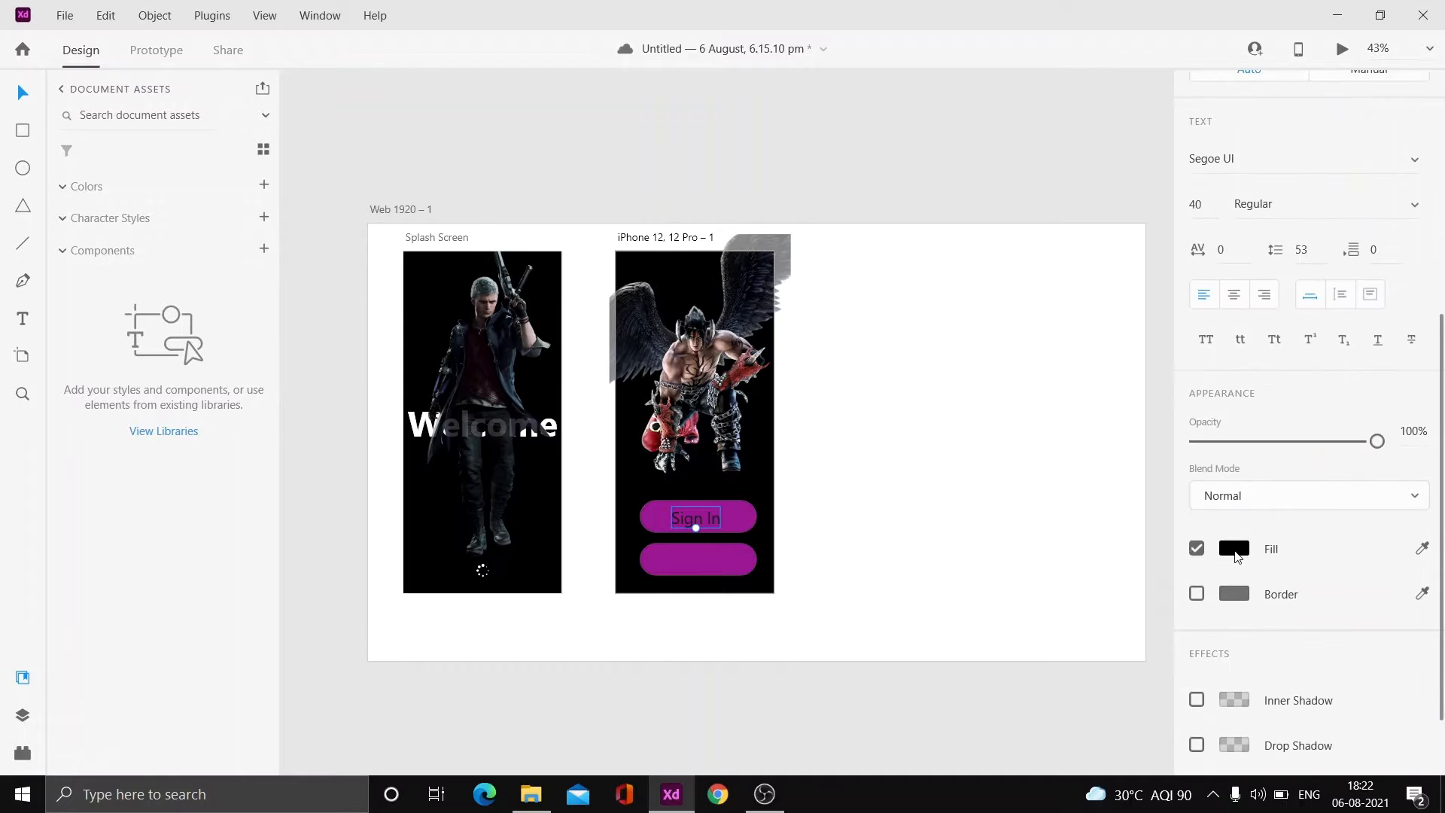
pyautogui.click(1236, 551)
pyautogui.moveTo(967, 432); pyautogui.dragTo(946, 403)
# Copy the label onto the lower button as "Sign Up" and change the upper button's label to "Log In".
pyautogui.doubleClick(710, 518)
pyautogui.press('Escape')
pyautogui.moveTo(710, 518); pyautogui.dragTo(705, 559)
pyautogui.hotkey('ctrl', 'c')
pyautogui.hotkey('ctrl', 'v')
pyautogui.doubleClick(705, 559)
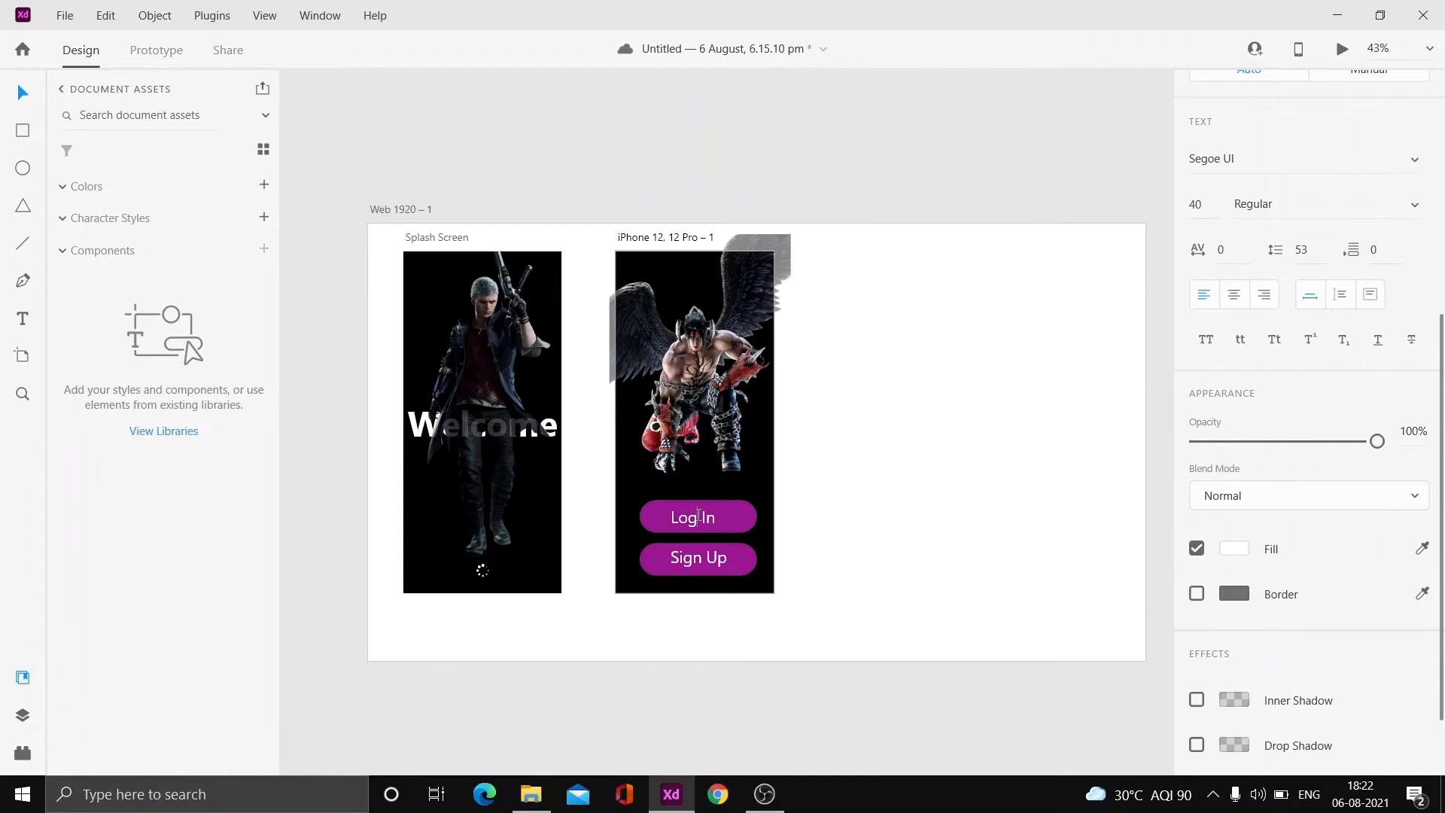
pyautogui.click(857, 512)
# Centre the "Sign Up" and "Log In" labels within their purple buttons.
pyautogui.moveTo(709, 557); pyautogui.dragTo(708, 562)
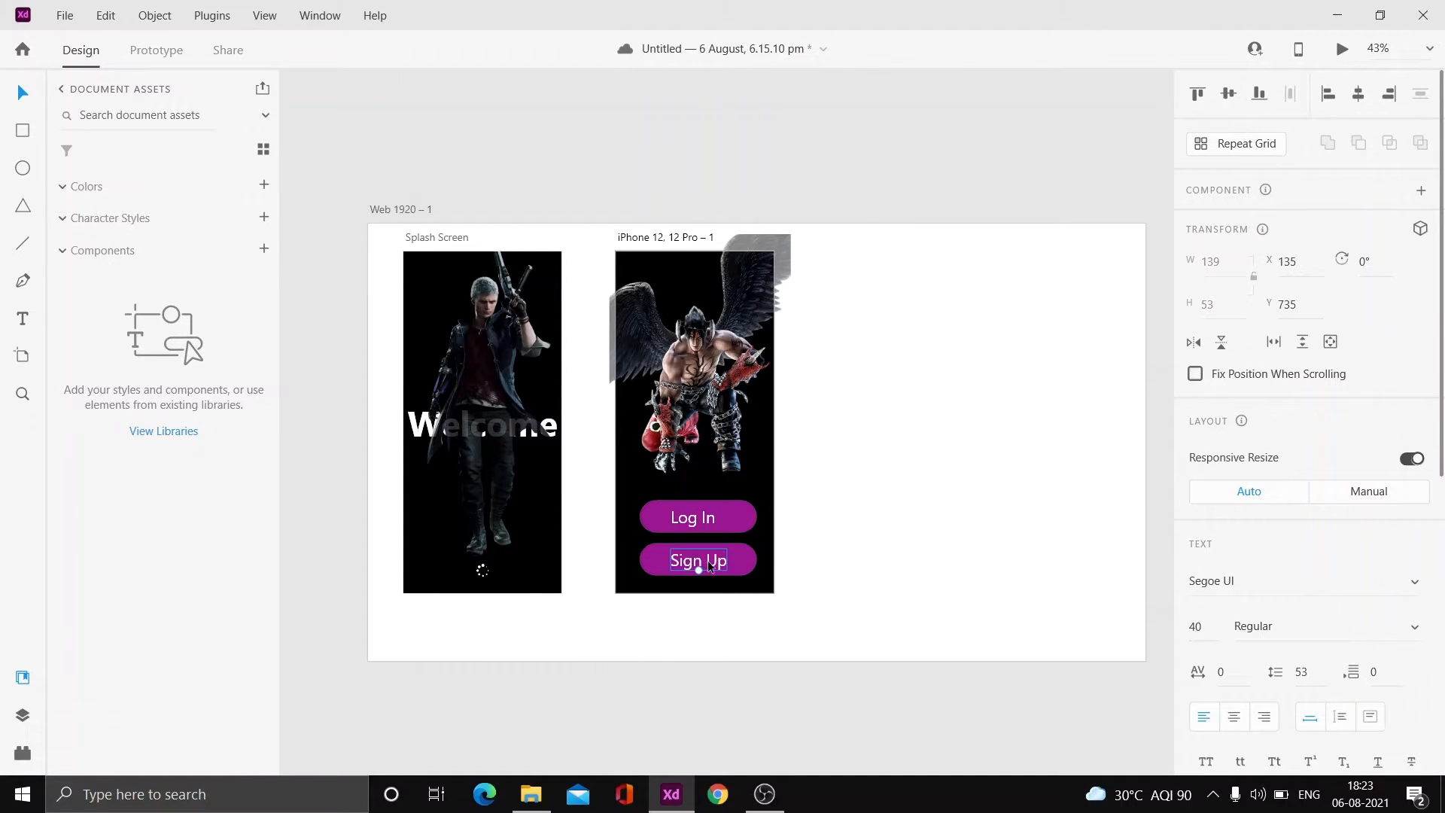
pyautogui.moveTo(719, 509); pyautogui.dragTo(707, 517)
pyautogui.click(880, 585)
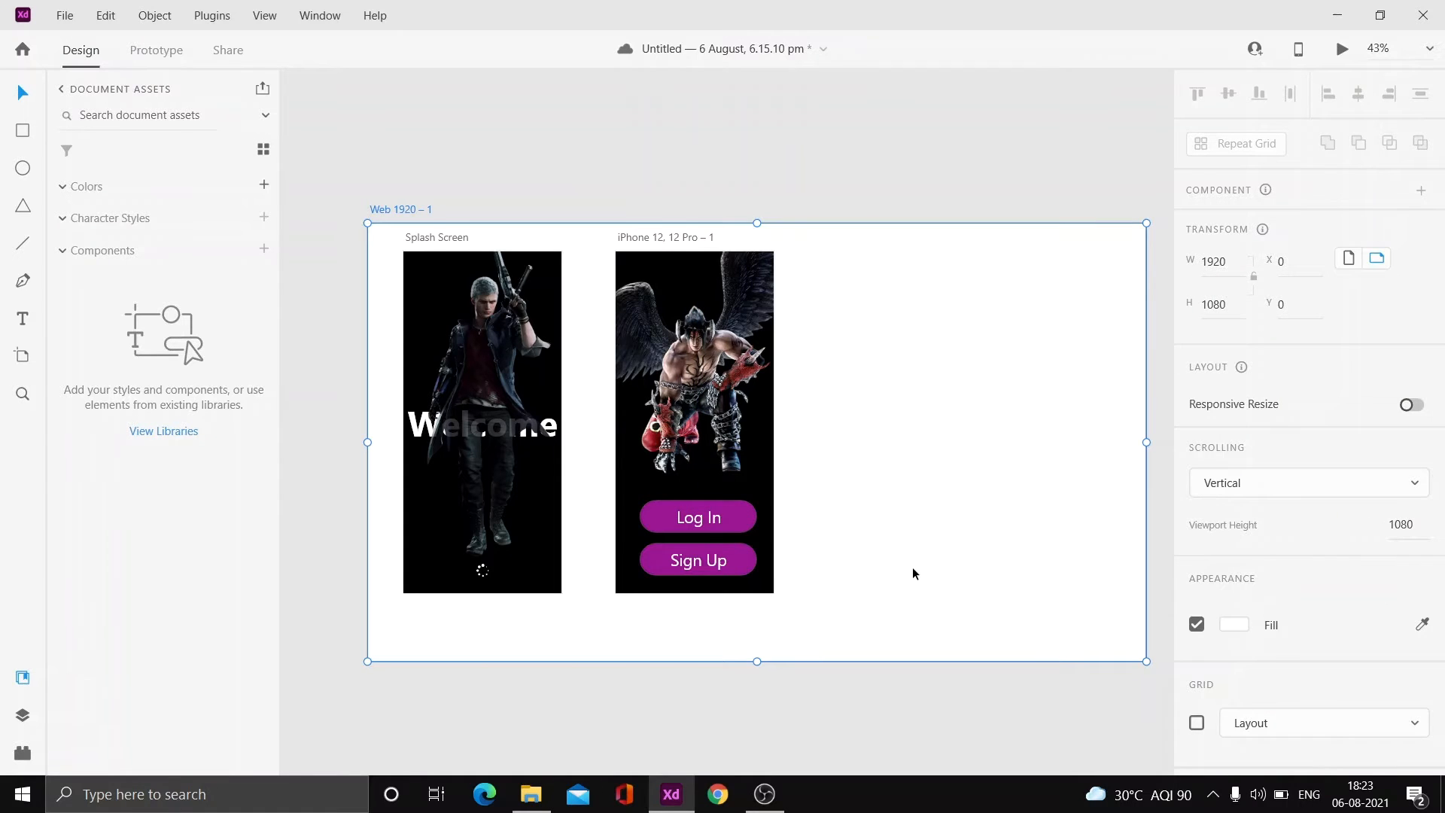
# Add a third iPhone 12, 12 Pro artboard to the document.
pyautogui.hscroll(1, 915, 575)
pyautogui.scroll(-1, 915, 575)
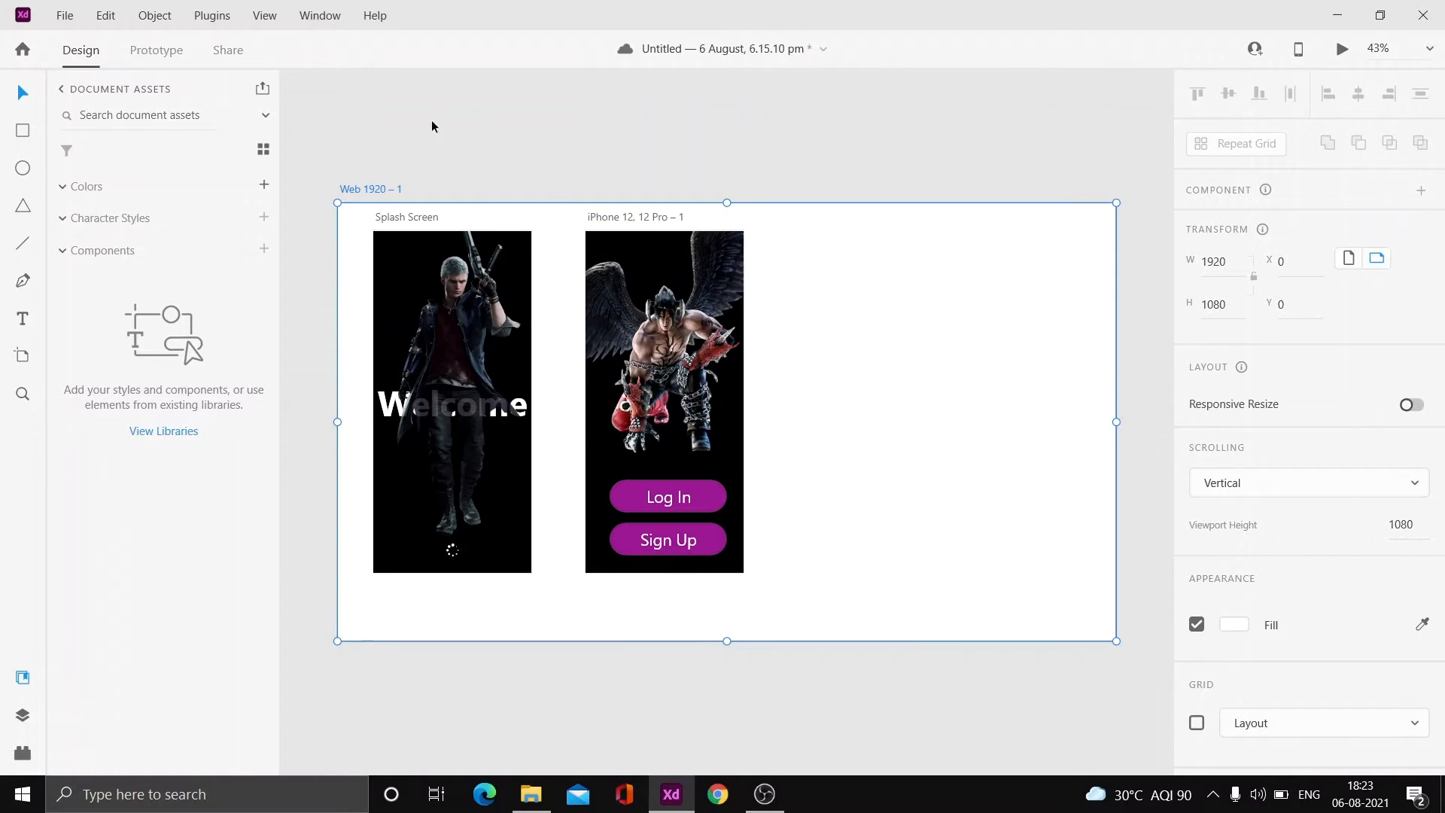
pyautogui.click(24, 356)
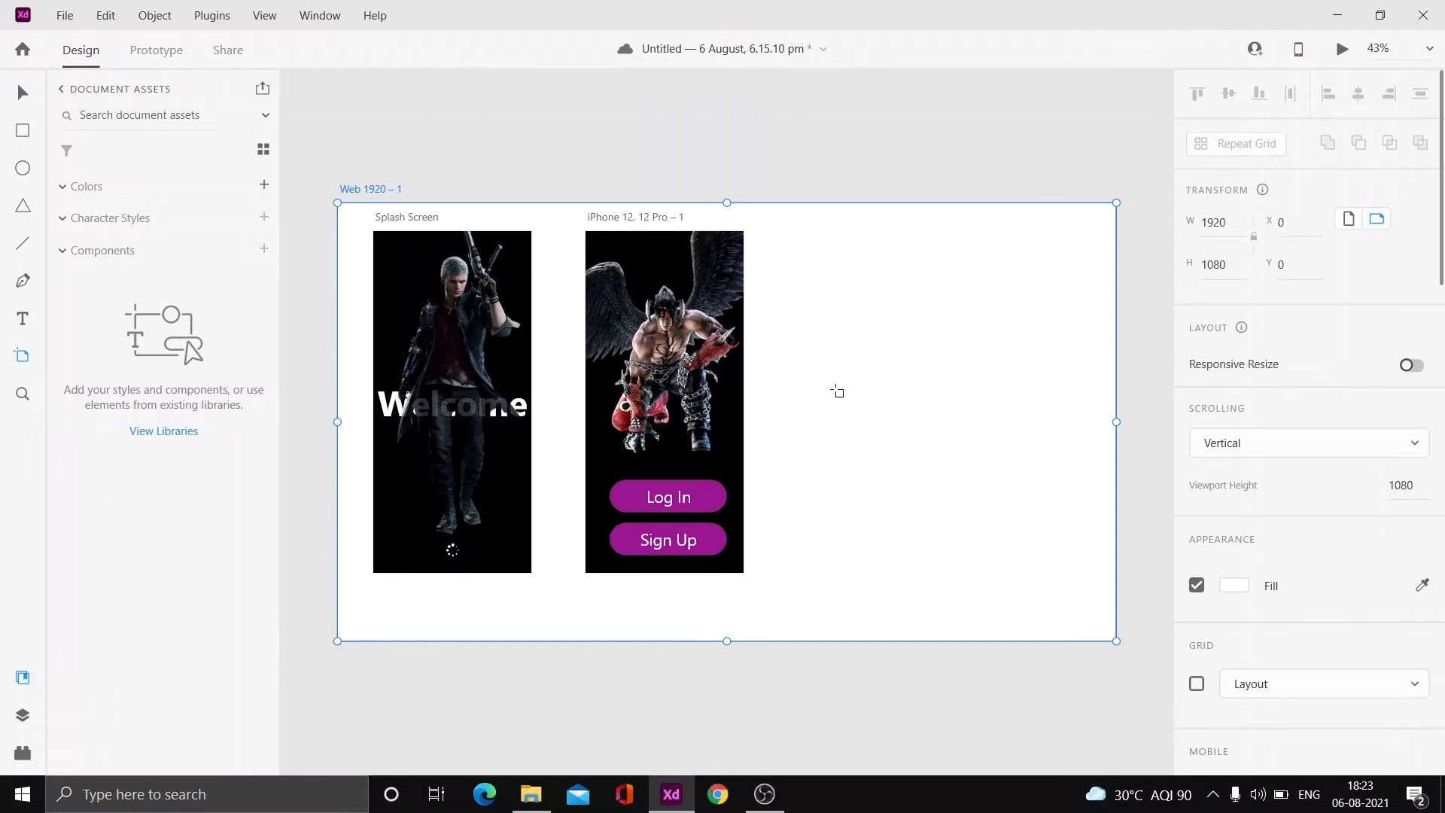
pyautogui.scroll(6, 1316, 584)
pyautogui.click(1294, 322)
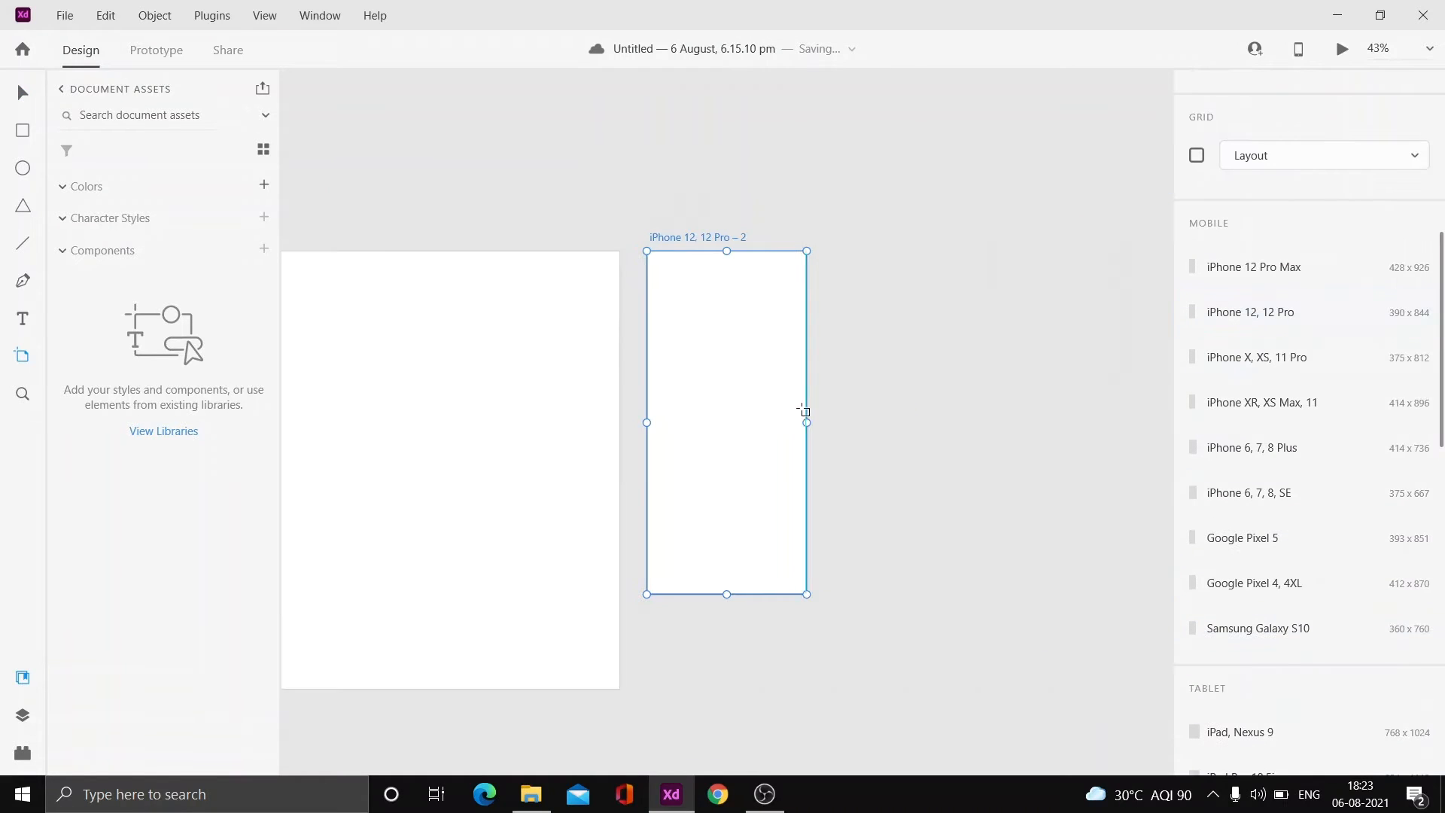
# Position the new iPhone artboard beside the log in screen on the Web 1920 artboard and fill it with black.
pyautogui.moveTo(927, 503); pyautogui.dragTo(585, 463)
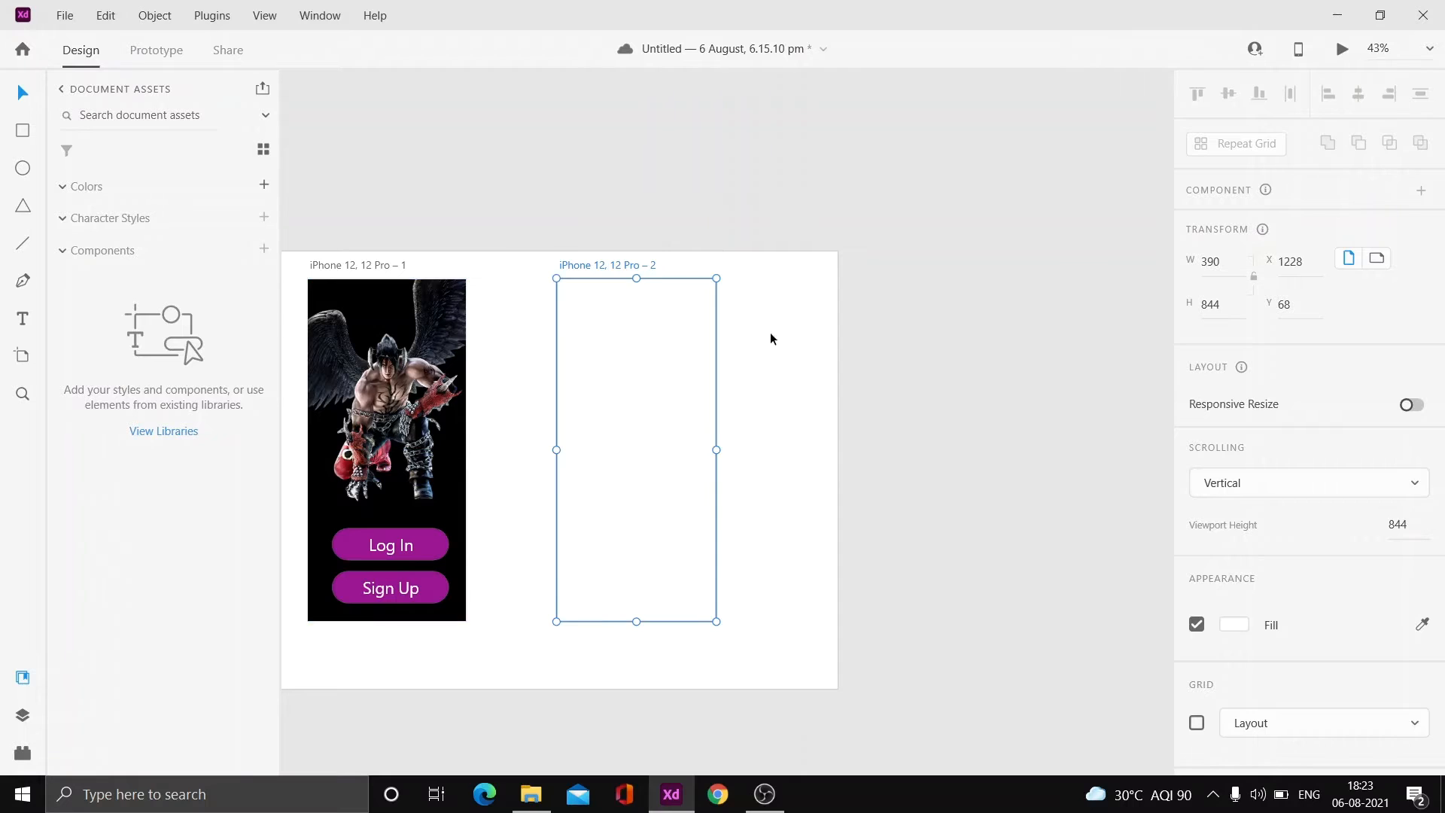
pyautogui.hotkey('ctrl', '0')
pyautogui.scroll(-1, 841, 331)
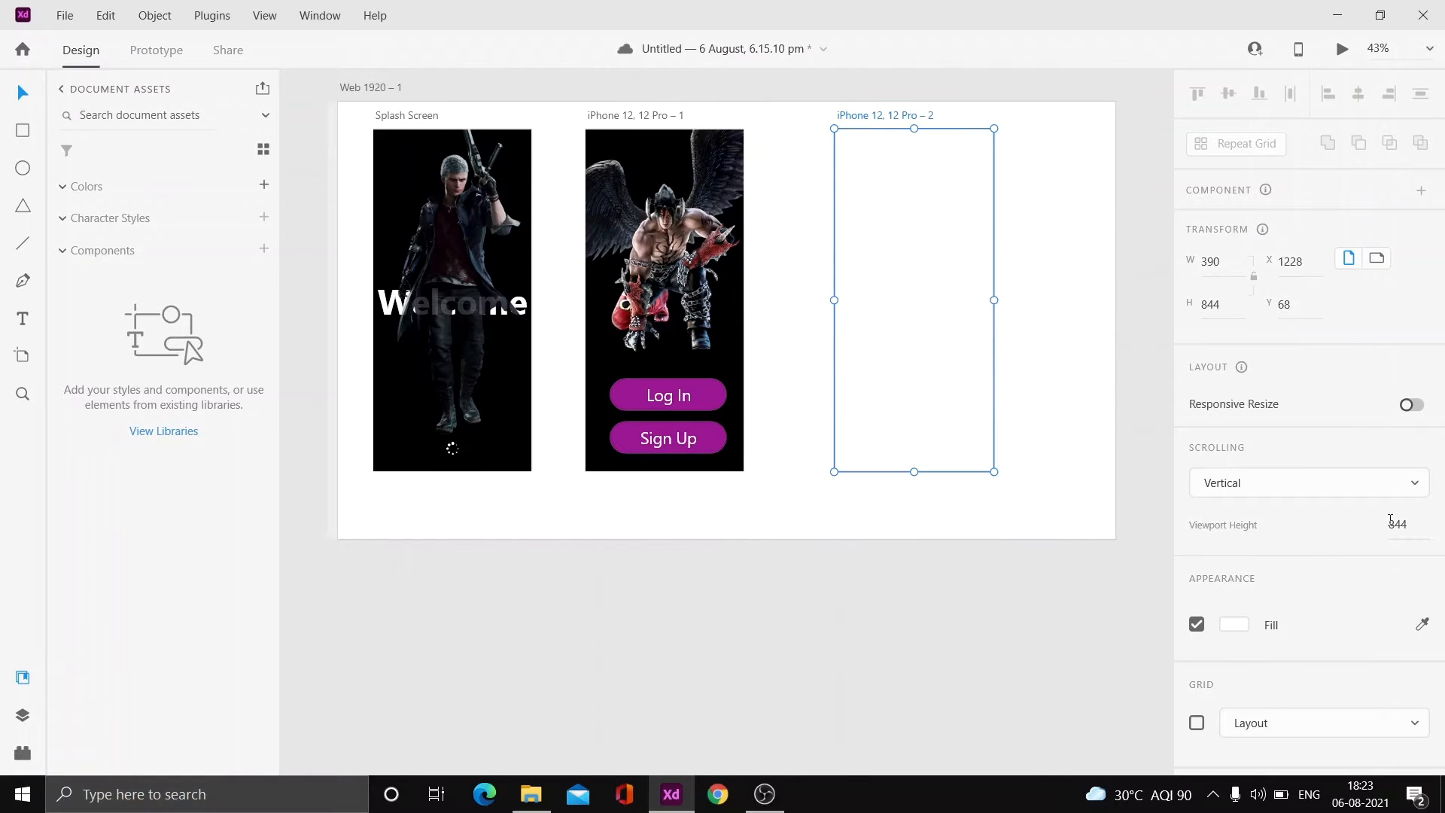
pyautogui.click(1233, 623)
pyautogui.moveTo(986, 640); pyautogui.dragTo(946, 687)
pyautogui.click(1026, 409)
pyautogui.scroll(1, 1027, 409)
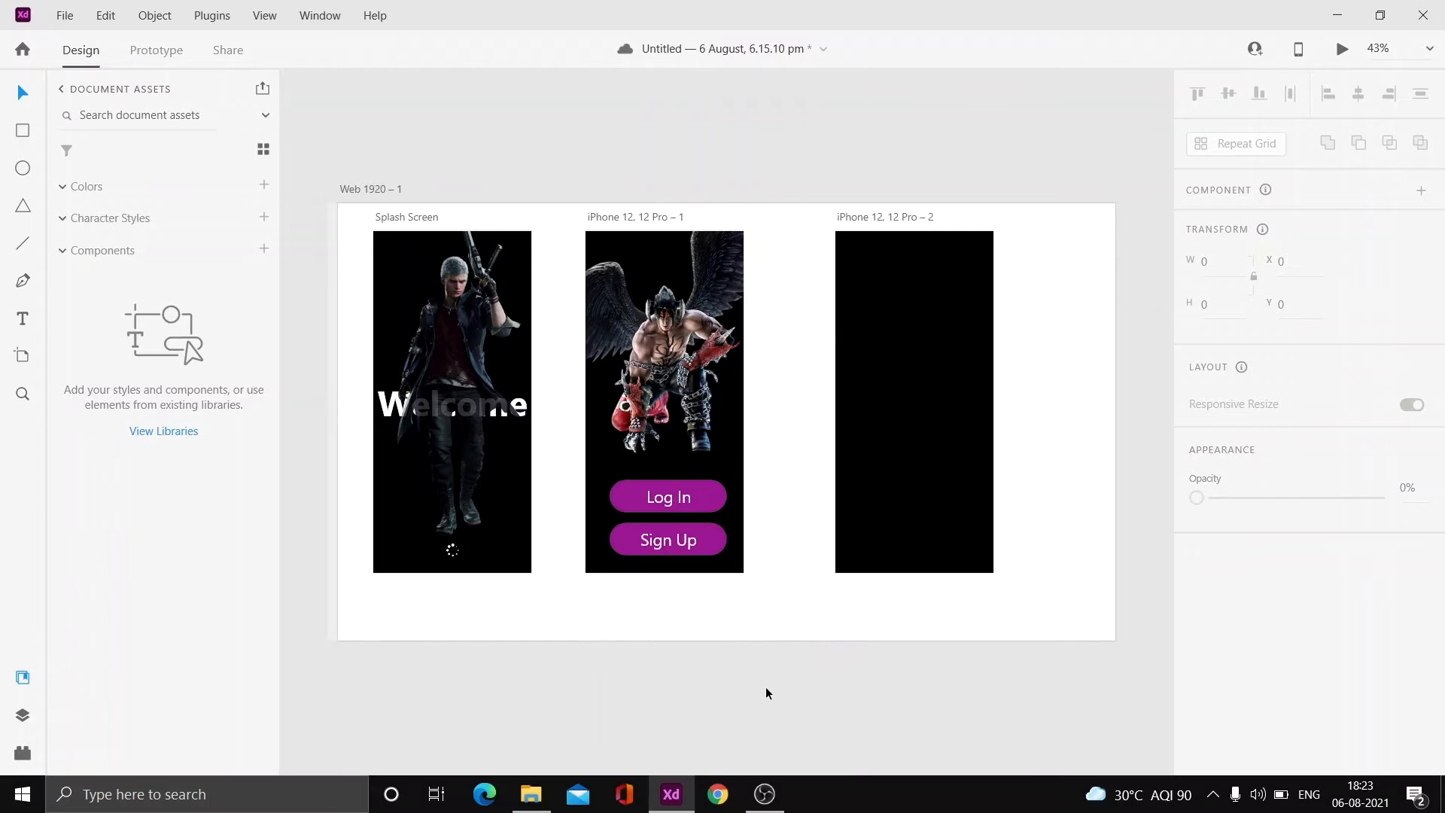
# Import the soldier image near the top of the third iPhone artboard and size it to about 385 × 217, nearly spanning the width.
pyautogui.click(543, 792)
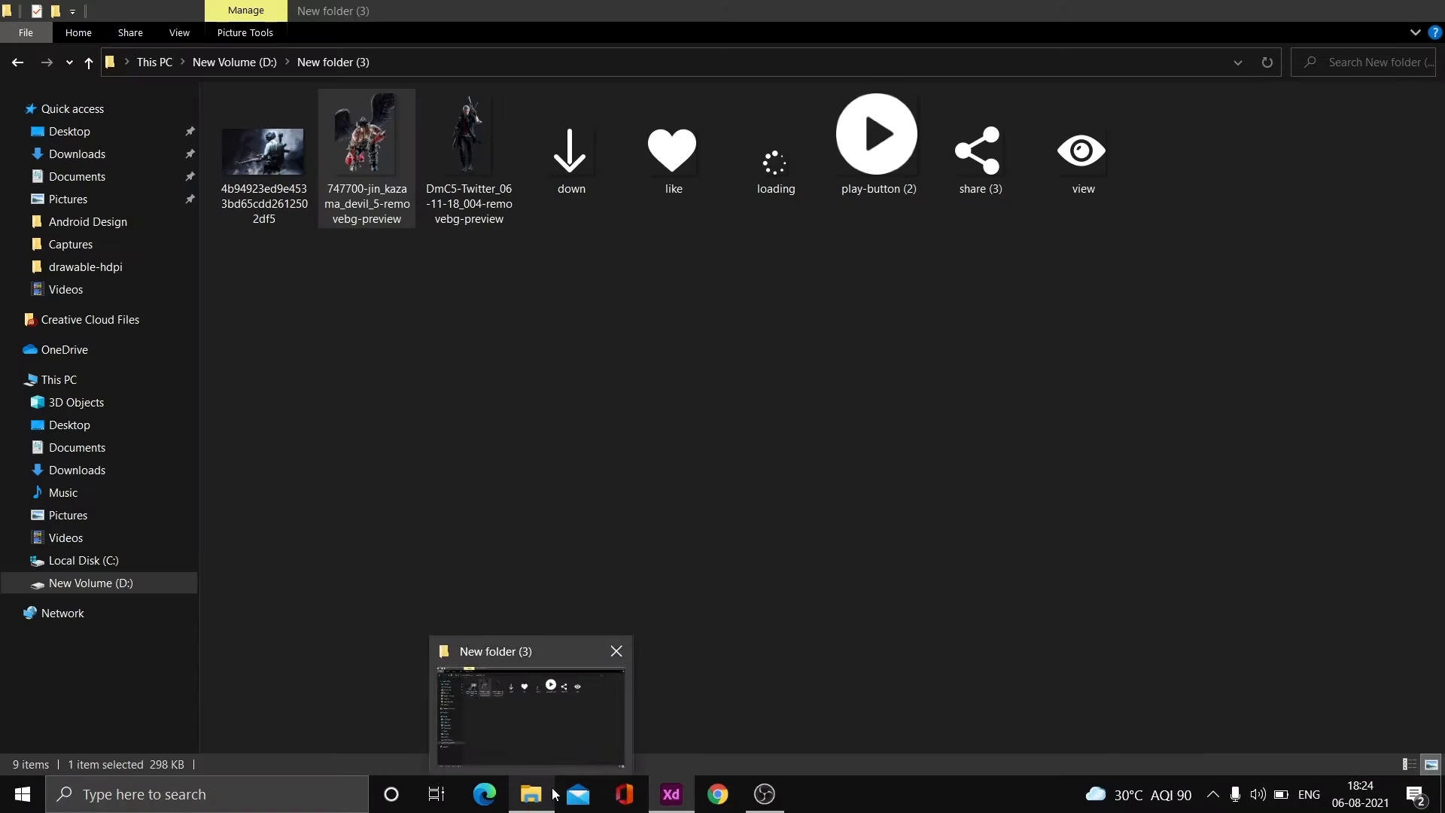
pyautogui.moveTo(264, 154); pyautogui.dragTo(778, 304)
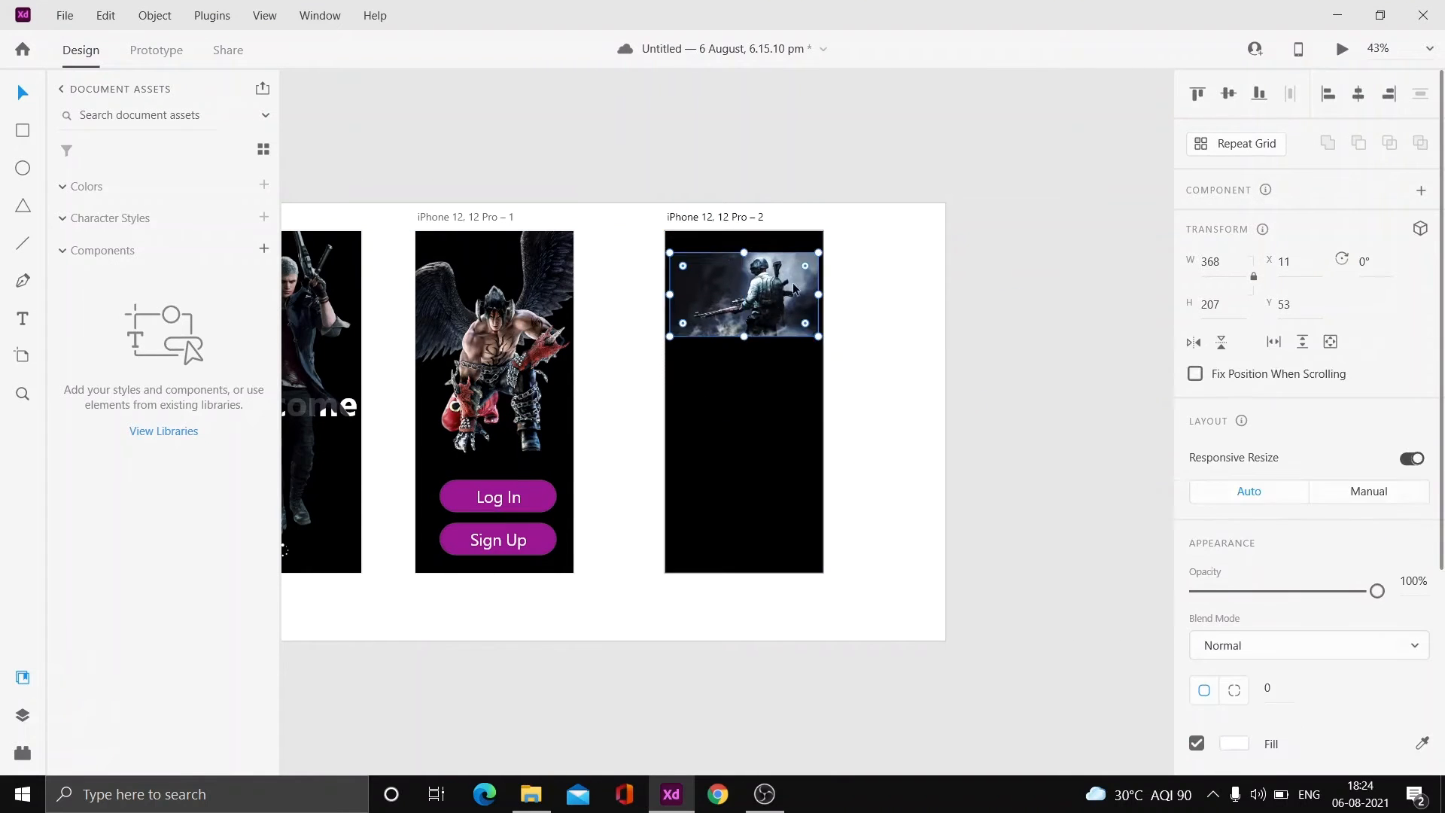
pyautogui.keyDown('ctrl'); pyautogui.scroll(5, 842, 264); pyautogui.keyUp('ctrl')
pyautogui.moveTo(816, 238); pyautogui.dragTo(826, 228)
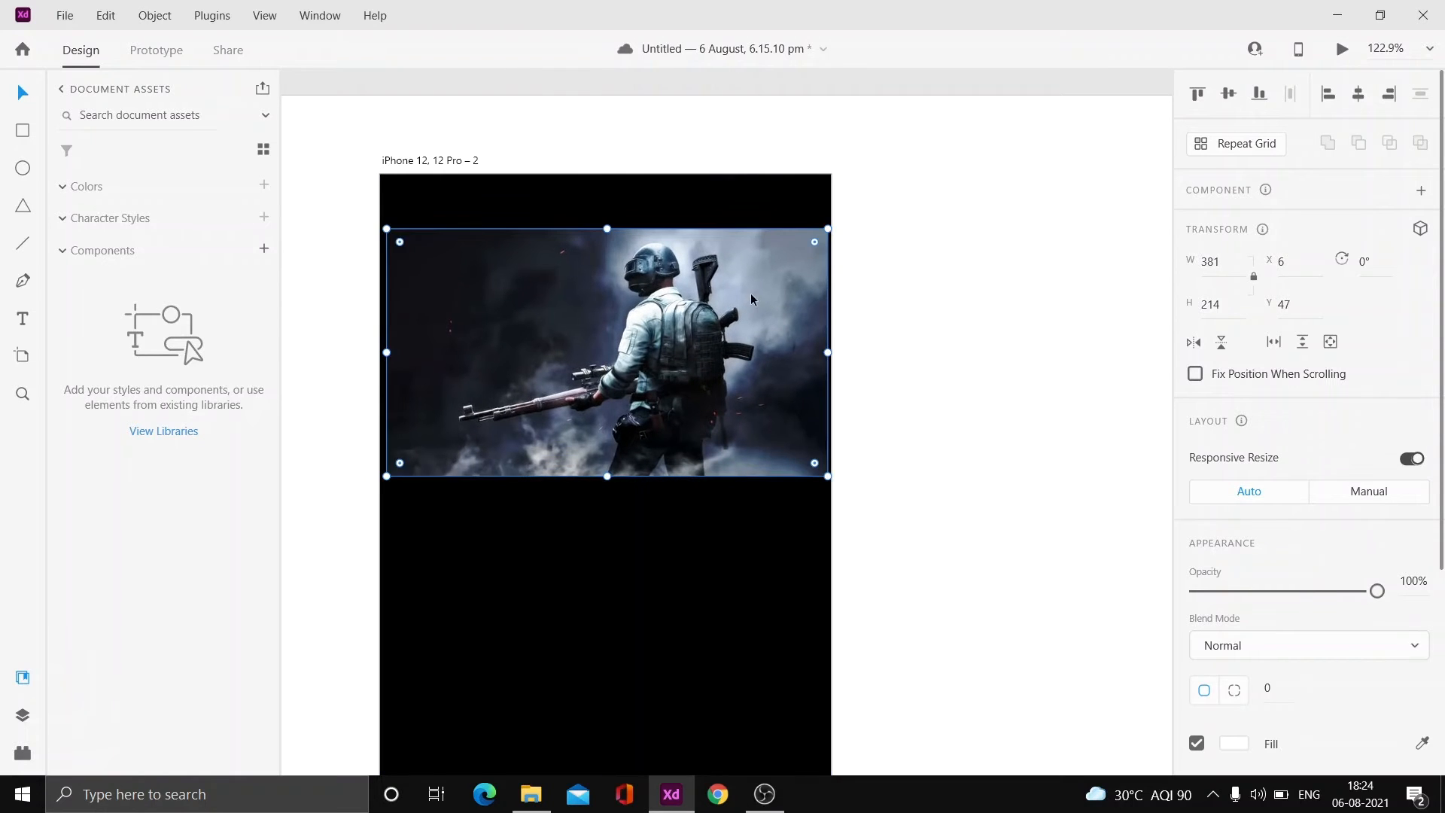
pyautogui.moveTo(749, 295)
pyautogui.mouseDown()
pyautogui.moveTo(734, 295)
pyautogui.moveTo(747, 294)
pyautogui.mouseUp()
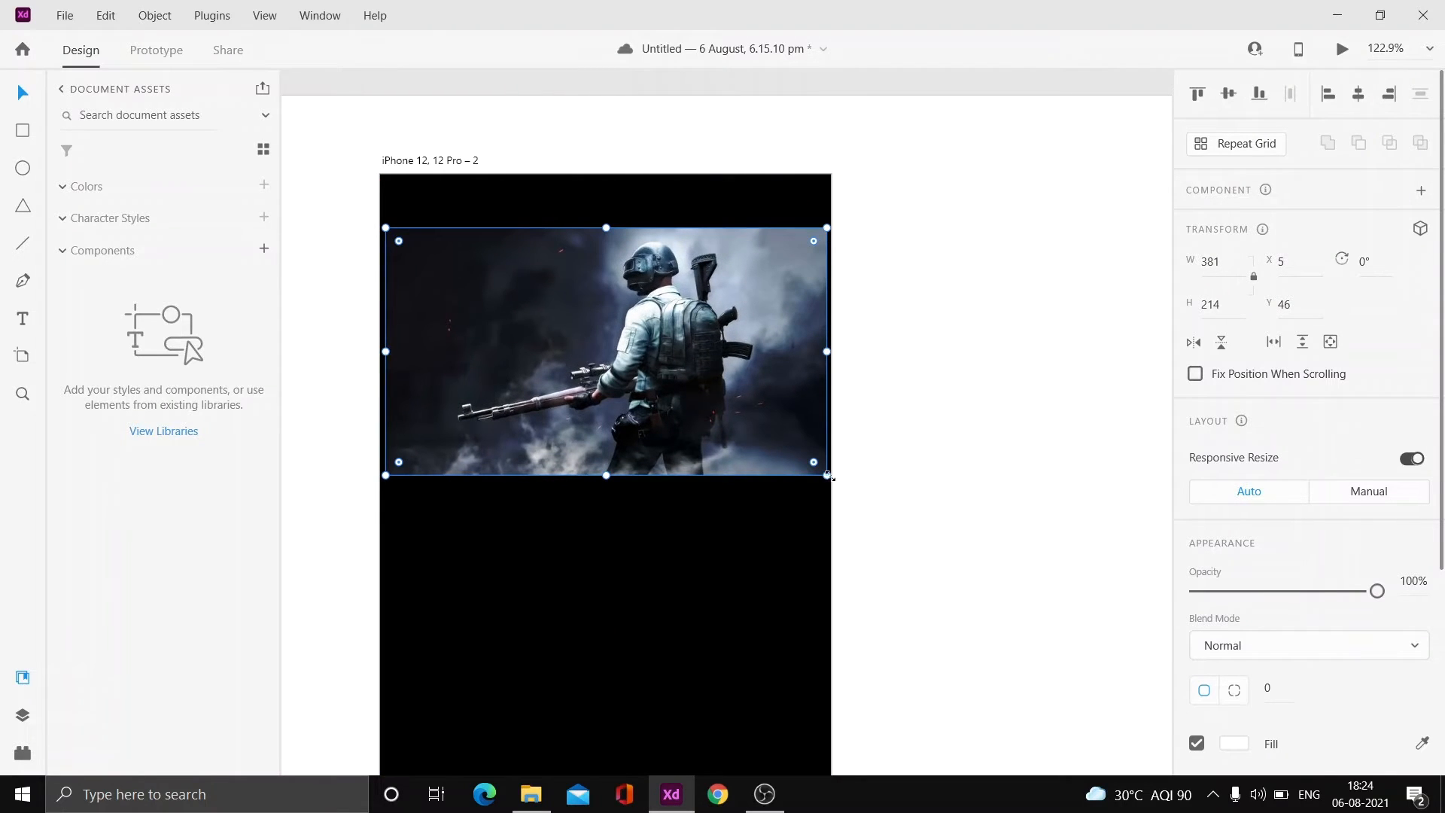
pyautogui.moveTo(828, 475); pyautogui.dragTo(838, 480)
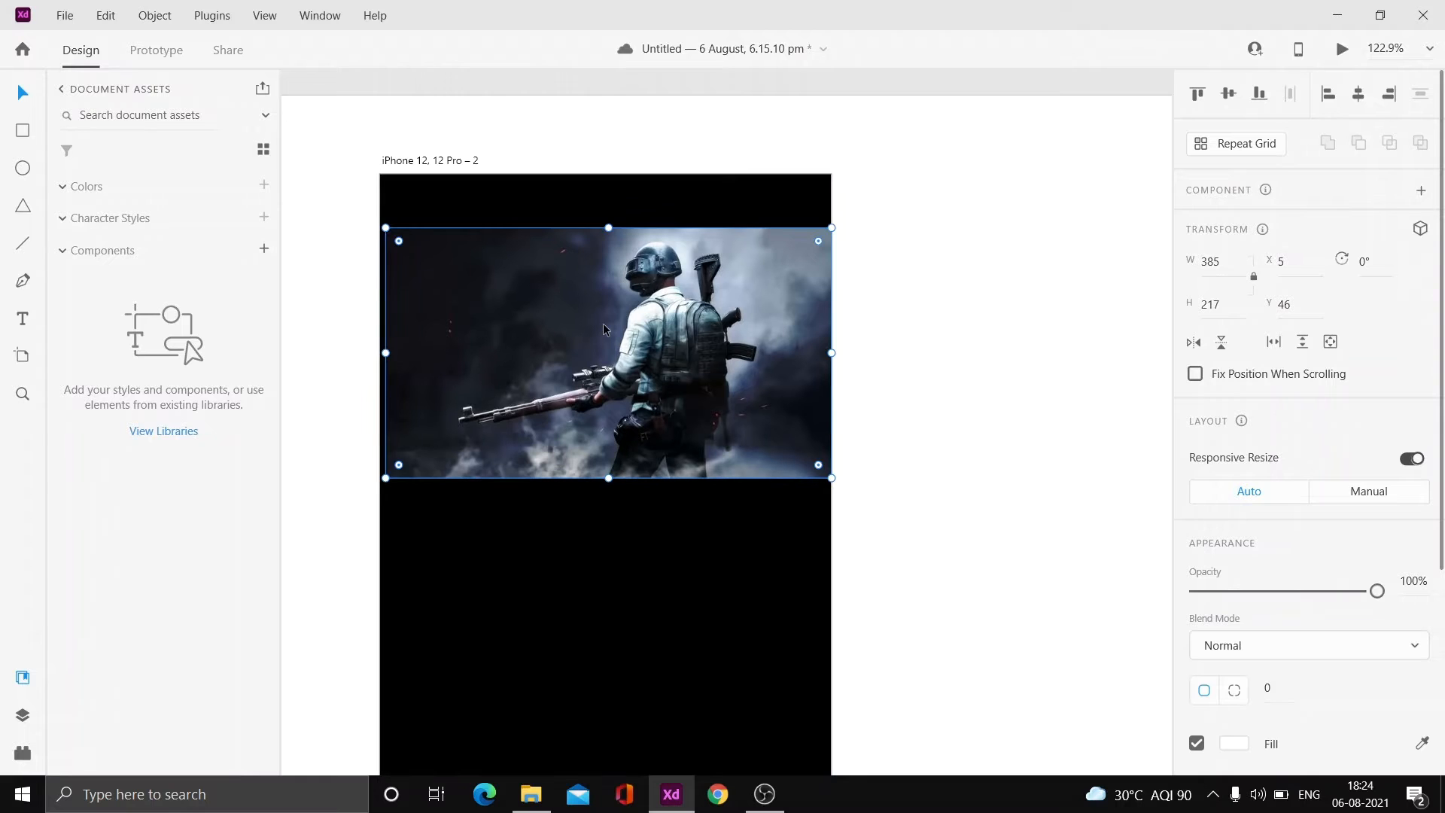
pyautogui.click(992, 292)
pyautogui.click(671, 324)
pyautogui.click(985, 549)
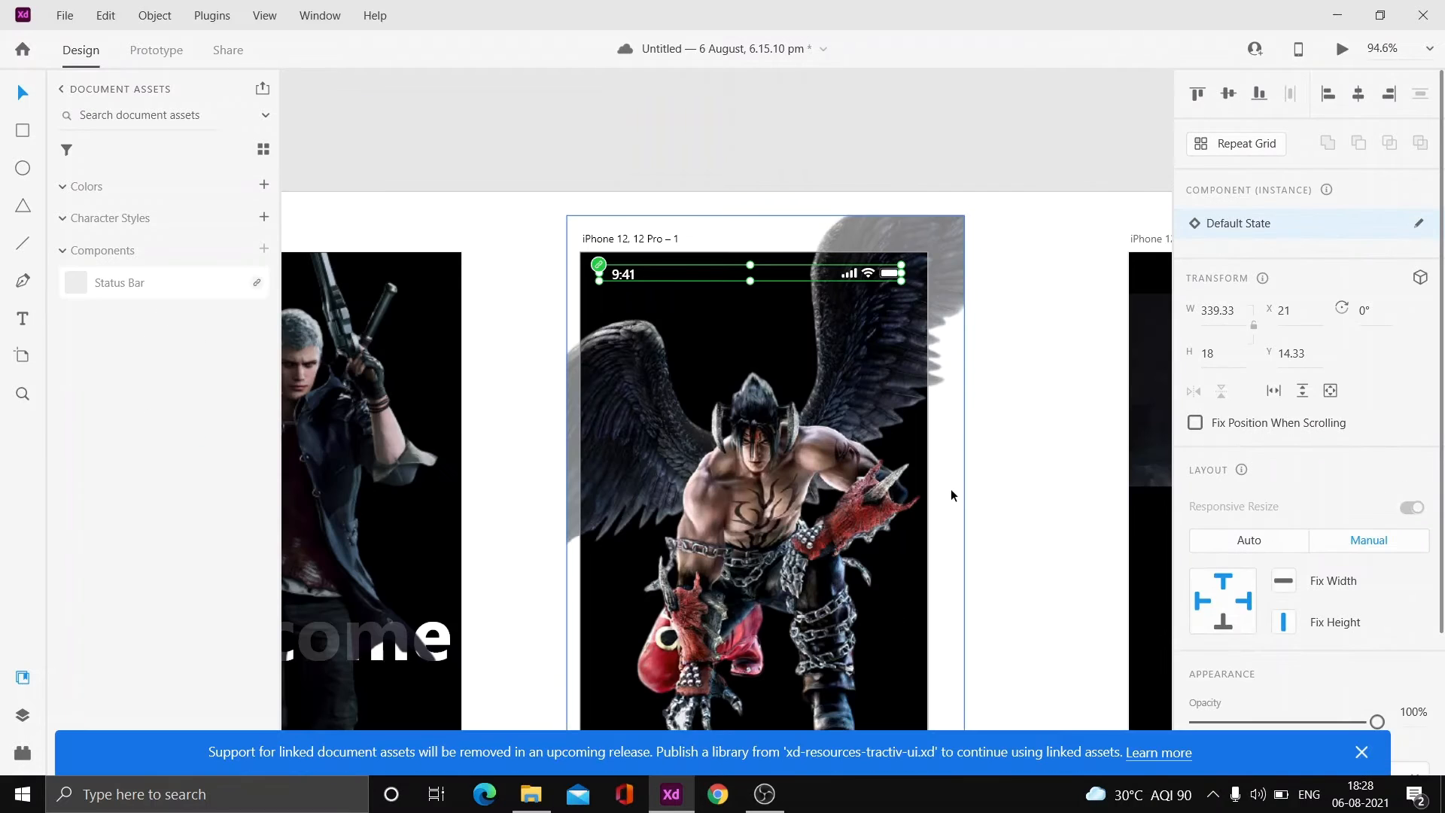
# Move the status bar from the log in screen to the top of the third iPhone artboard and widen it to about 376.
pyautogui.moveTo(770, 288)
pyautogui.mouseDown()
pyautogui.moveTo(938, 439)
pyautogui.moveTo(788, 285)
pyautogui.mouseUp()
pyautogui.click(753, 277)
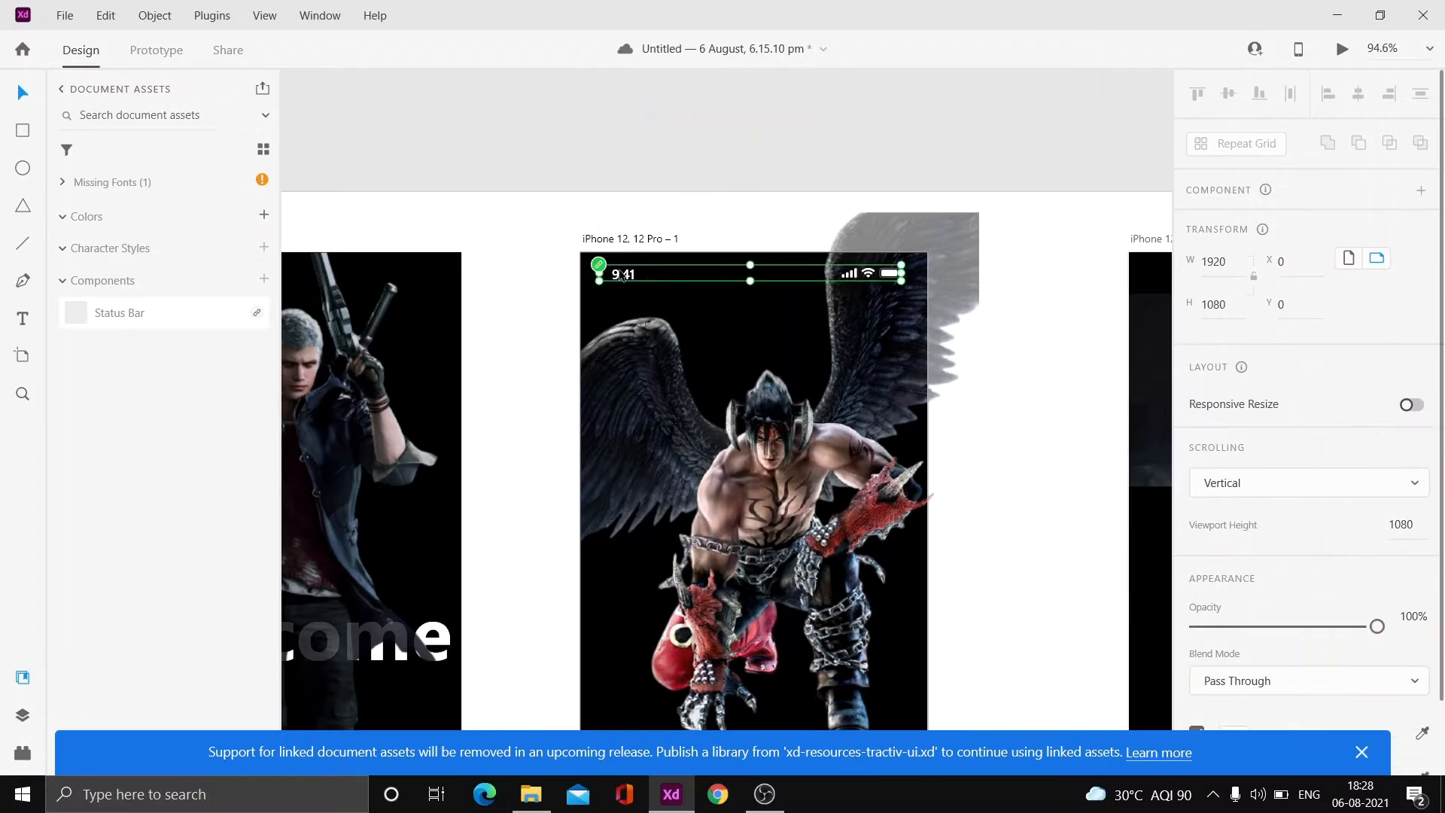
pyautogui.hscroll(6, 1060, 370)
pyautogui.hotkey('ctrl', 'v')
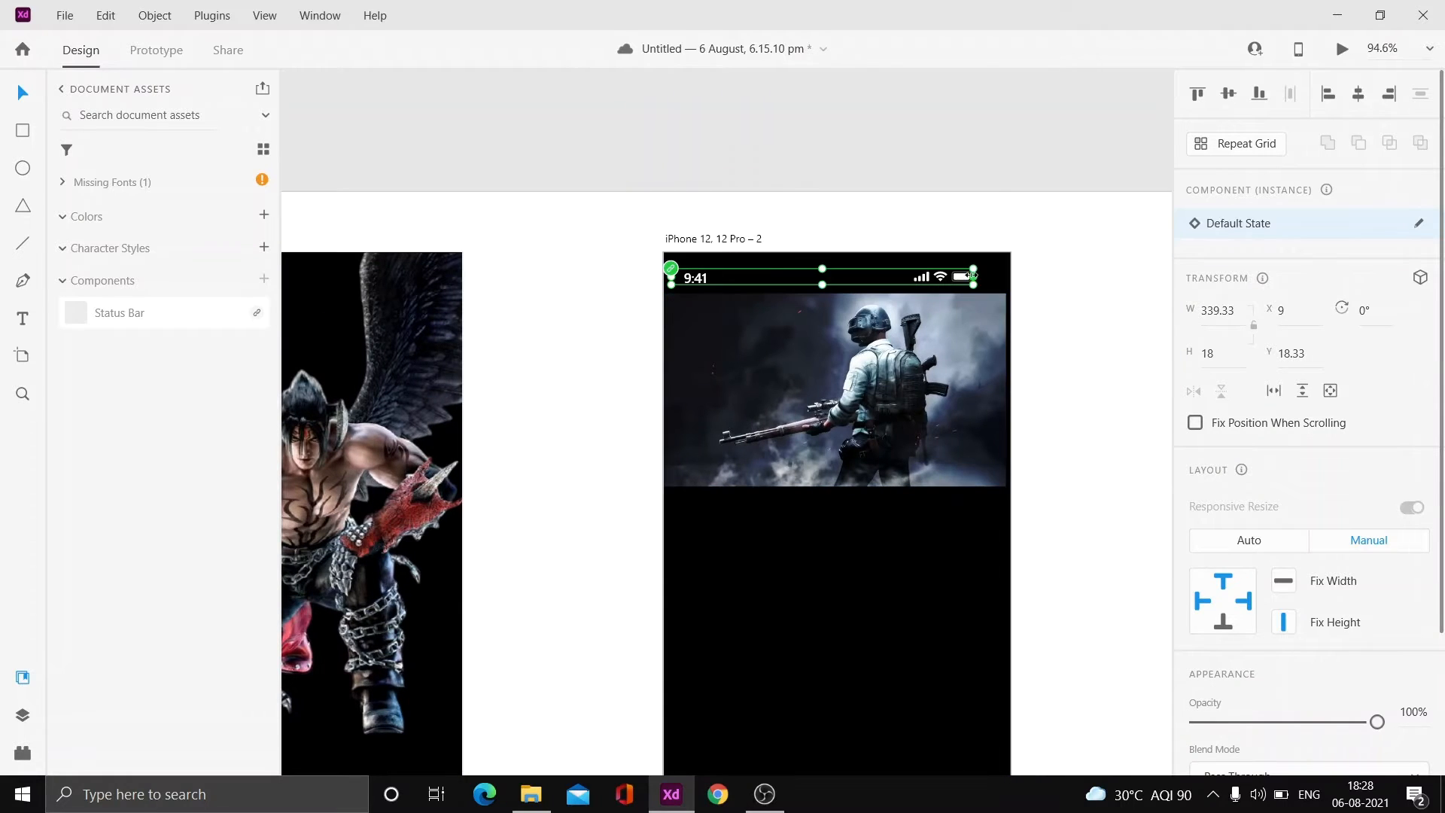
pyautogui.moveTo(972, 277); pyautogui.dragTo(1008, 276)
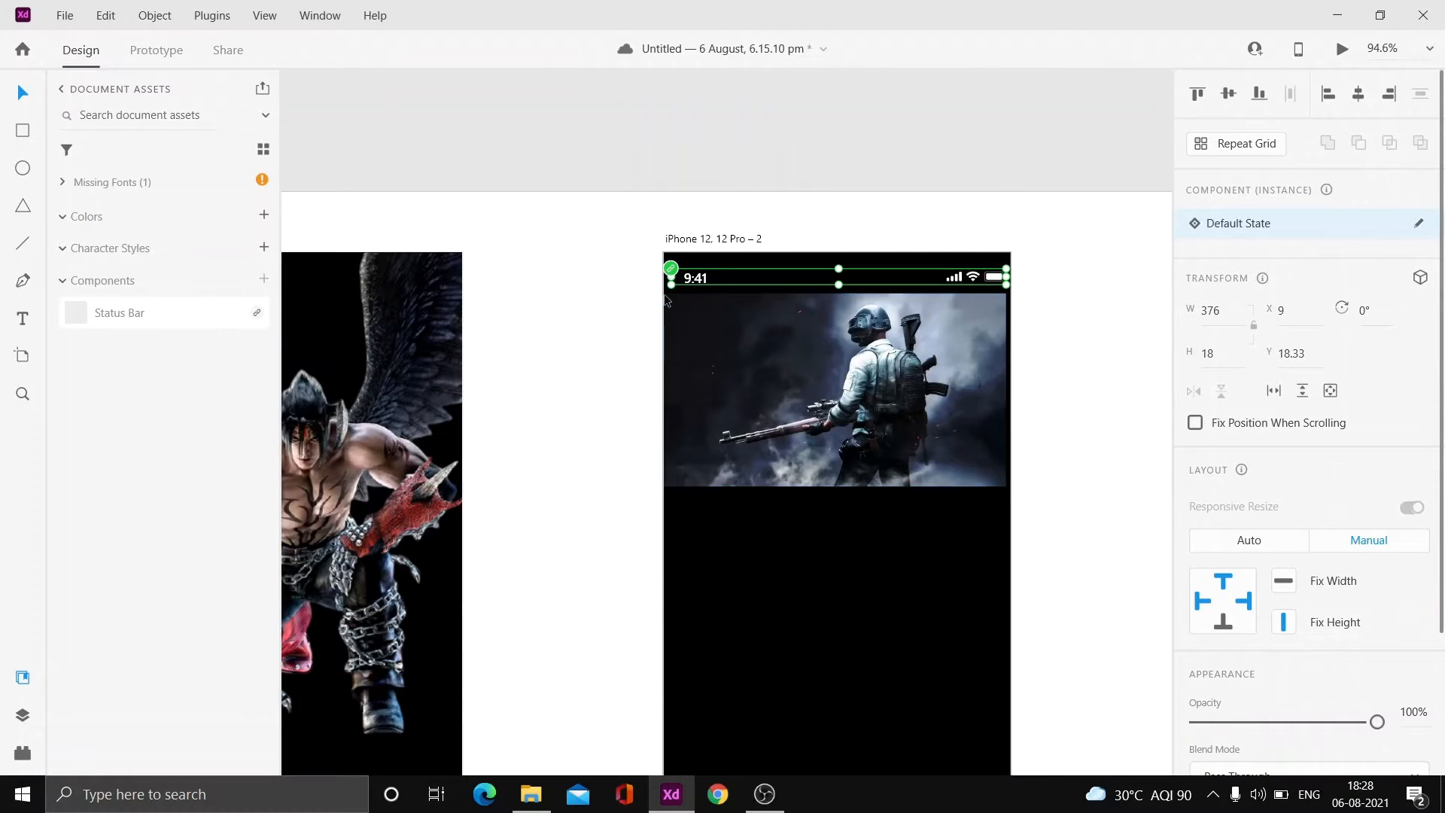
pyautogui.click(793, 219)
pyautogui.hotkey('ctrl', '0')
# Import the play-button (2) icon and place it at about 66 × 66 in the middle of the soldier image.
pyautogui.click(923, 420)
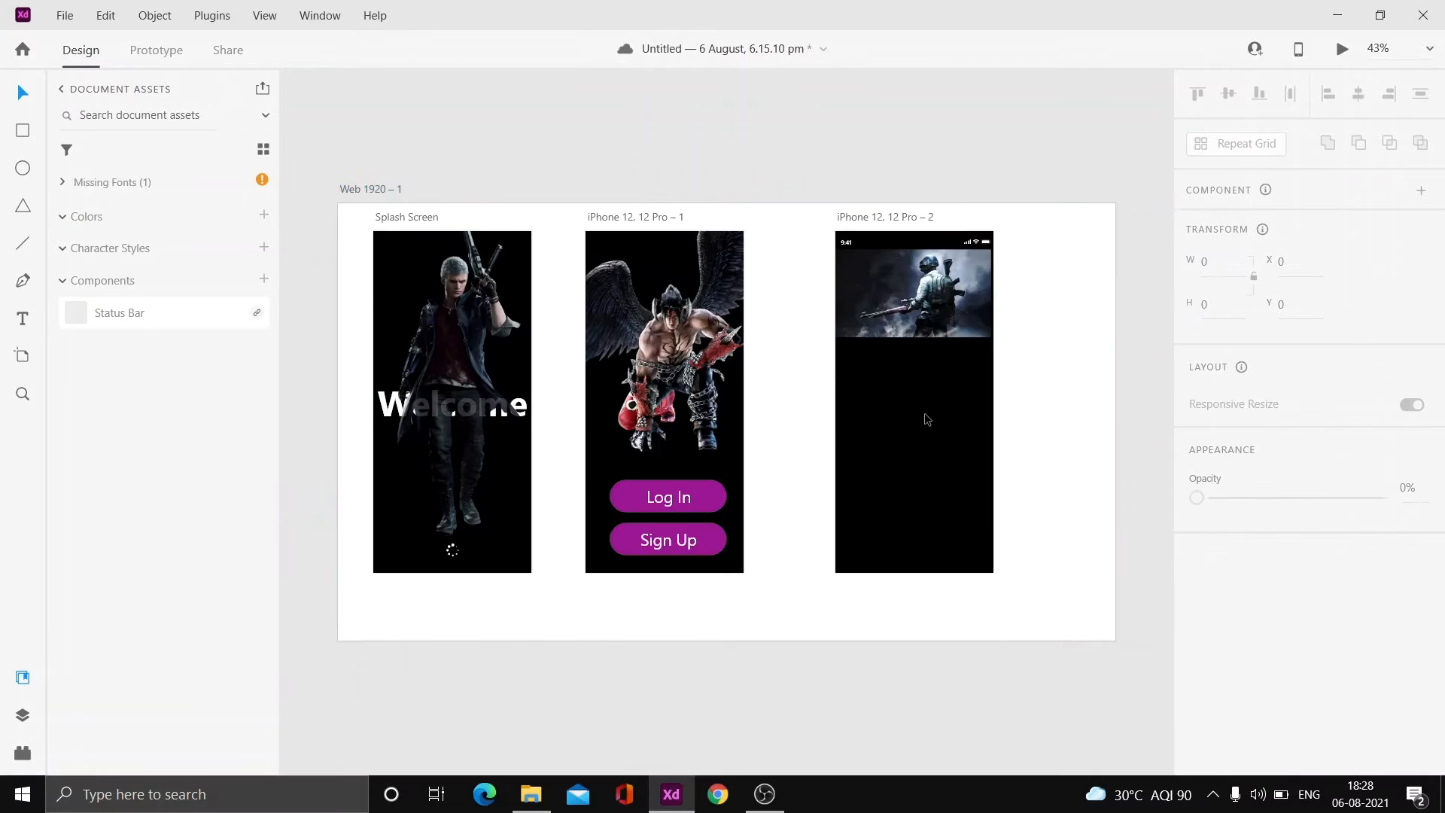
pyautogui.scroll(2, 926, 419)
pyautogui.click(531, 794)
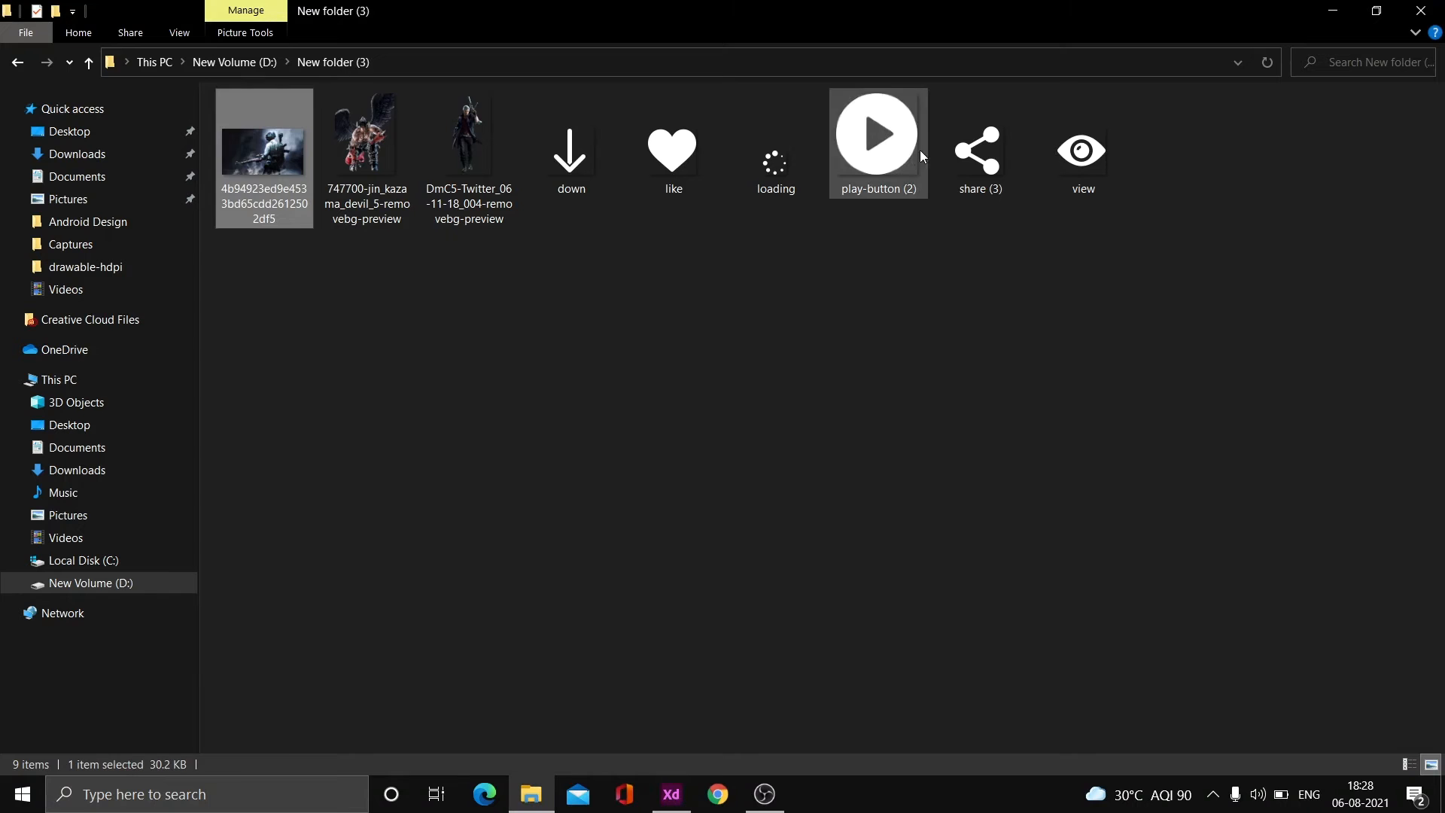
pyautogui.moveTo(896, 149); pyautogui.dragTo(919, 279)
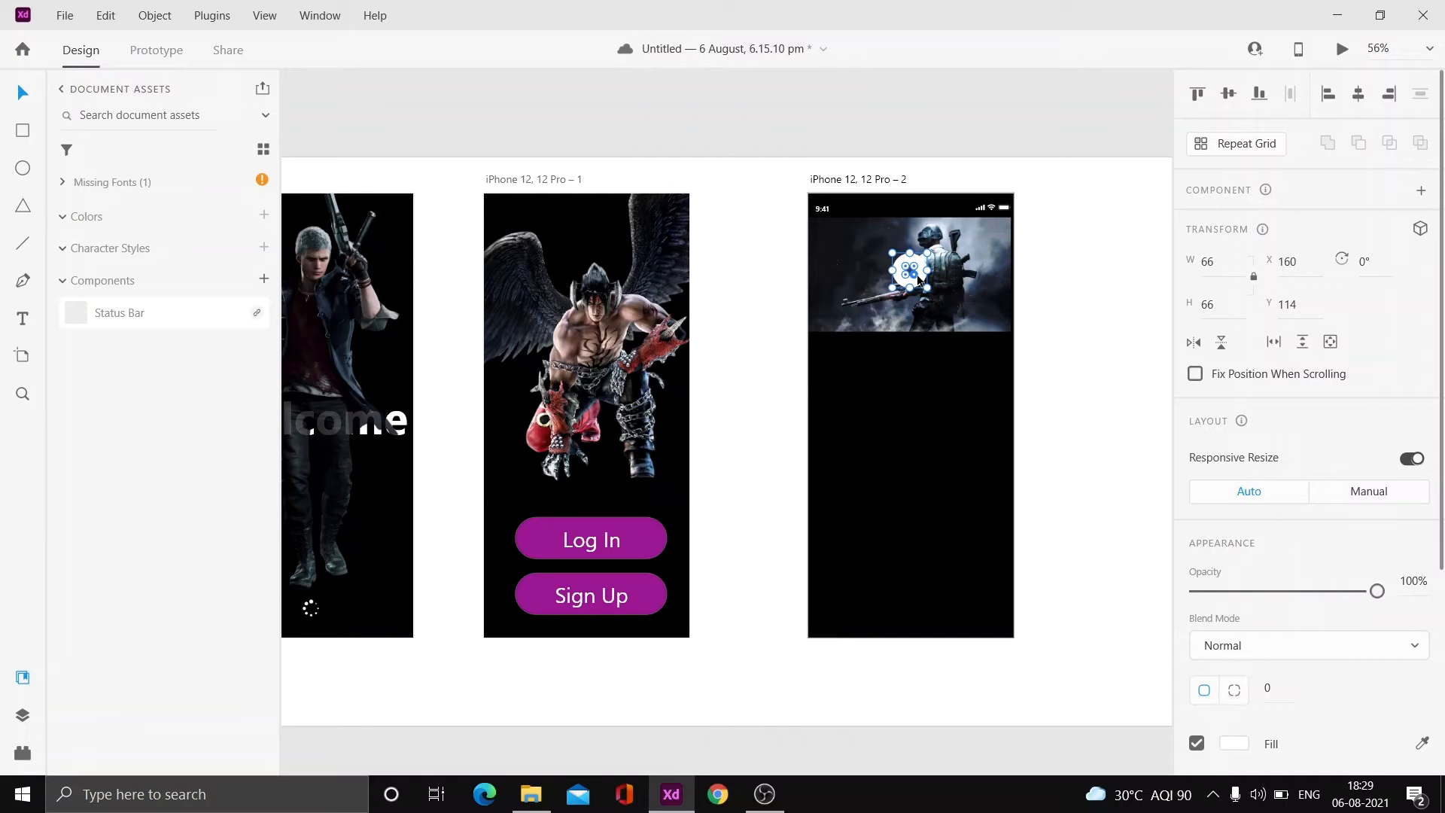
# Create two side-by-side white buttons below the soldier image, about 162 × 50 each, with a corner radius of 25.
pyautogui.press('r')
pyautogui.scroll(1, 978, 452)
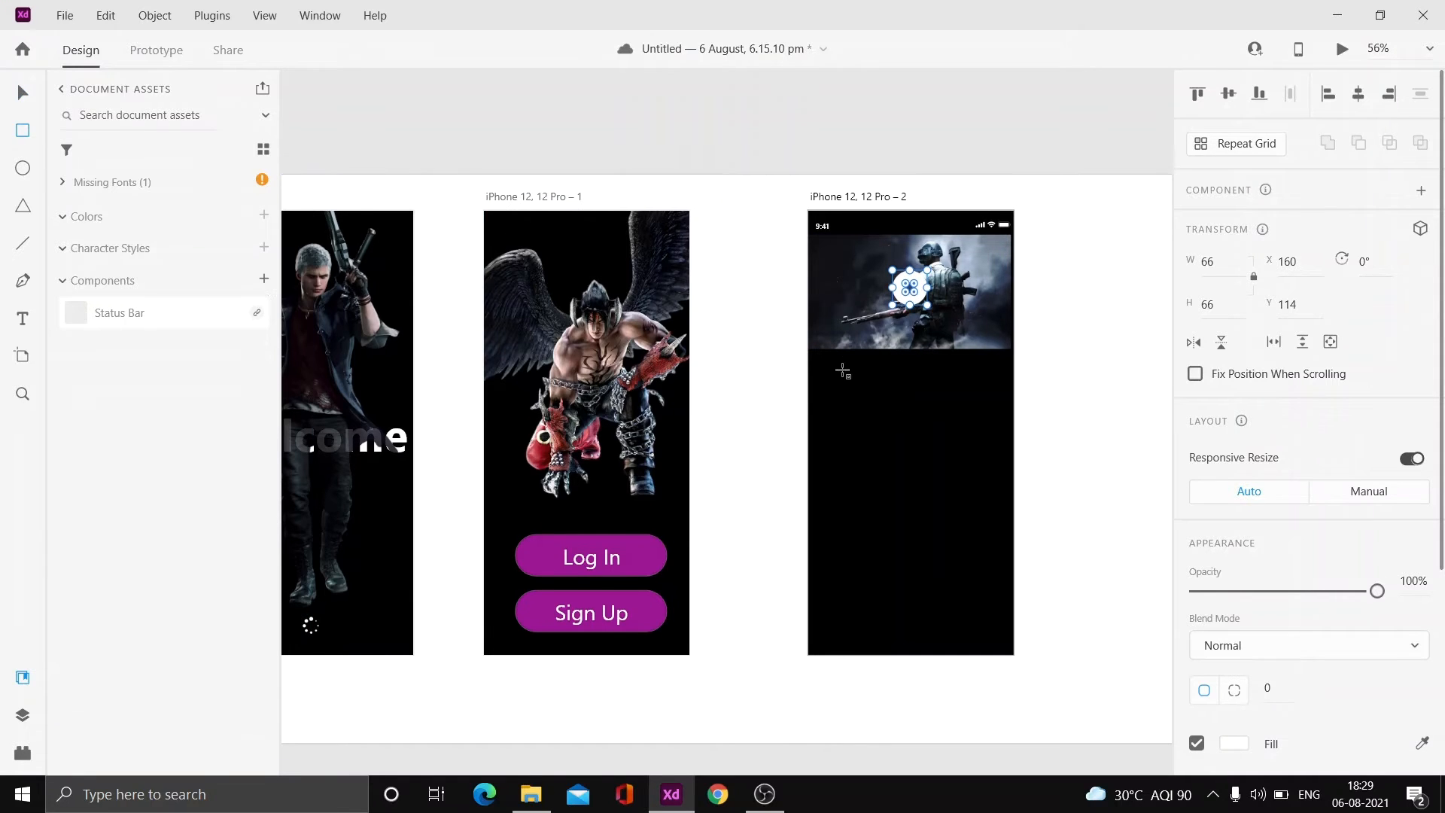
pyautogui.moveTo(834, 366)
pyautogui.mouseDown()
pyautogui.moveTo(894, 413)
pyautogui.moveTo(912, 393)
pyautogui.mouseUp()
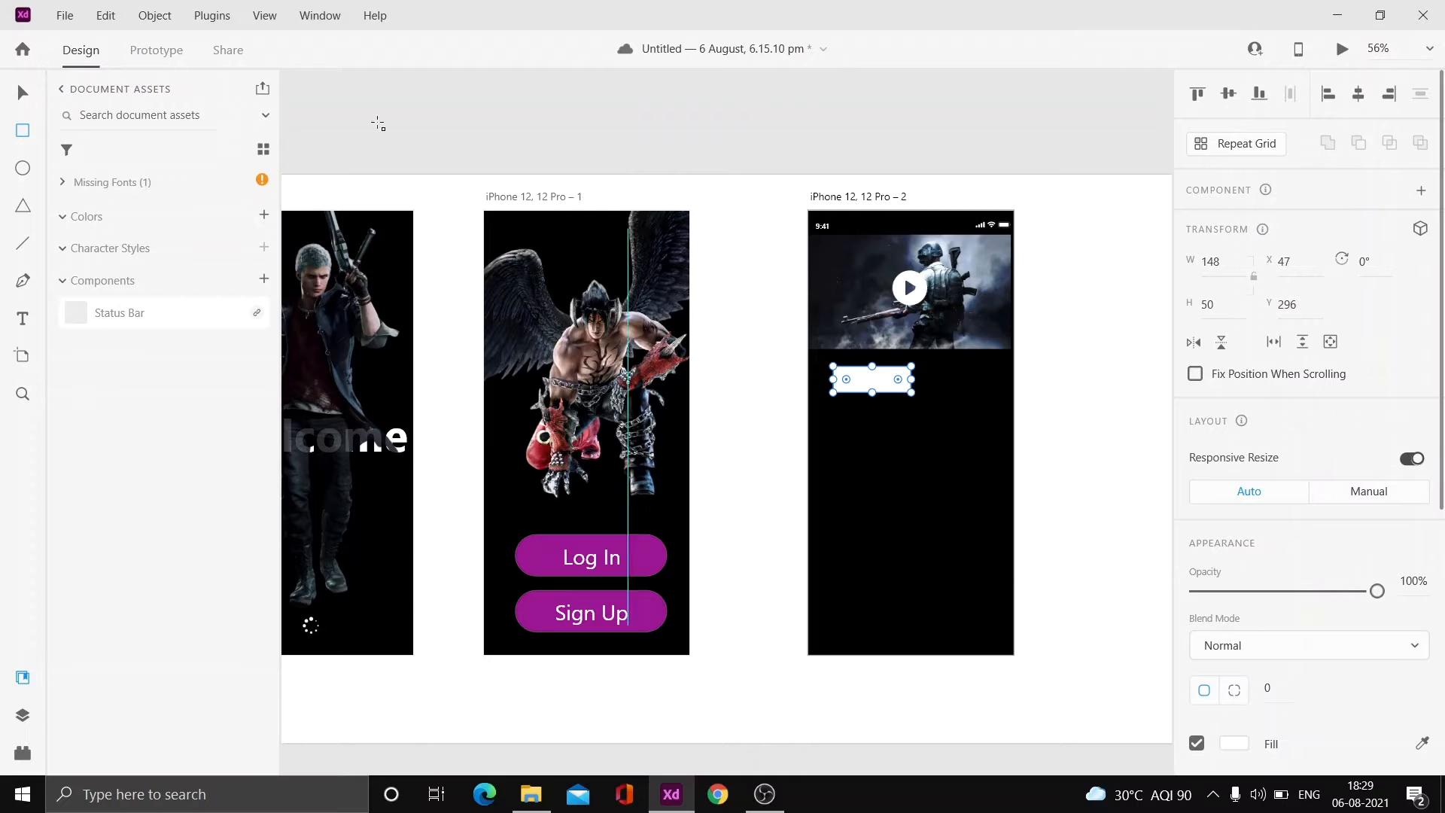
pyautogui.press('v')
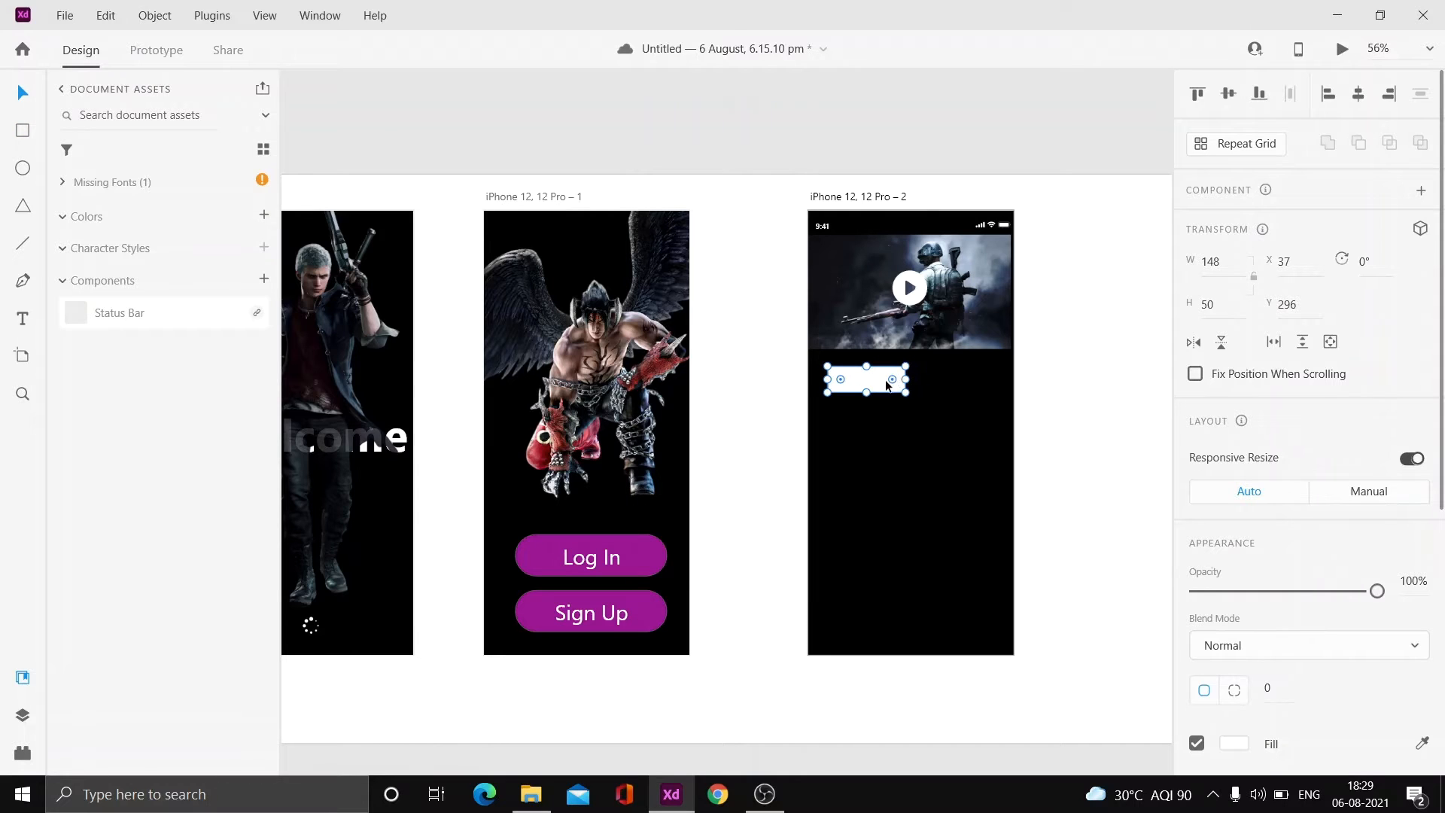
pyautogui.moveTo(887, 383); pyautogui.dragTo(968, 367)
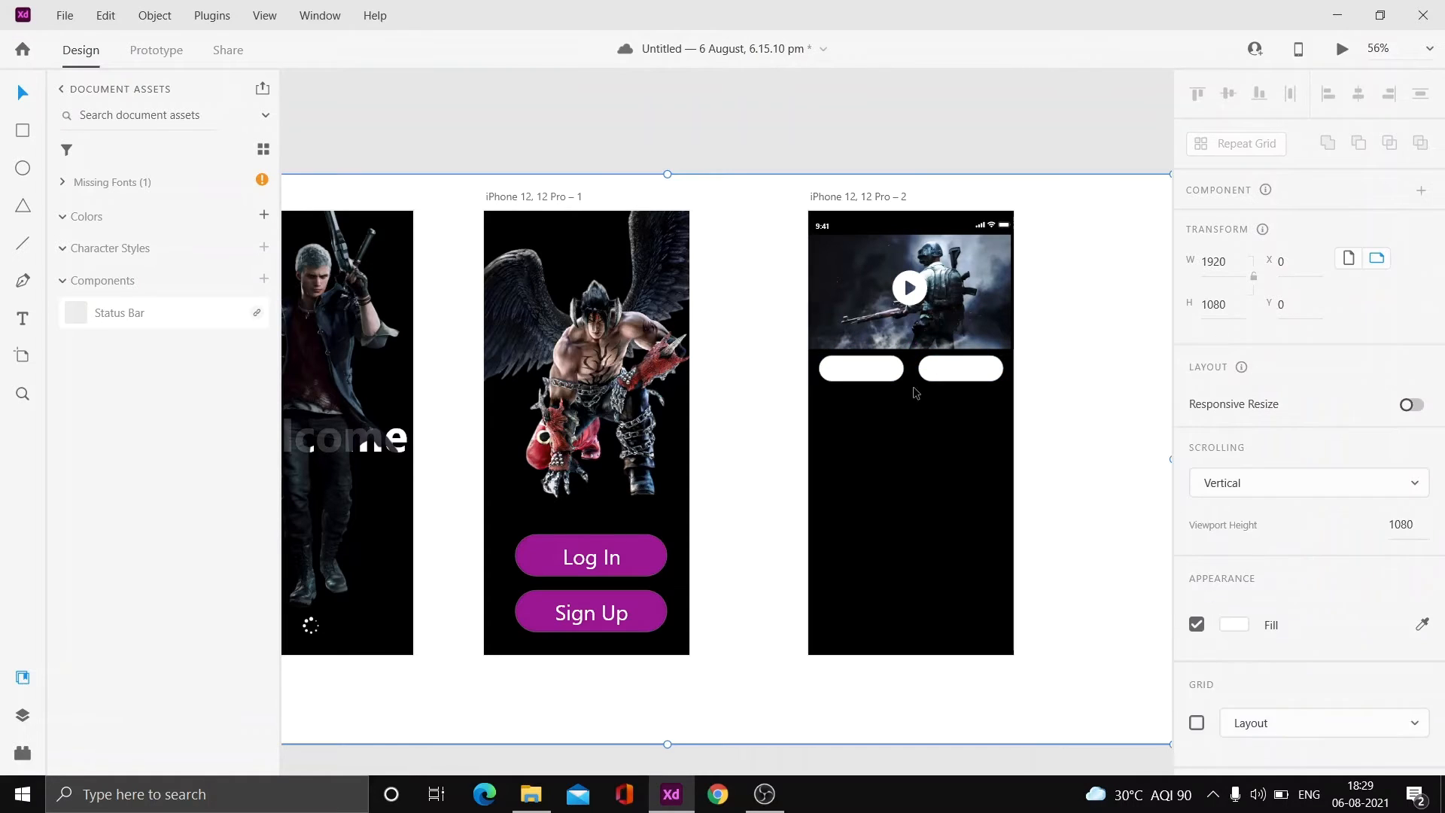
# Fill the left white button below the soldier image with bright red.
pyautogui.click(865, 368)
pyautogui.scroll(-5, 1310, 377)
pyautogui.click(1234, 427)
pyautogui.click(1104, 317)
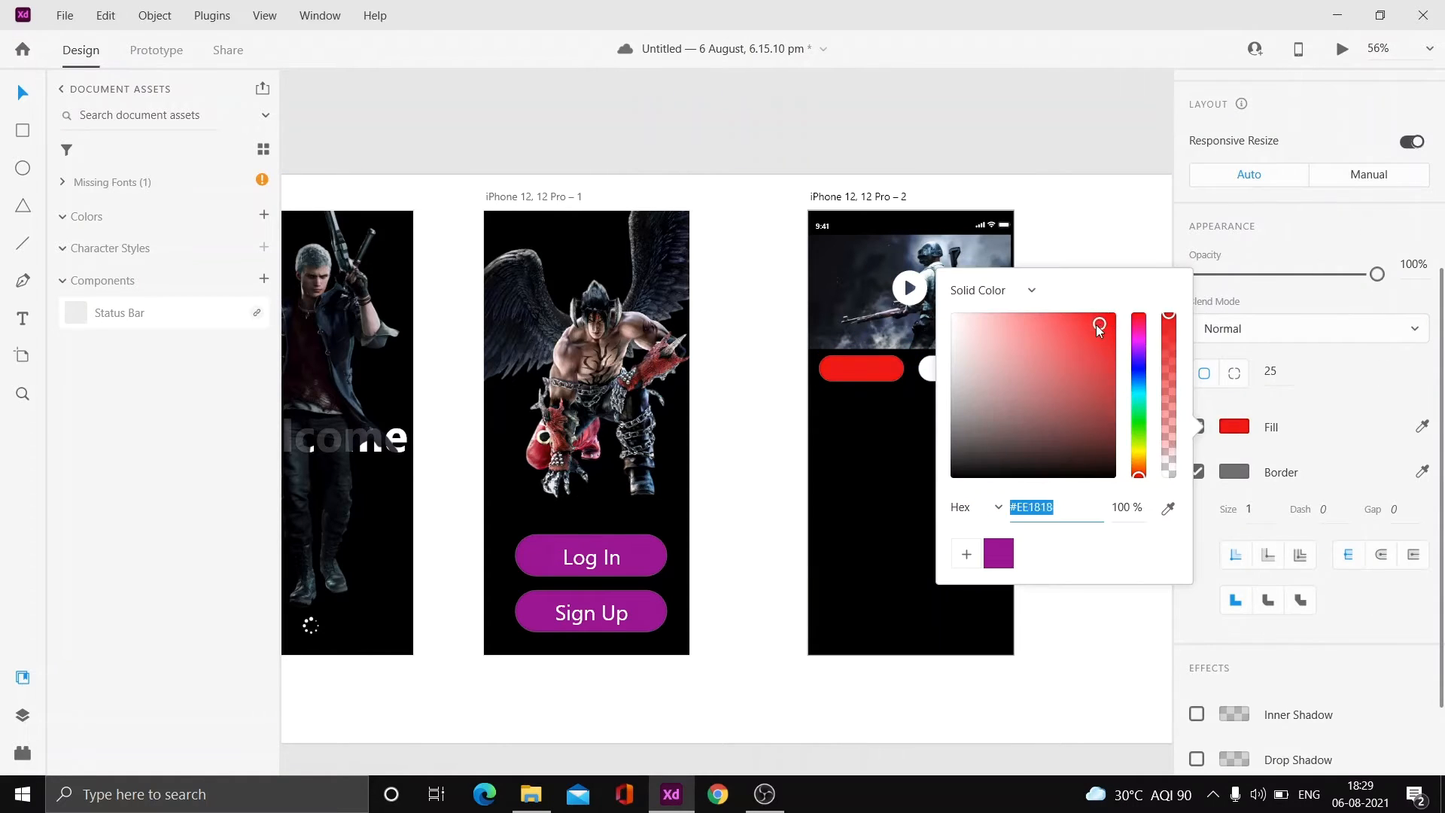
pyautogui.click(286, 110)
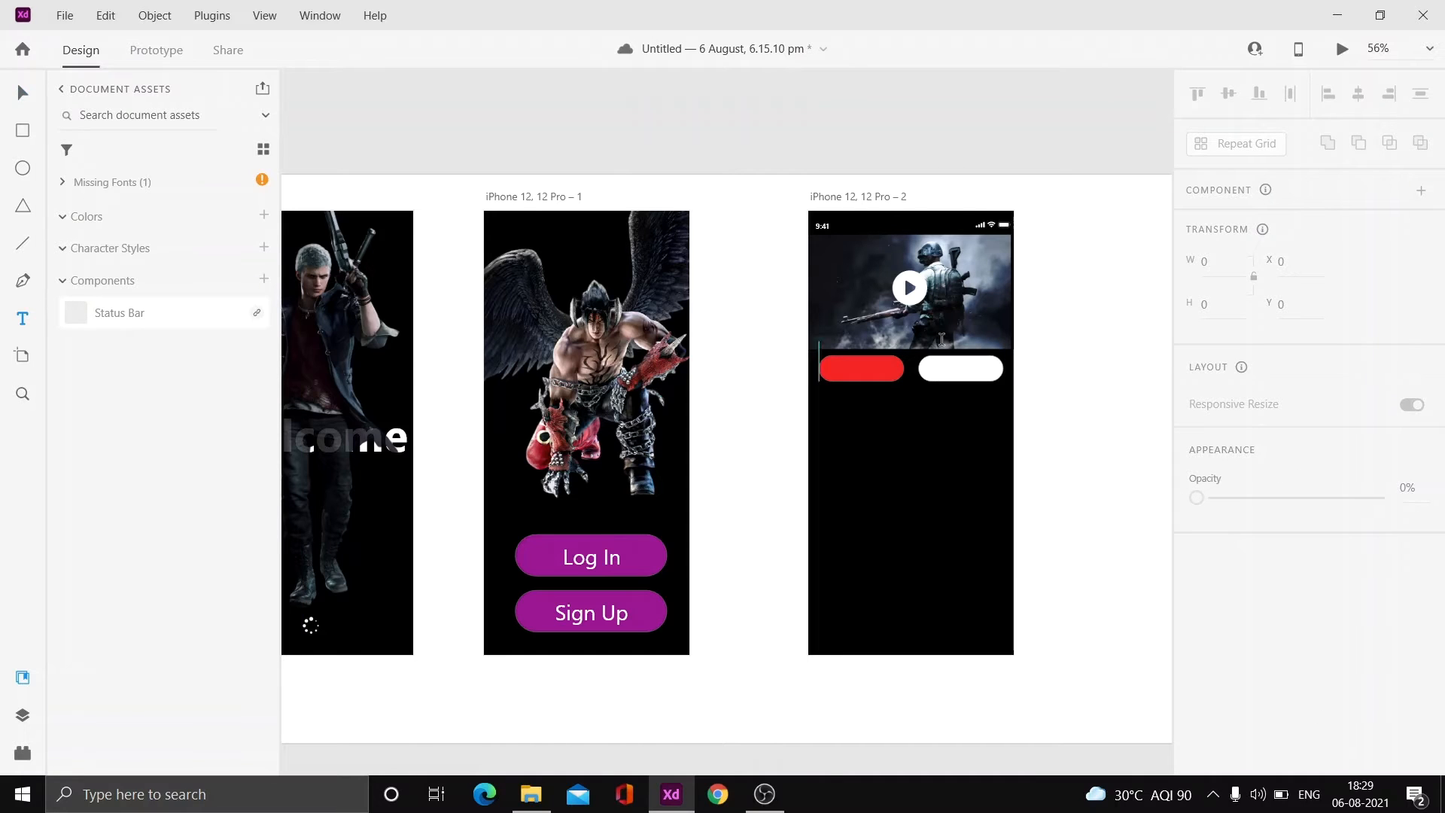
# Add the white label "Live" at size 40 and centre it on the red button.
pyautogui.click(843, 364)
pyautogui.write('Live')
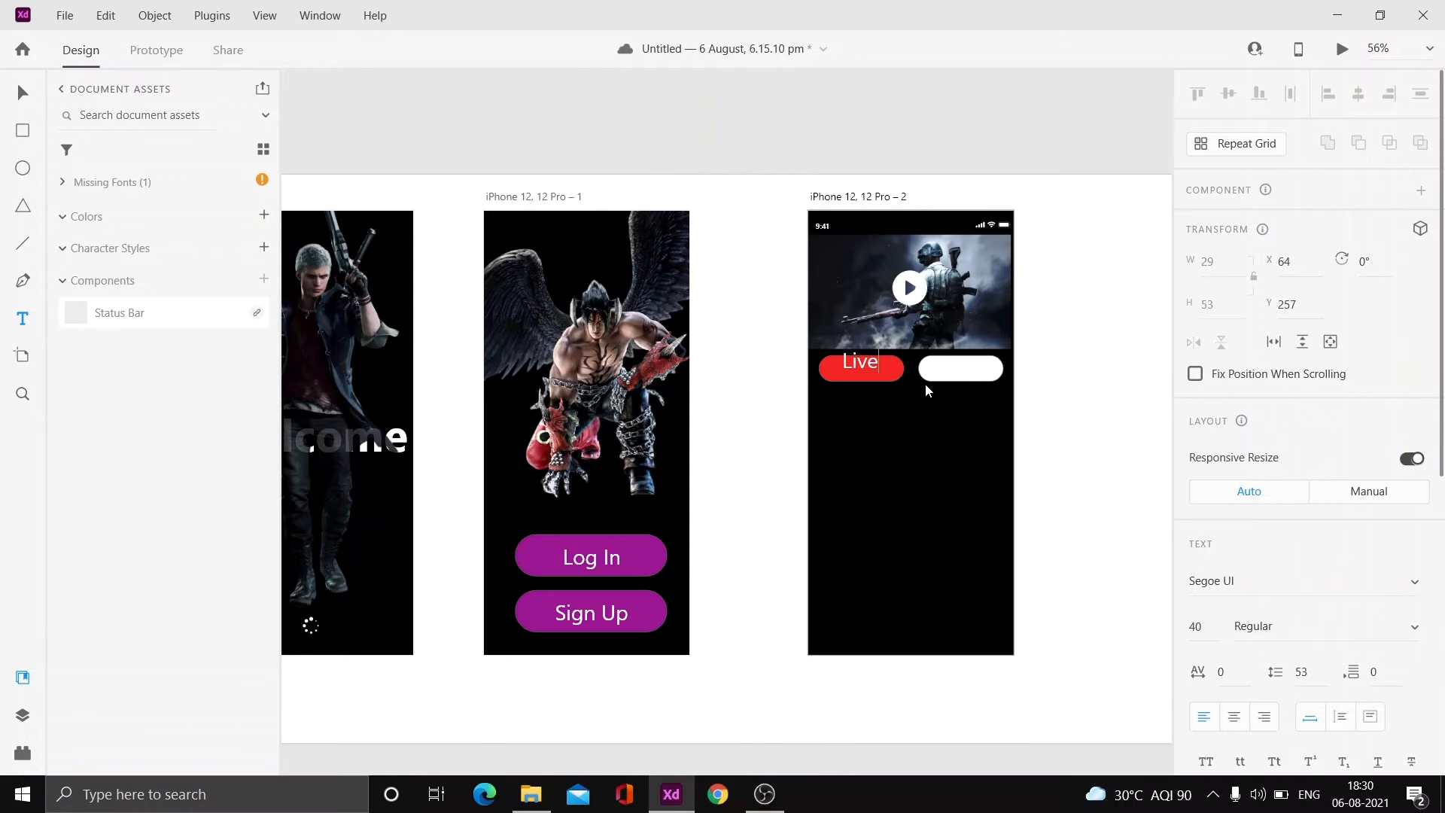
pyautogui.press('Escape')
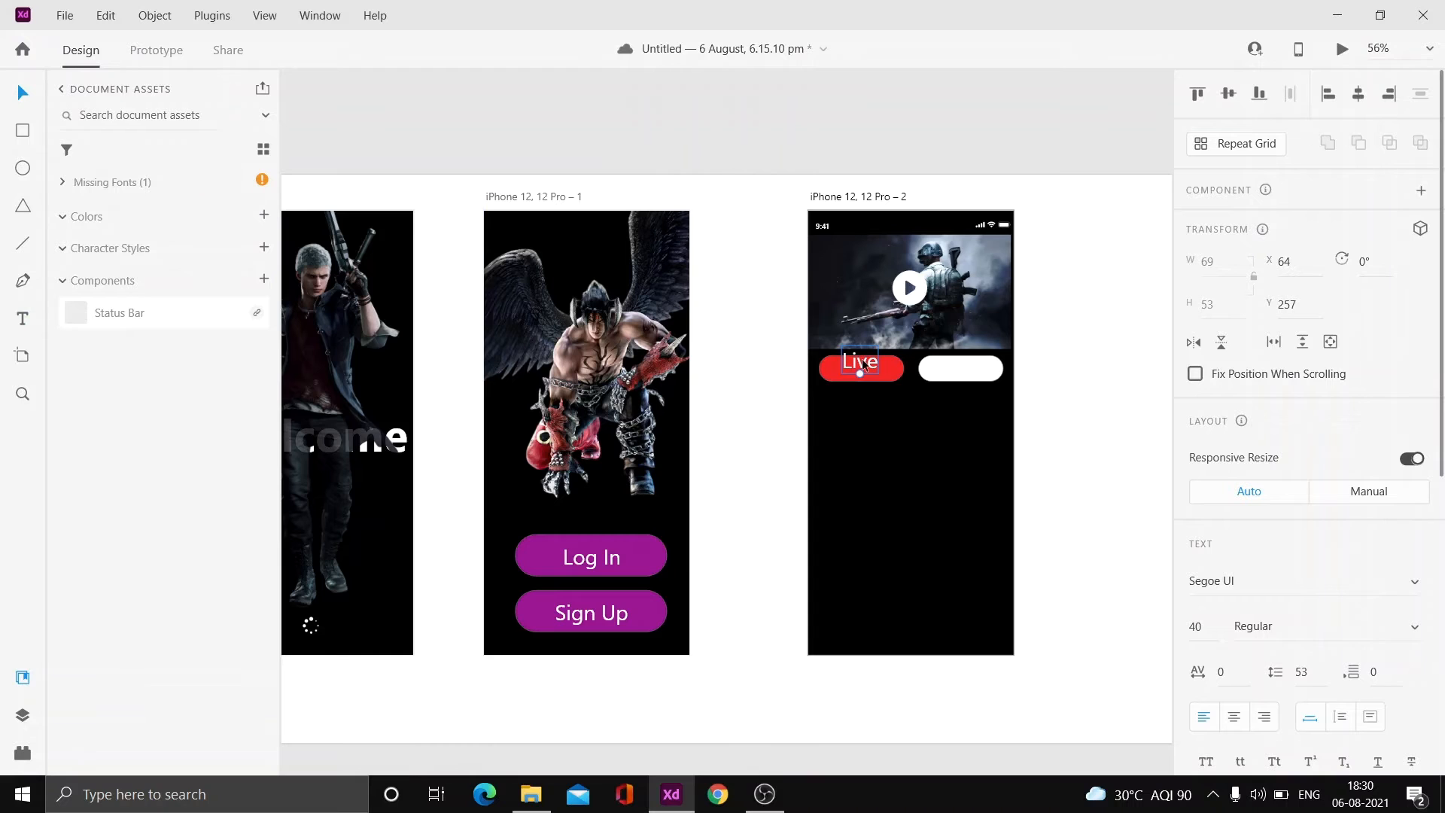
pyautogui.press('Escape')
pyautogui.scroll(2, 880, 359)
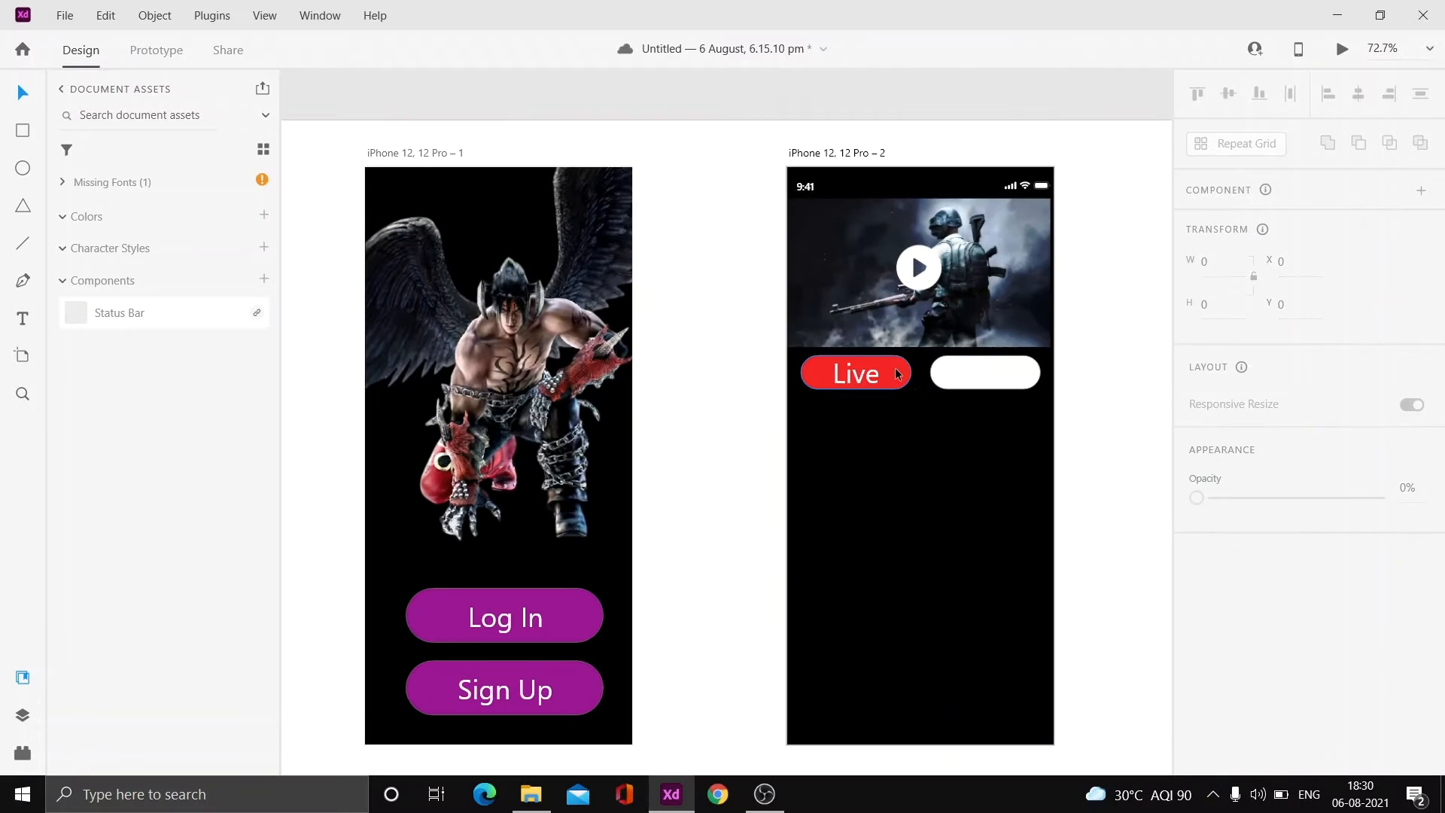
# Set the height of the red and white buttons to 58 and fill the white one with purple #9B1492.
pyautogui.click(898, 374)
pyautogui.doubleClick(866, 374)
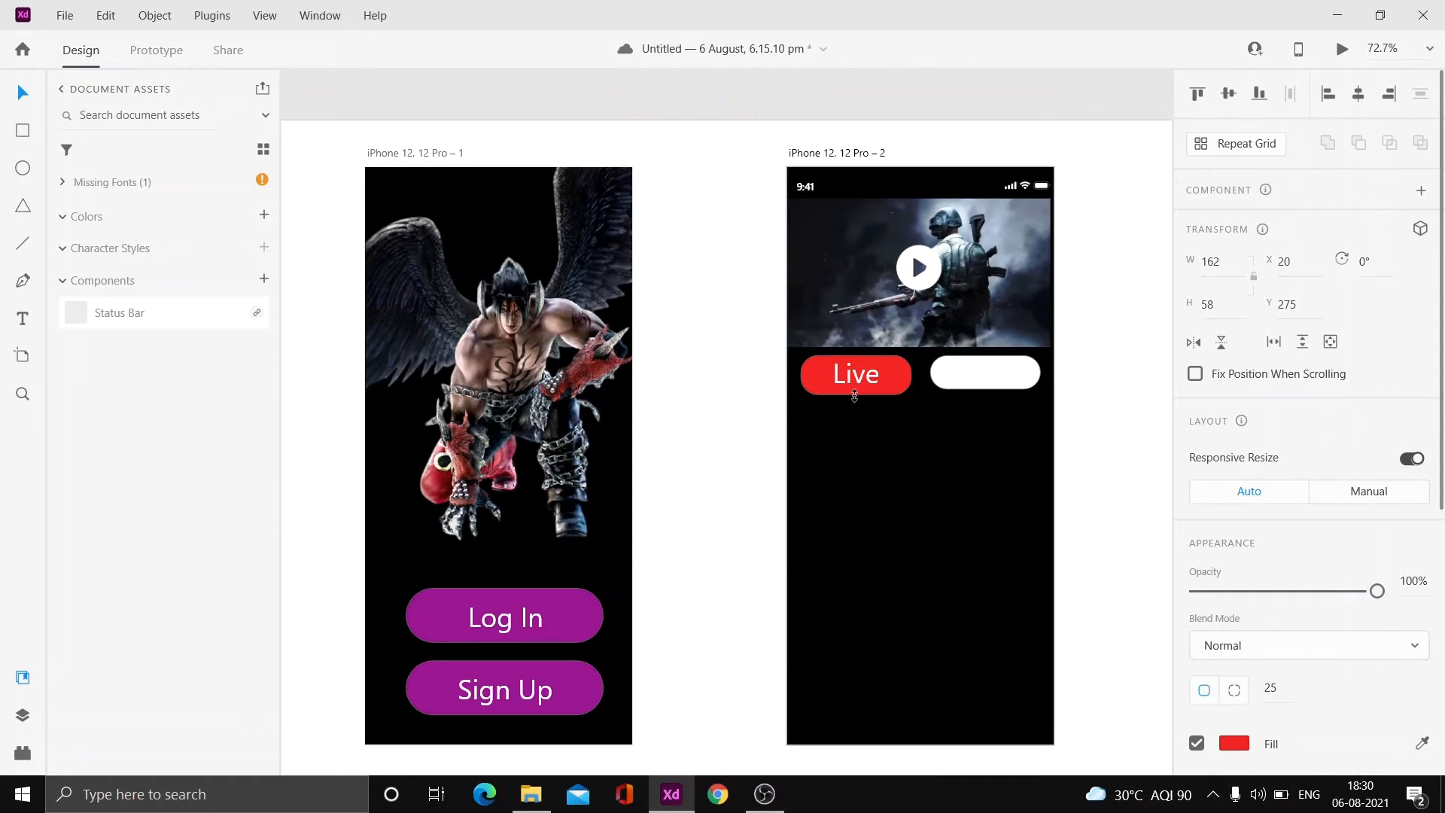
pyautogui.click(1005, 386)
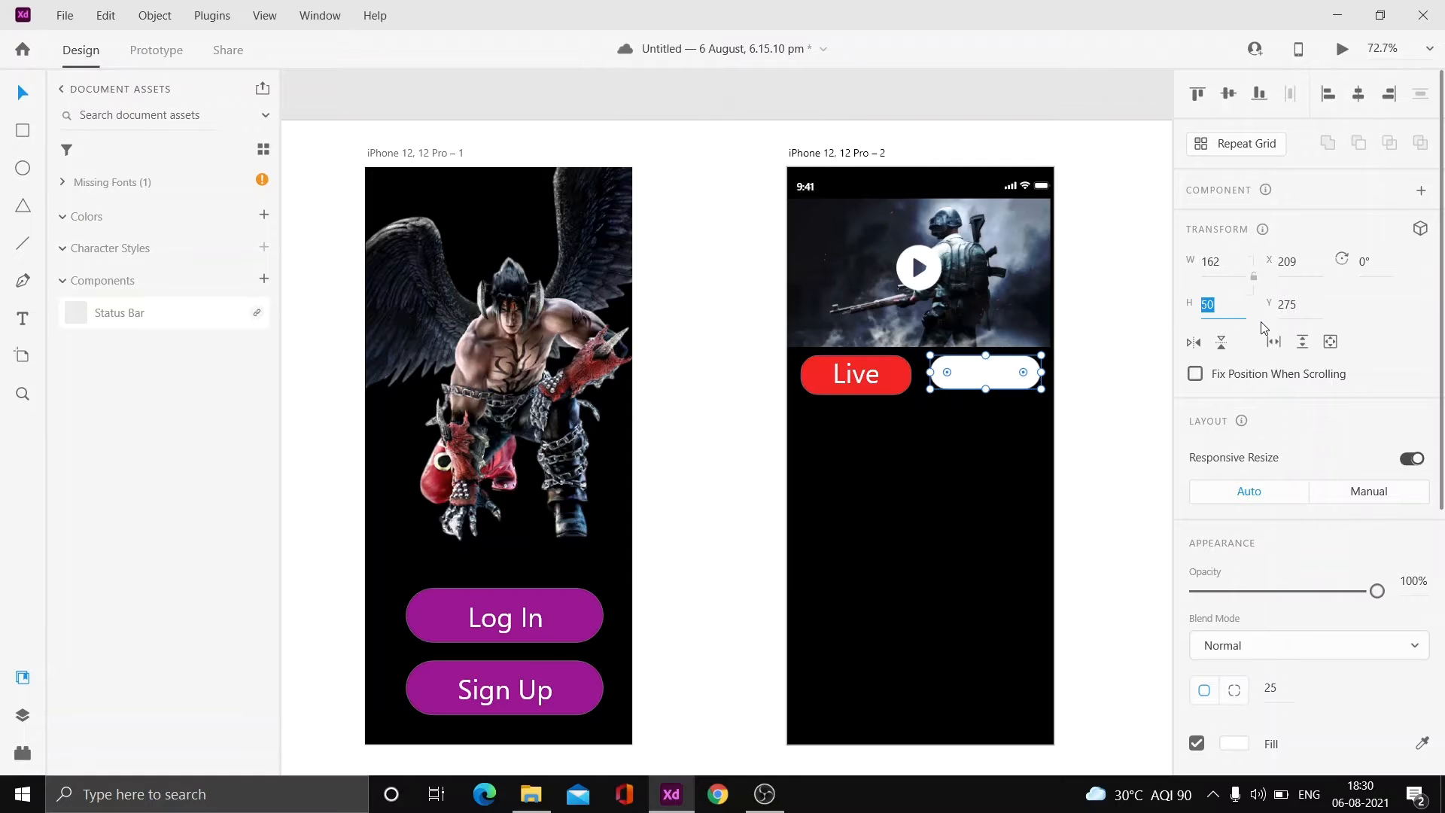
pyautogui.press('Return')
pyautogui.click(1236, 428)
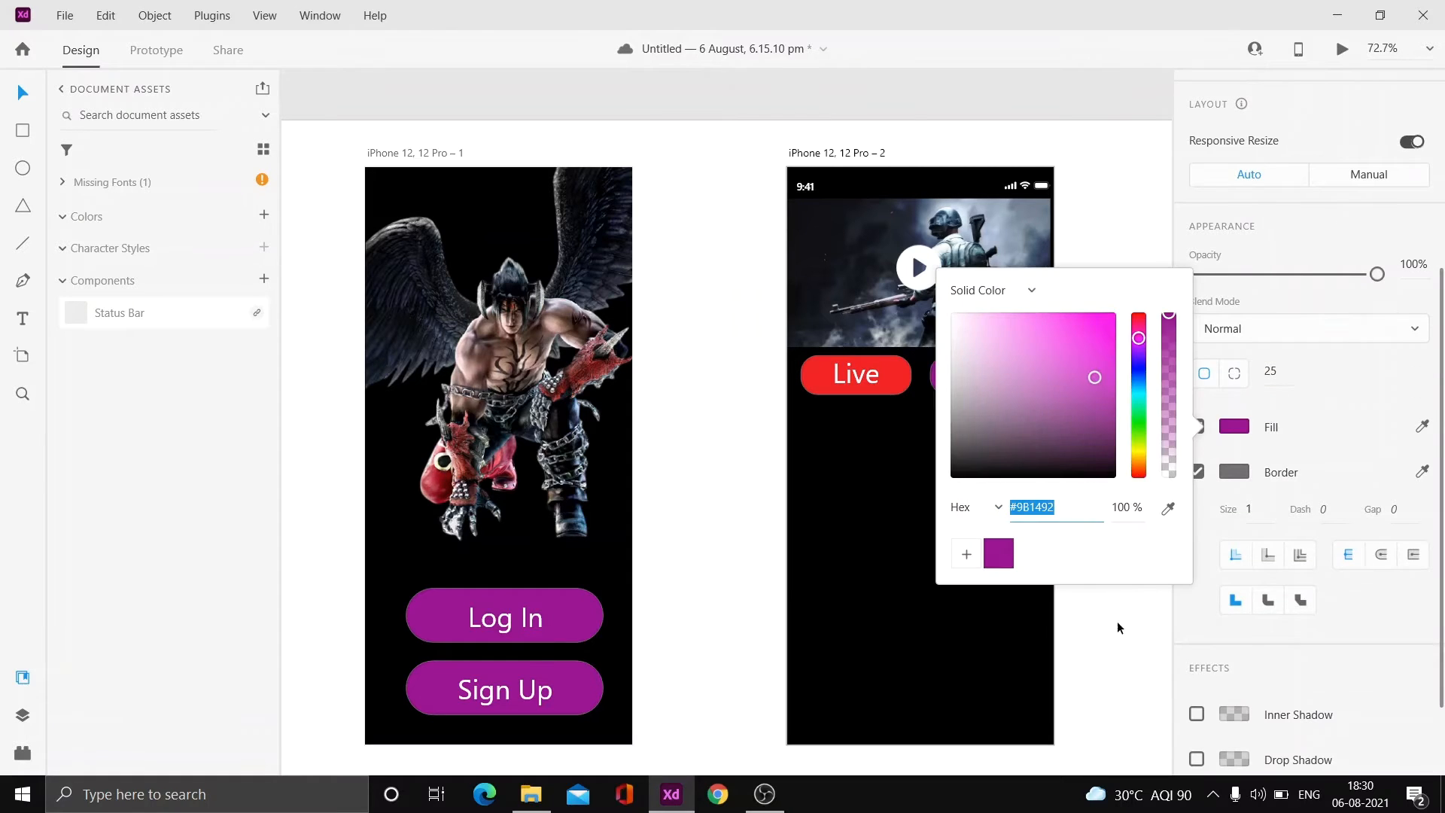
pyautogui.click(882, 351)
# Import the view eye icon and place it at about 51 × 51 in the left part of the purple button.
pyautogui.click(531, 794)
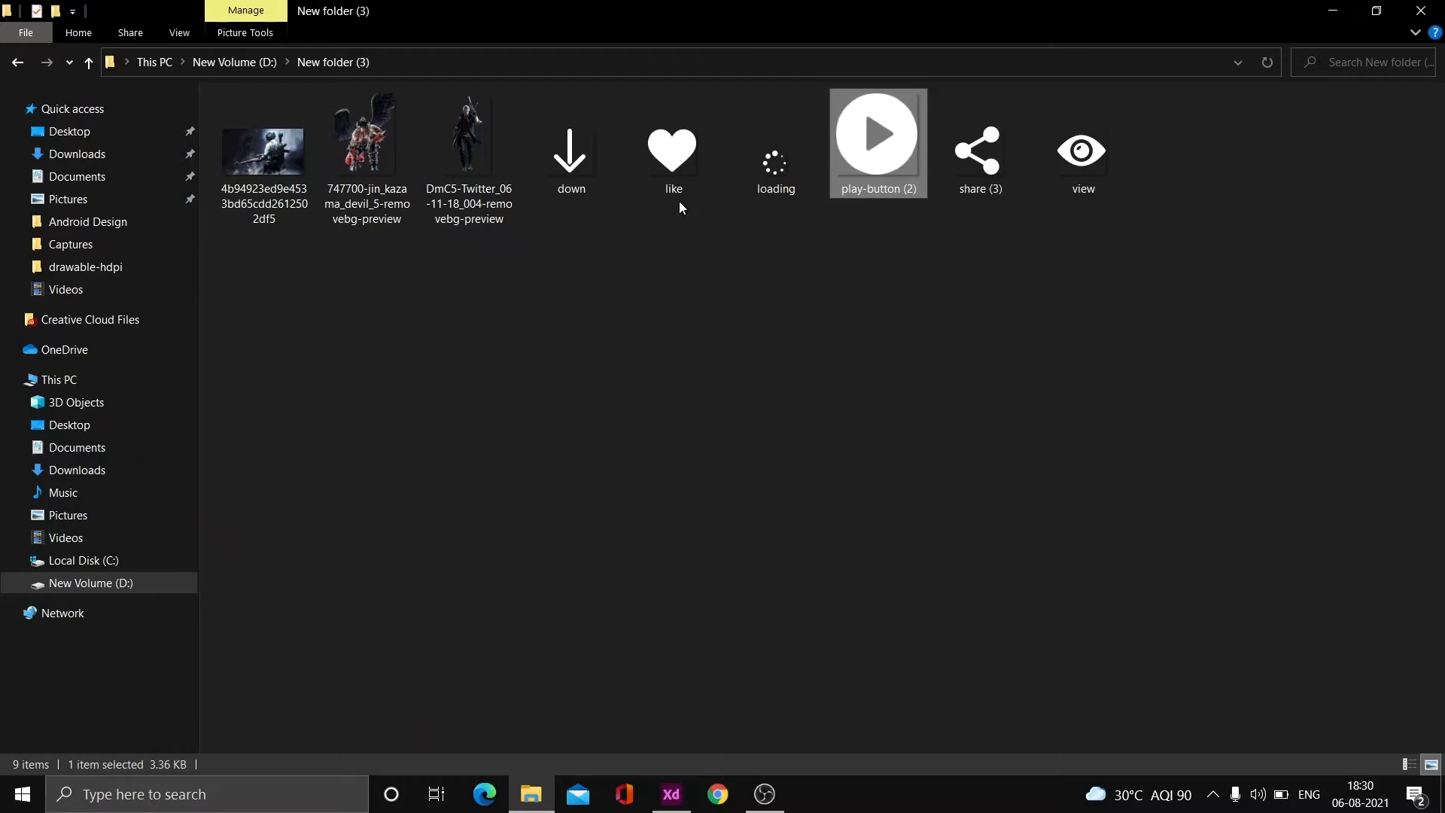
pyautogui.moveTo(1082, 150); pyautogui.dragTo(944, 359)
pyautogui.scroll(3, 1009, 362)
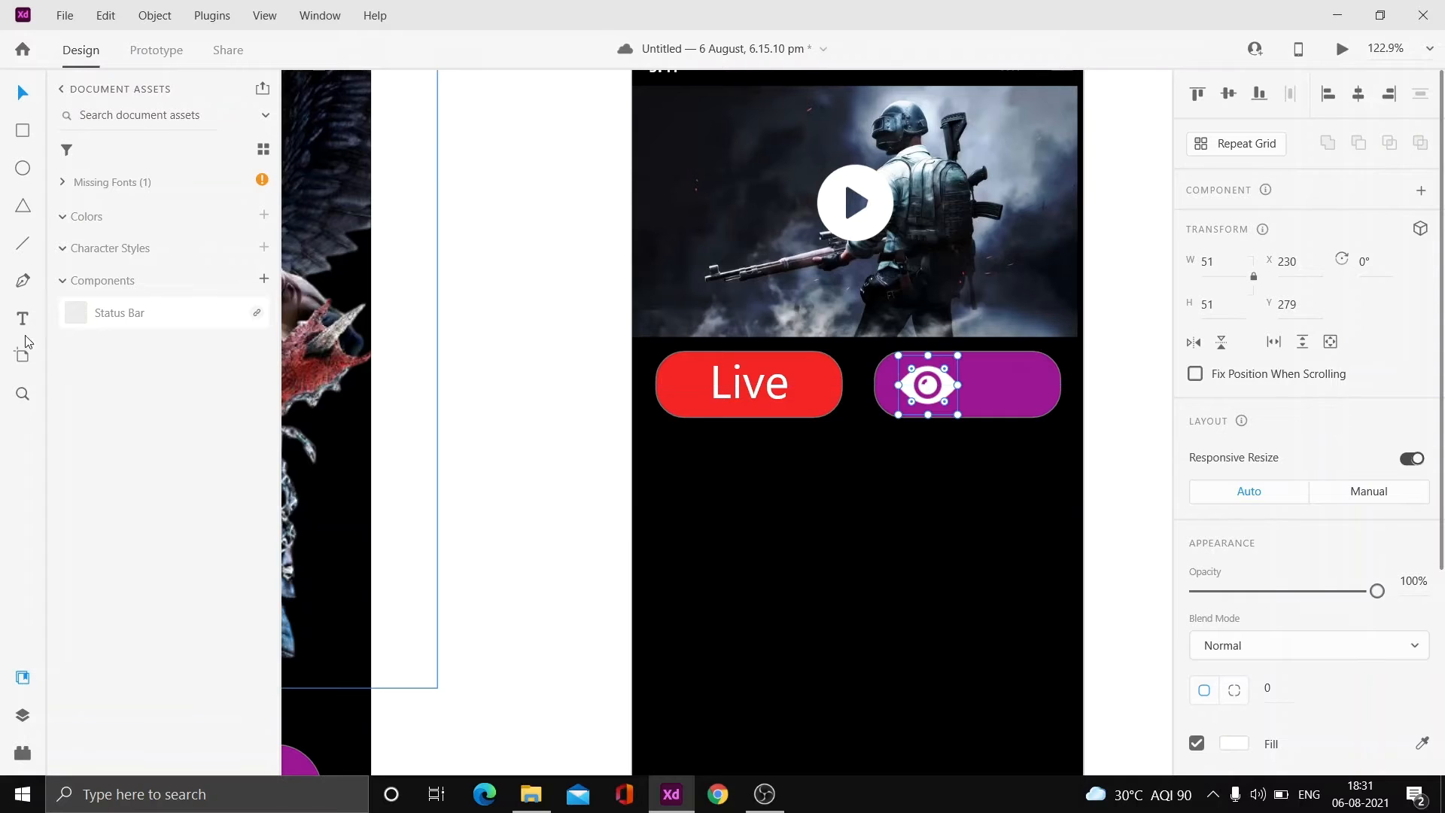
# Add the text "2.3 K" at size 40 beside the eye icon and arrange both to fit inside the purple button.
pyautogui.click(23, 319)
pyautogui.click(973, 386)
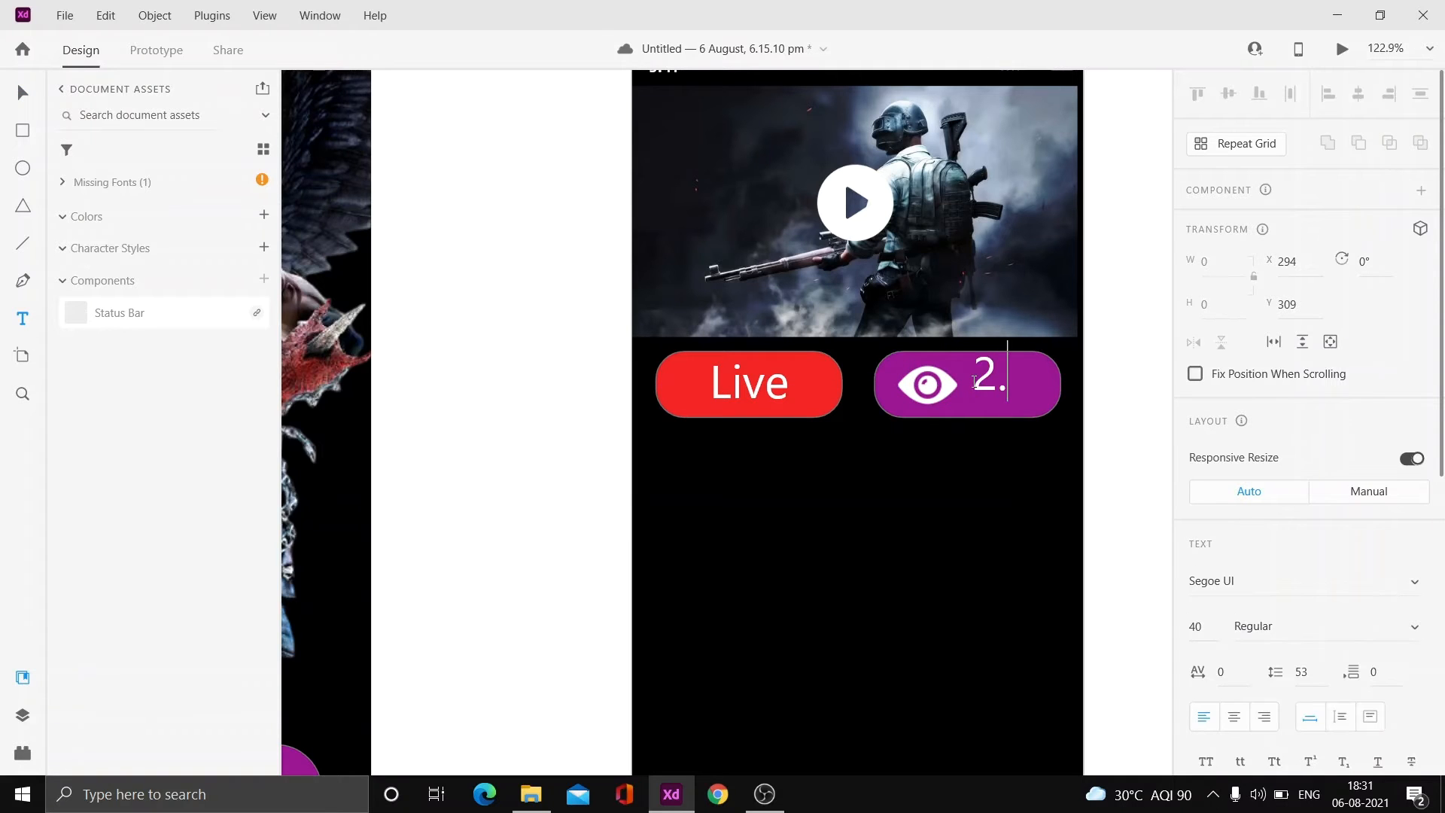
pyautogui.write('2.3 K')
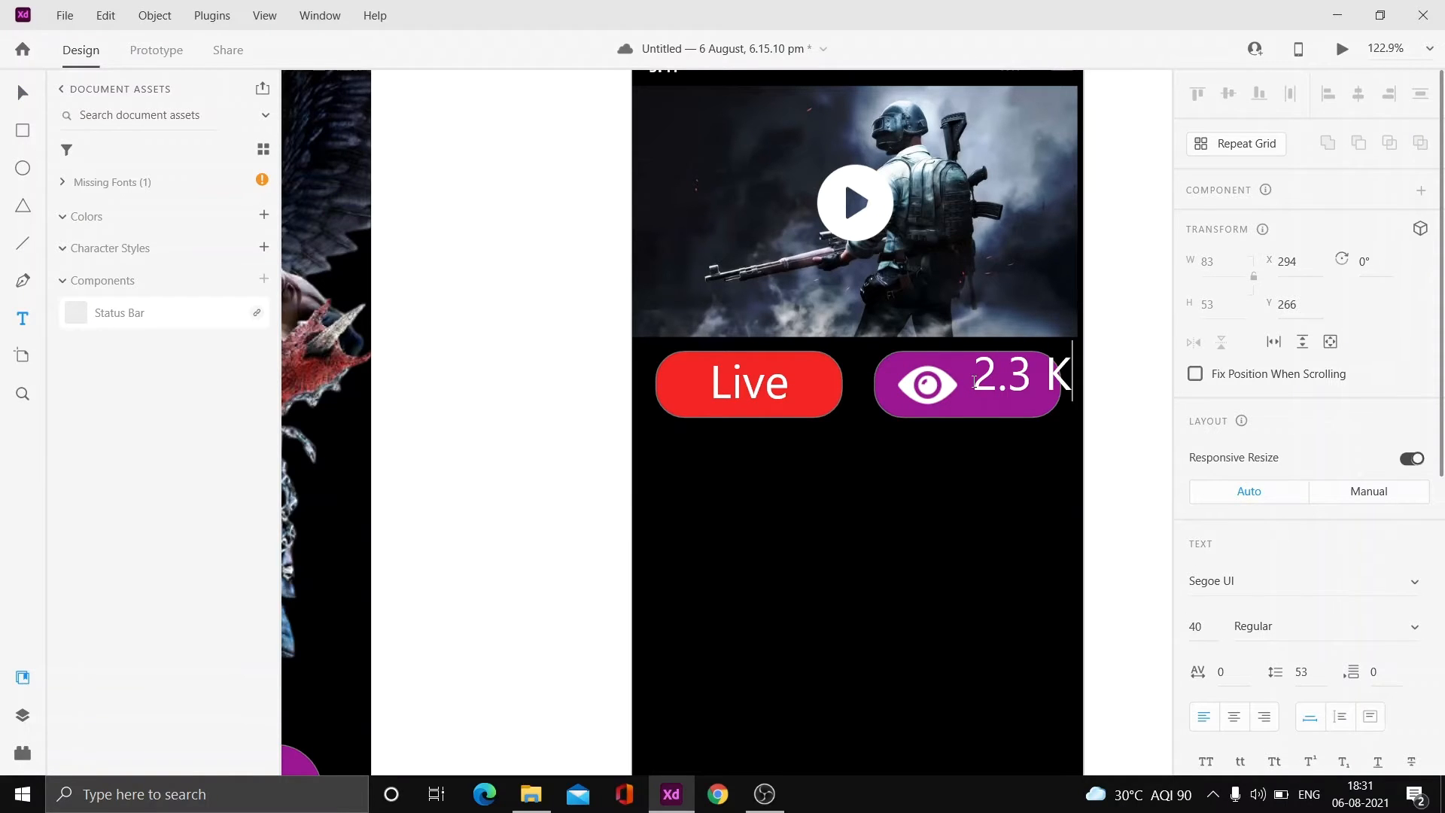
pyautogui.click(1029, 398)
pyautogui.moveTo(1039, 367); pyautogui.dragTo(1020, 376)
pyautogui.moveTo(949, 379); pyautogui.dragTo(1003, 383)
pyautogui.click(1124, 473)
pyautogui.hotkey('ctrl', '0')
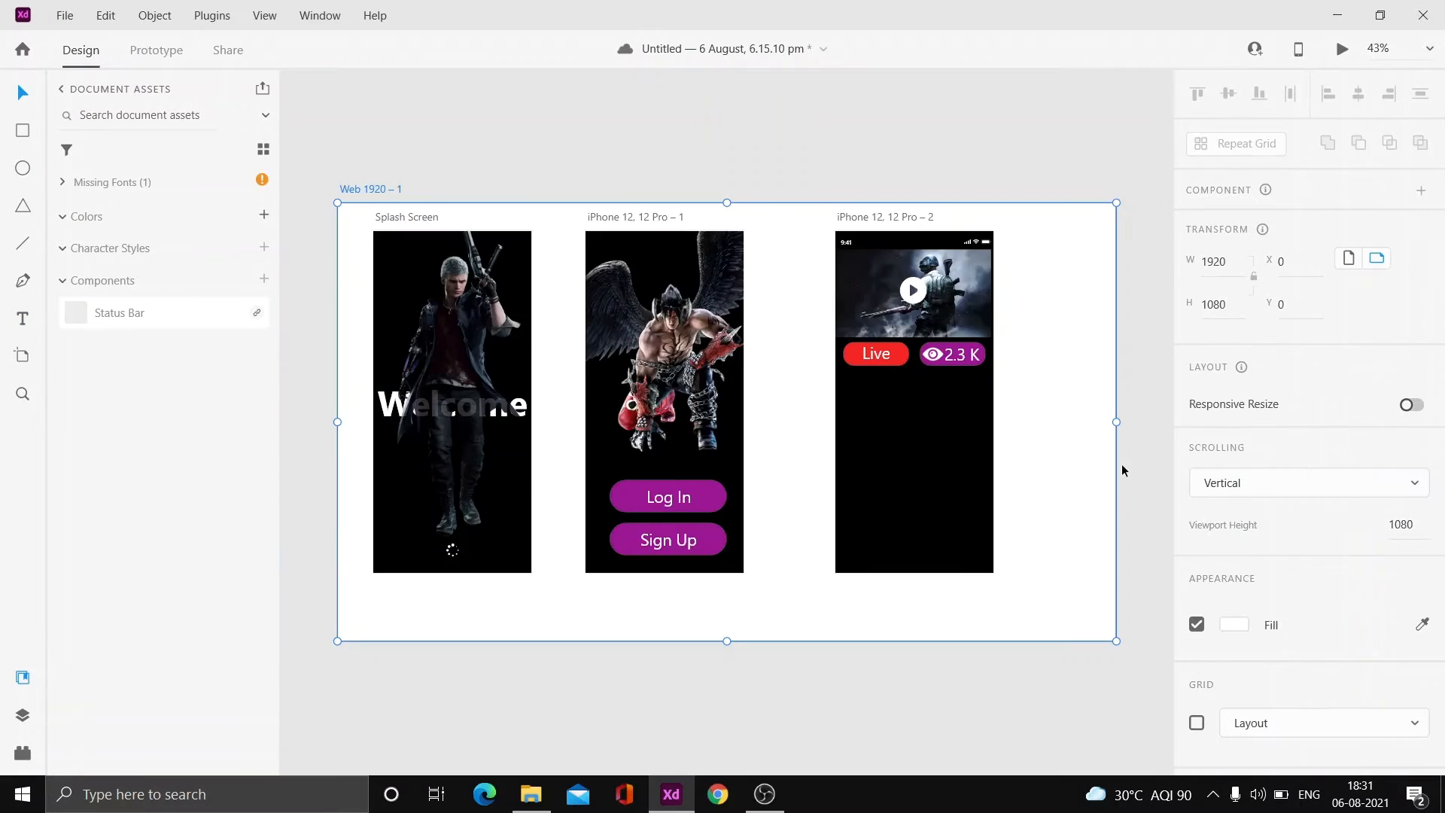
# Add the text "BGMI Championship" at size 40 below the Live and view-count buttons.
pyautogui.scroll(5, 917, 387)
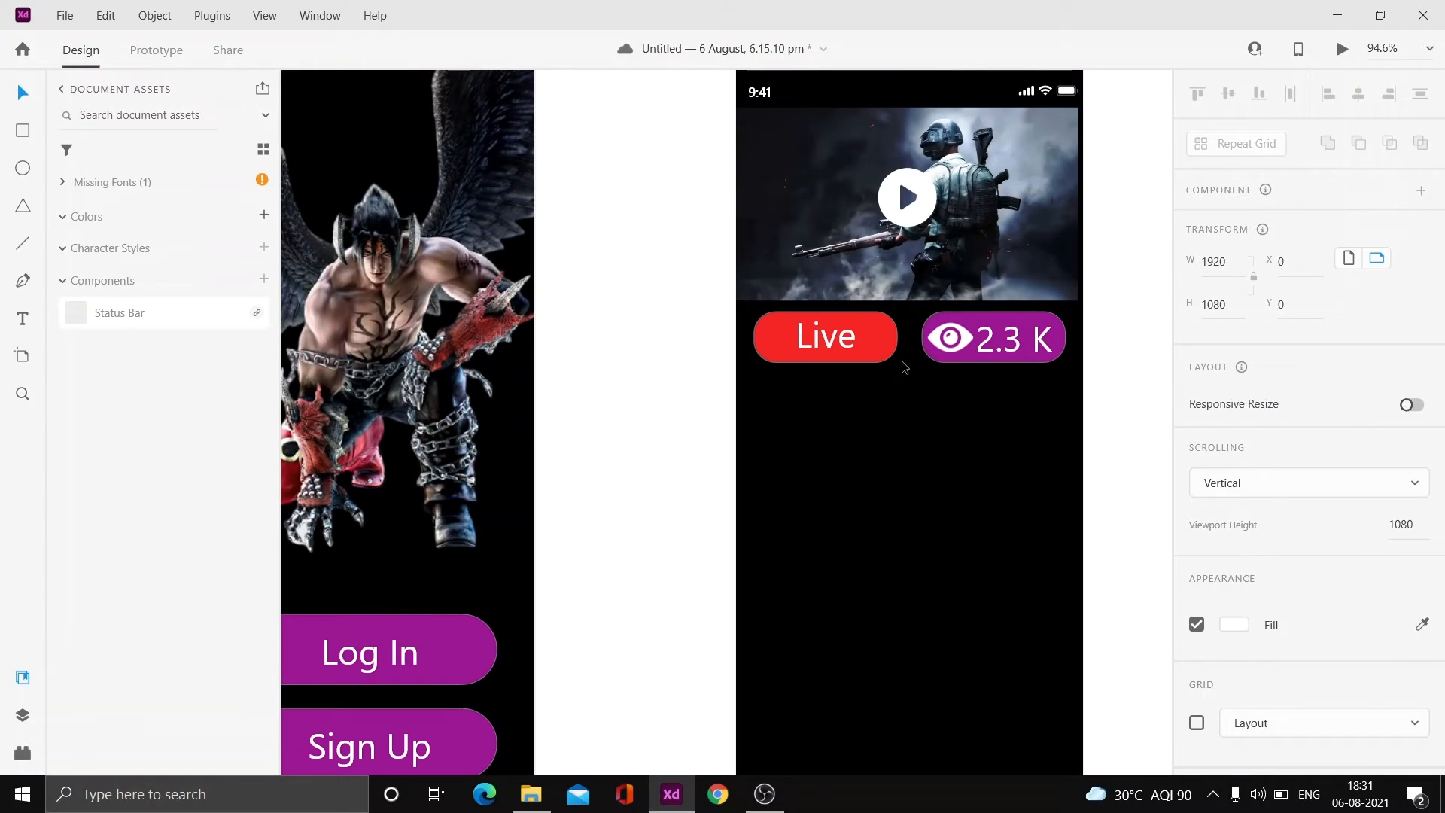
pyautogui.click(828, 339)
pyautogui.click(26, 319)
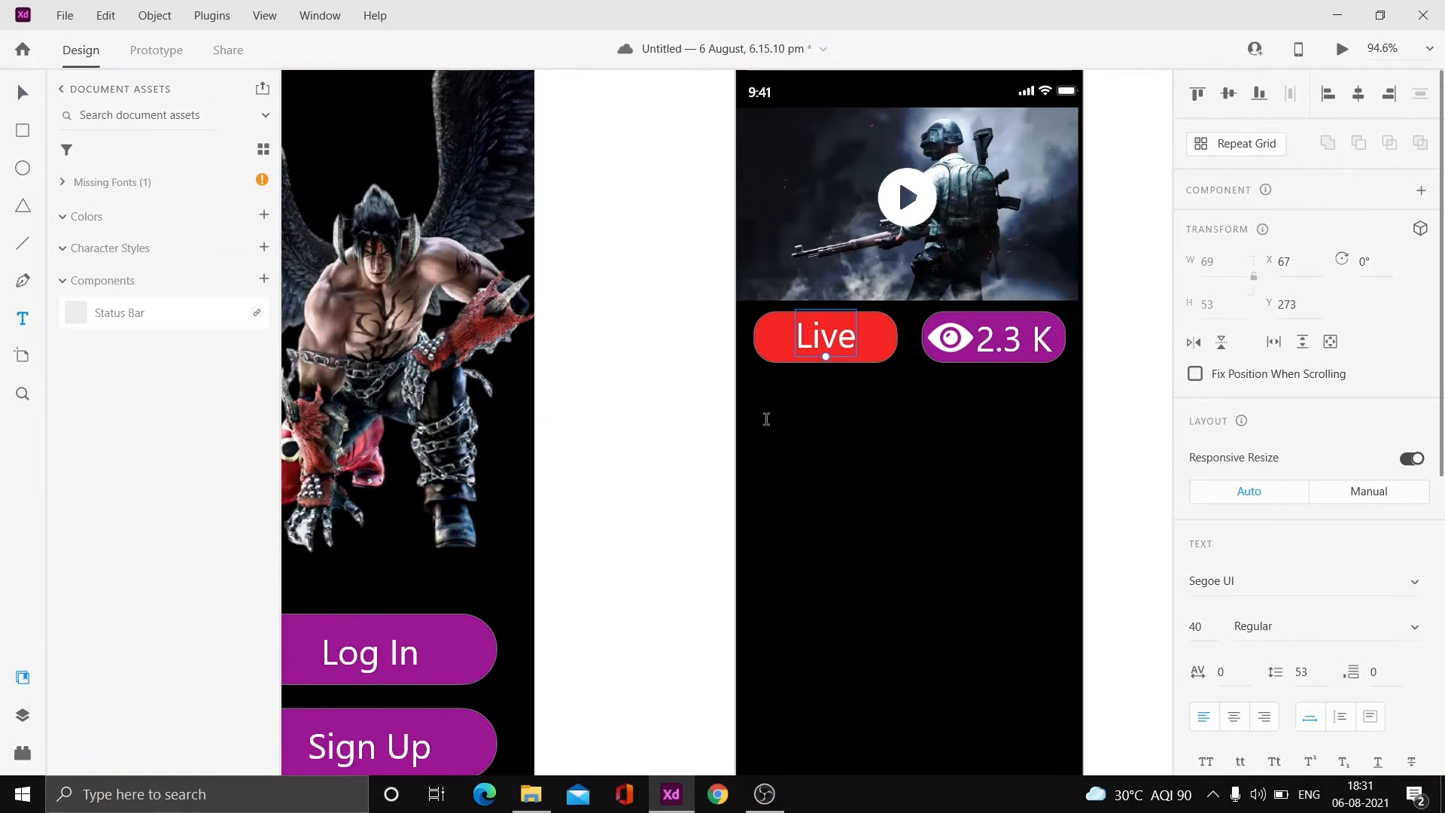
pyautogui.click(763, 382)
pyautogui.write('BGMI ChampionS')
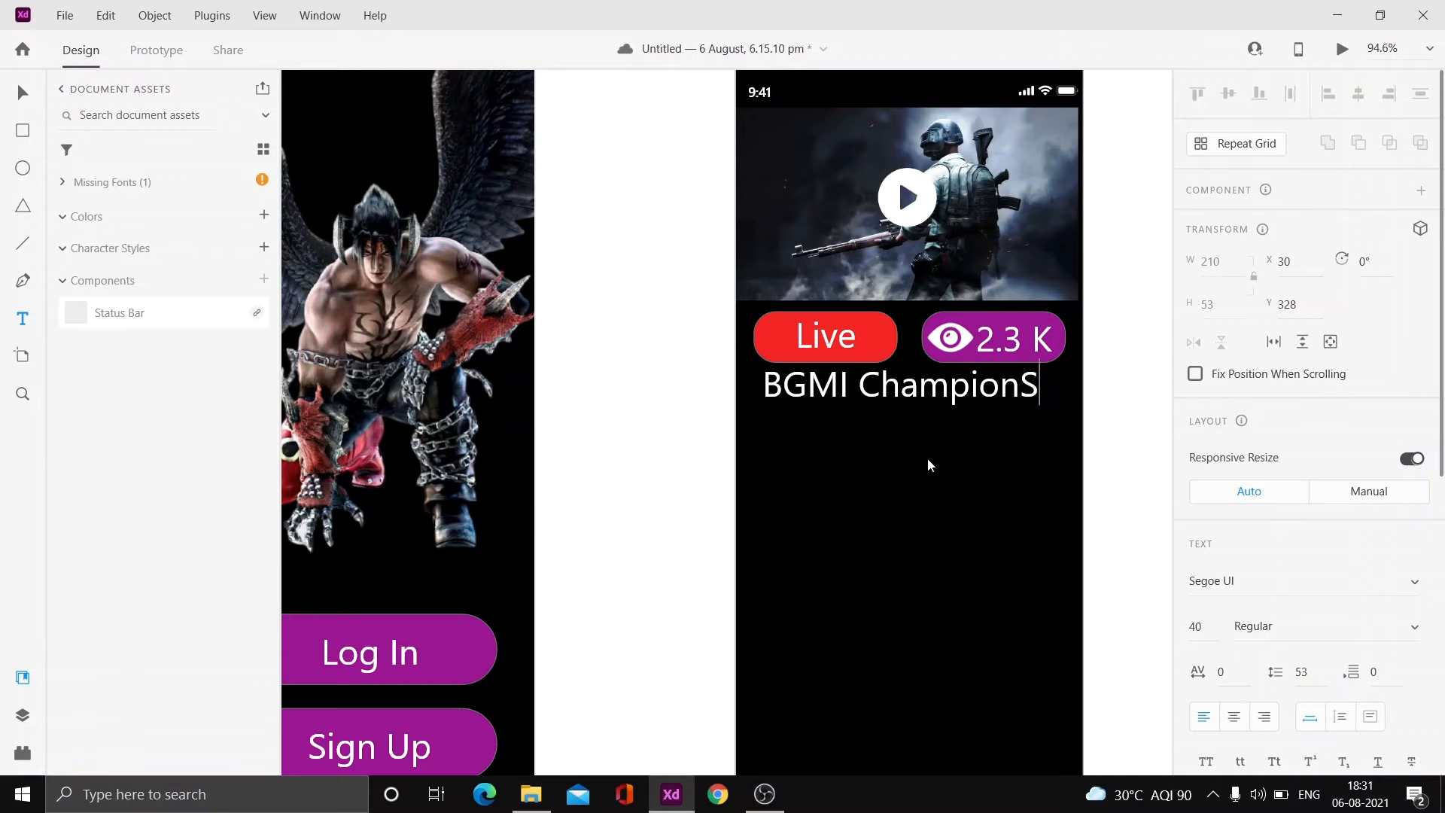
pyautogui.press('BackSpace')
pyautogui.write('ship')
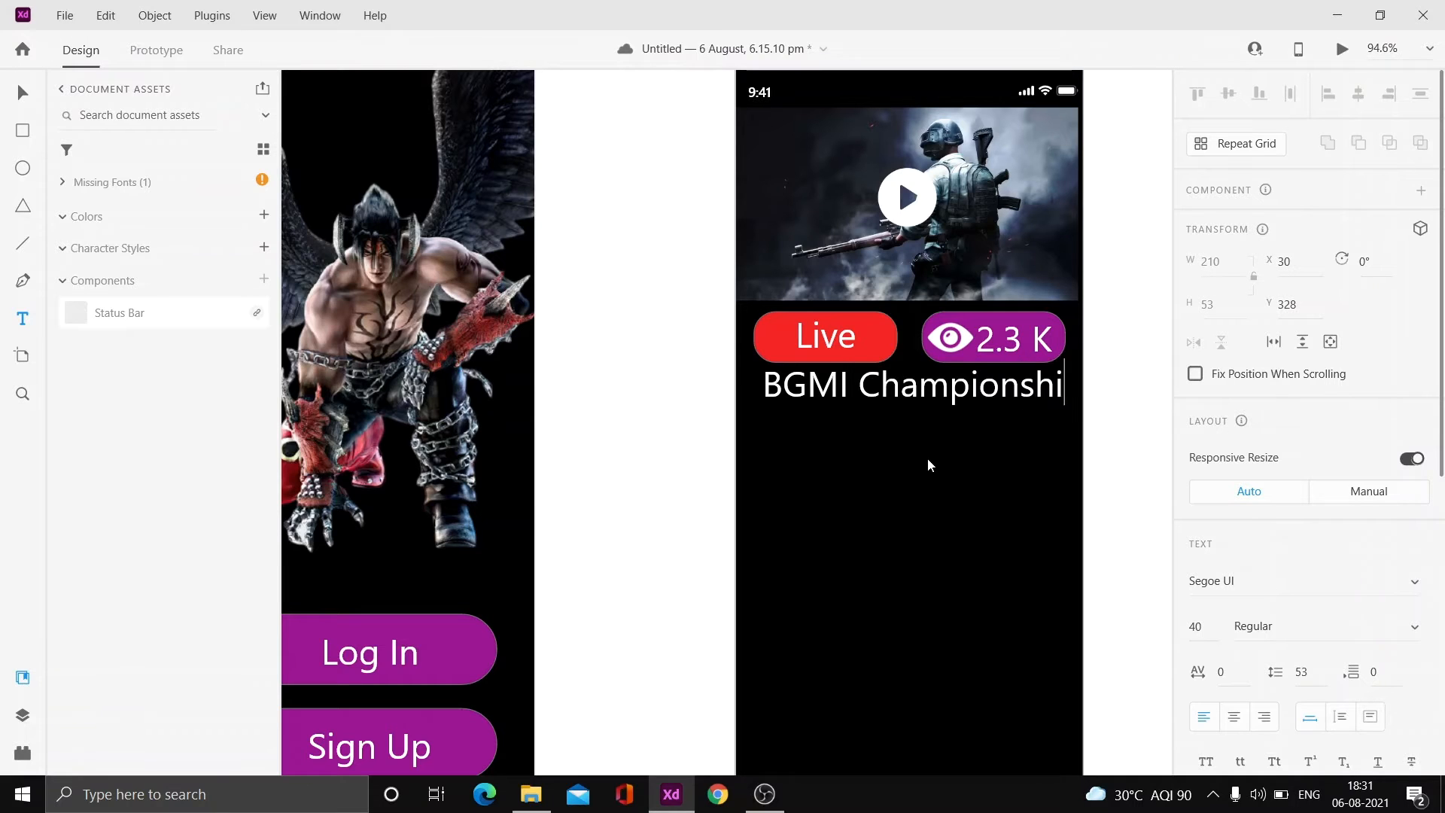
# Make the "BGMI Championship" title bold and centre it horizontally on the artboard at a Y of about 350.
pyautogui.click(1413, 627)
pyautogui.click(1265, 625)
pyautogui.press('Escape')
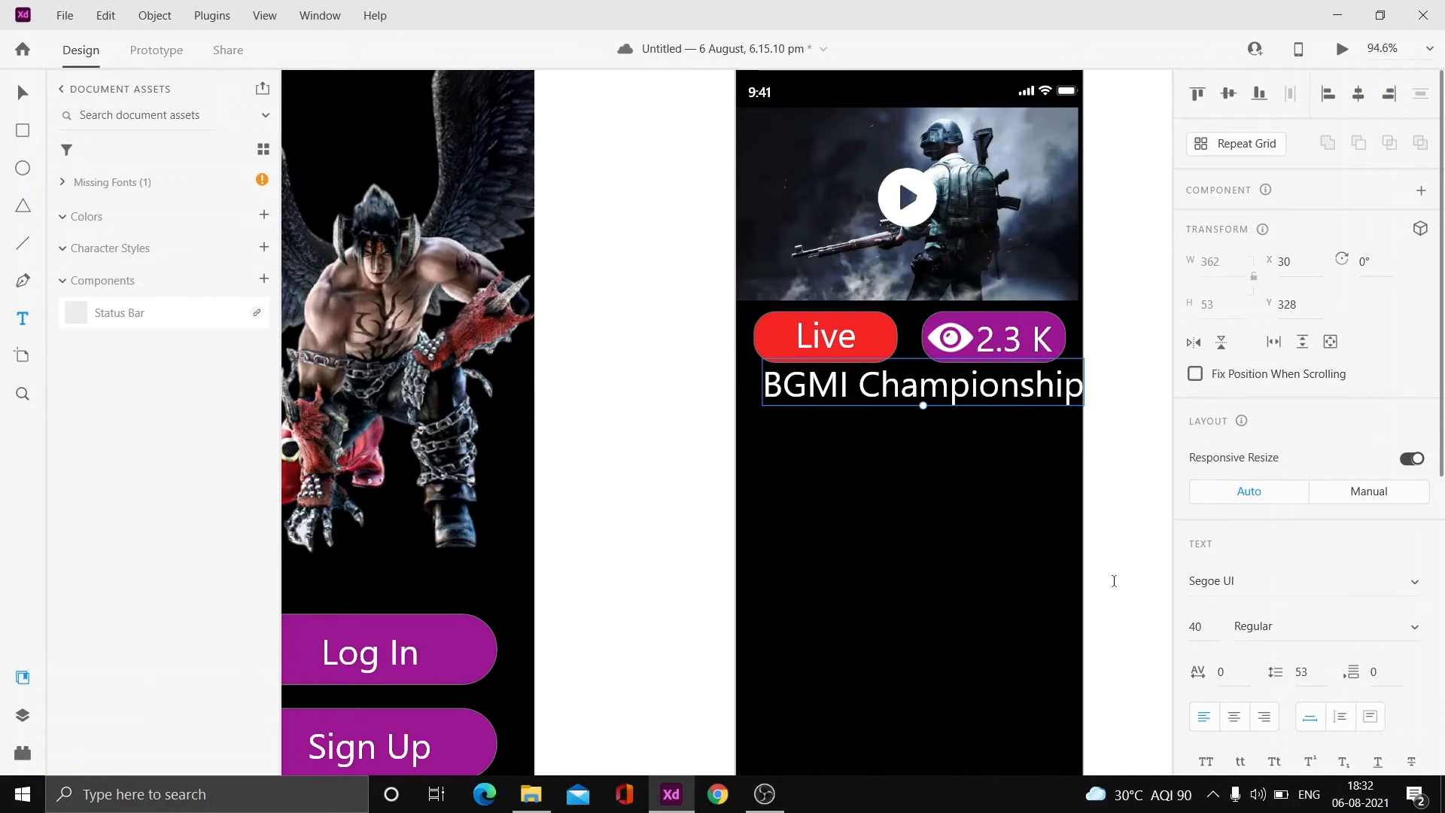
pyautogui.click(1405, 632)
pyautogui.click(1325, 623)
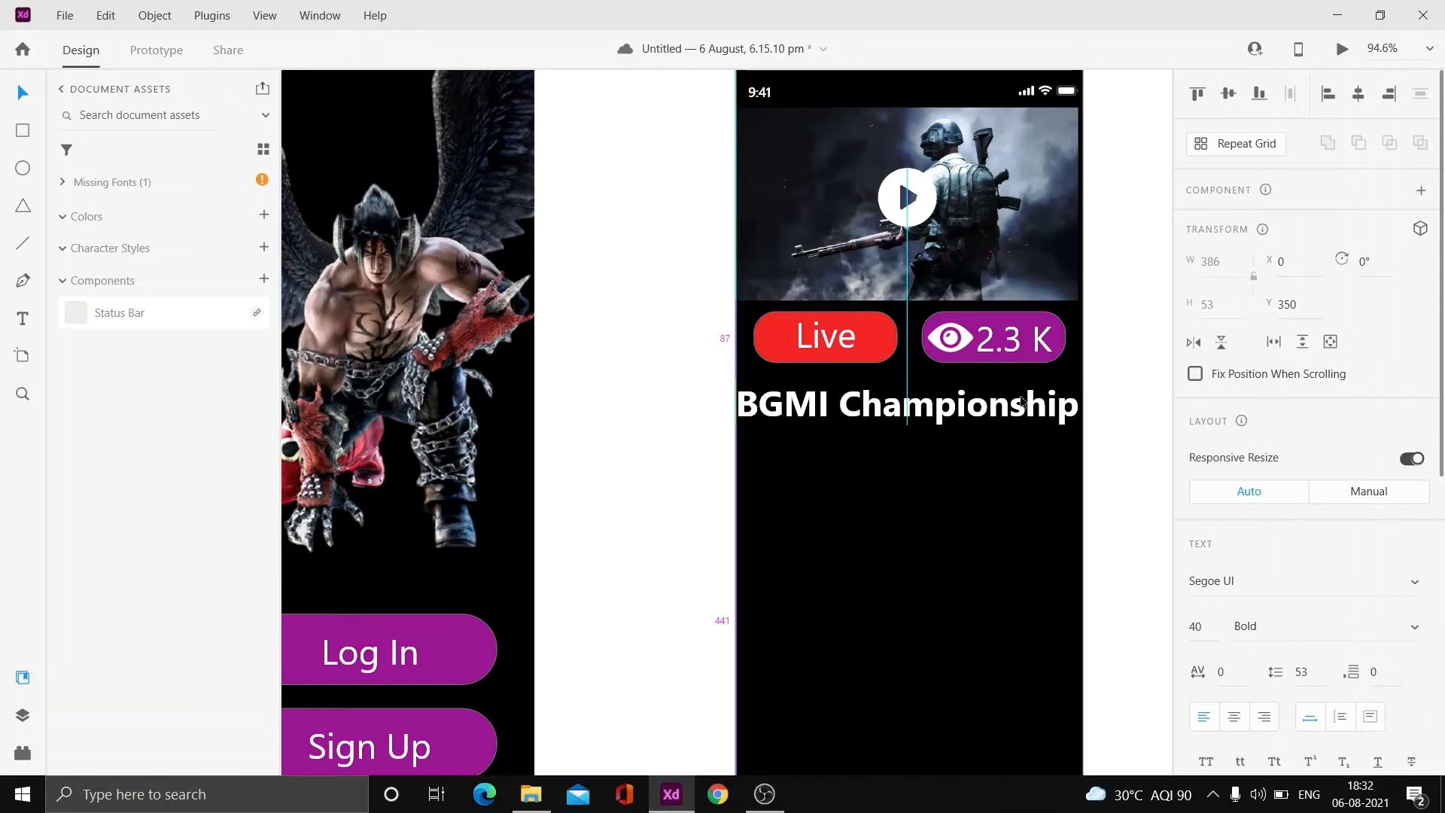
pyautogui.click(1110, 474)
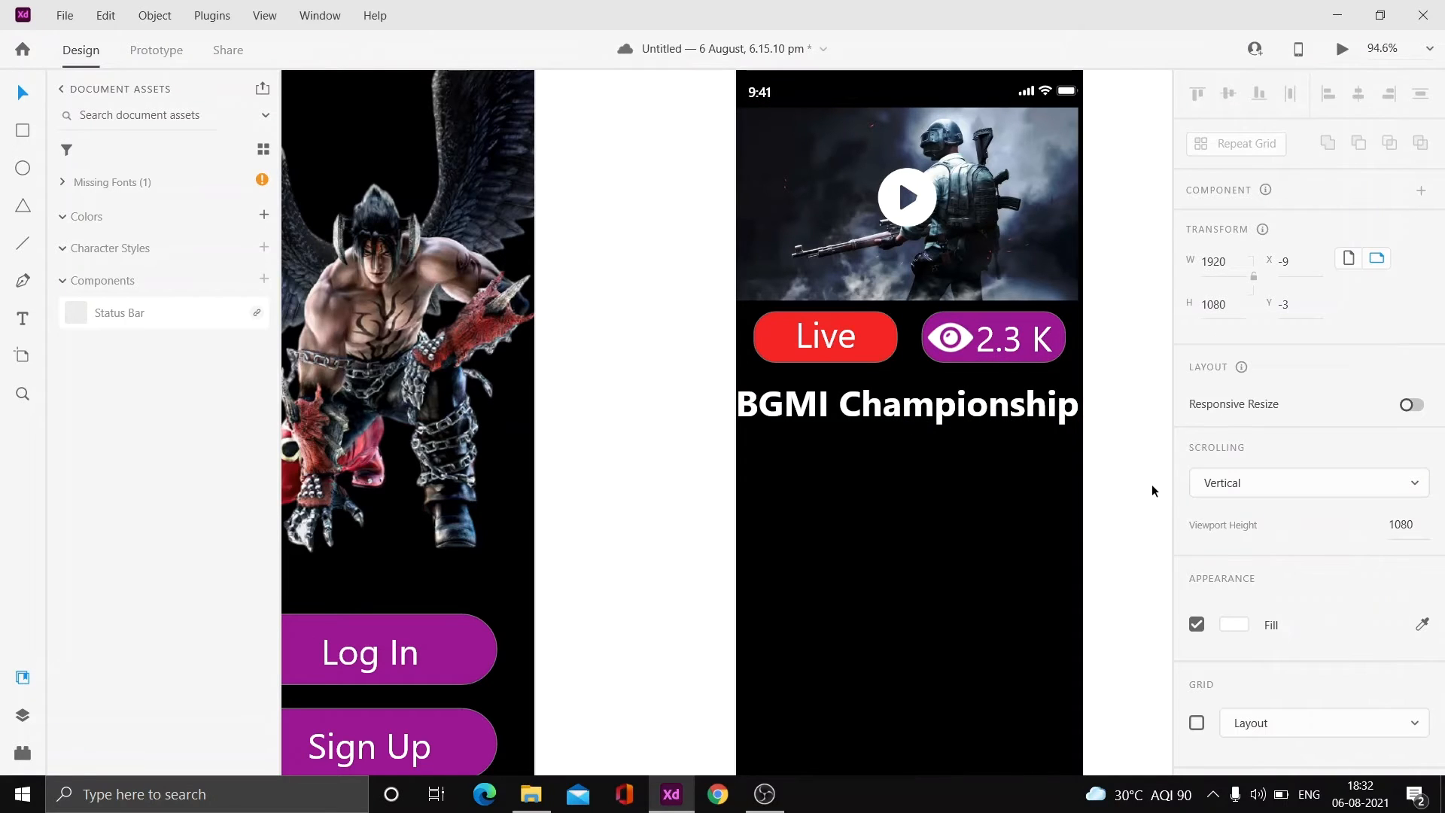
# Nudge the eye icon inside its purple button and duplicate that button twice to form a row below the title.
pyautogui.click(1029, 334)
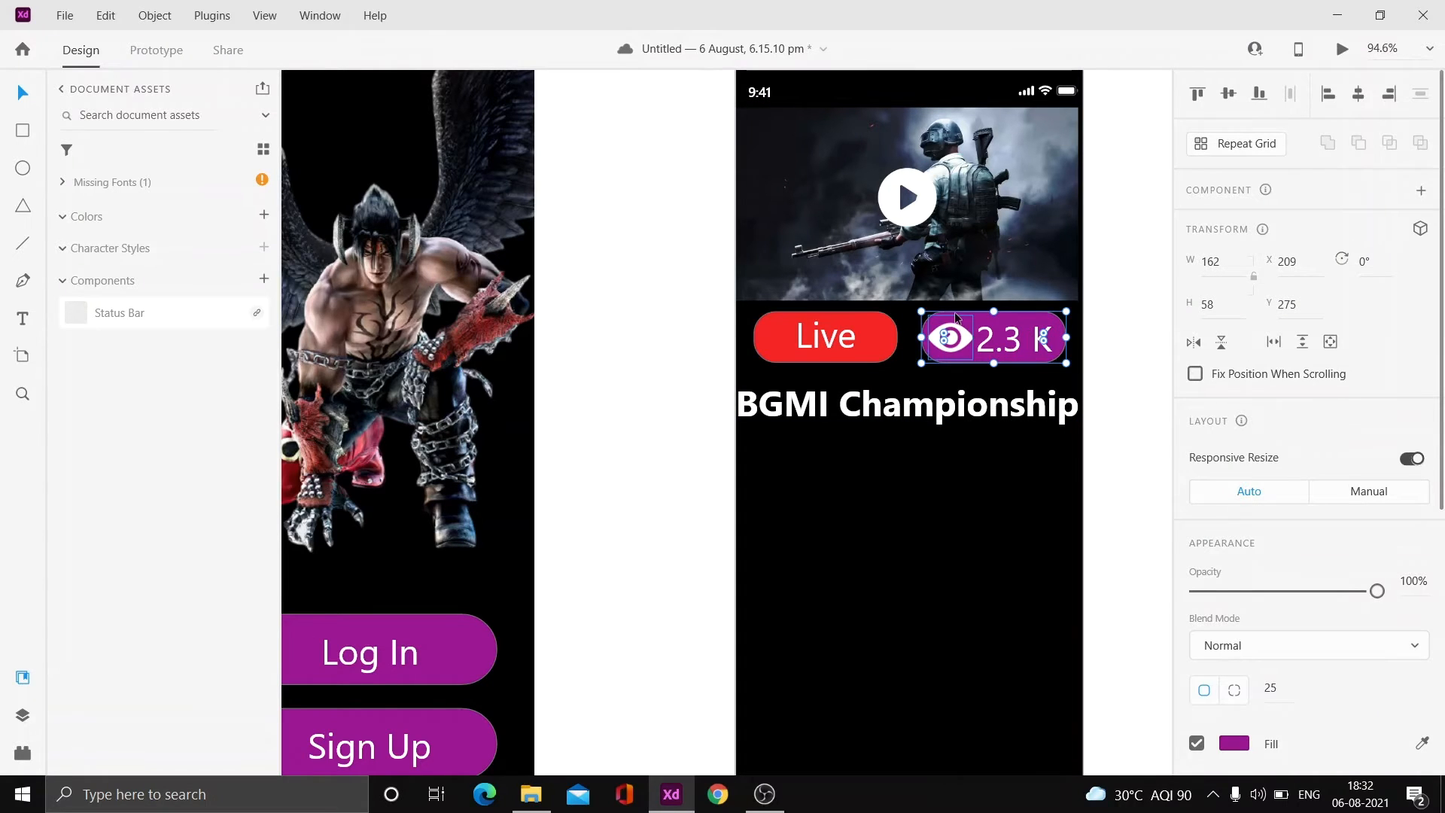
pyautogui.doubleClick(934, 354)
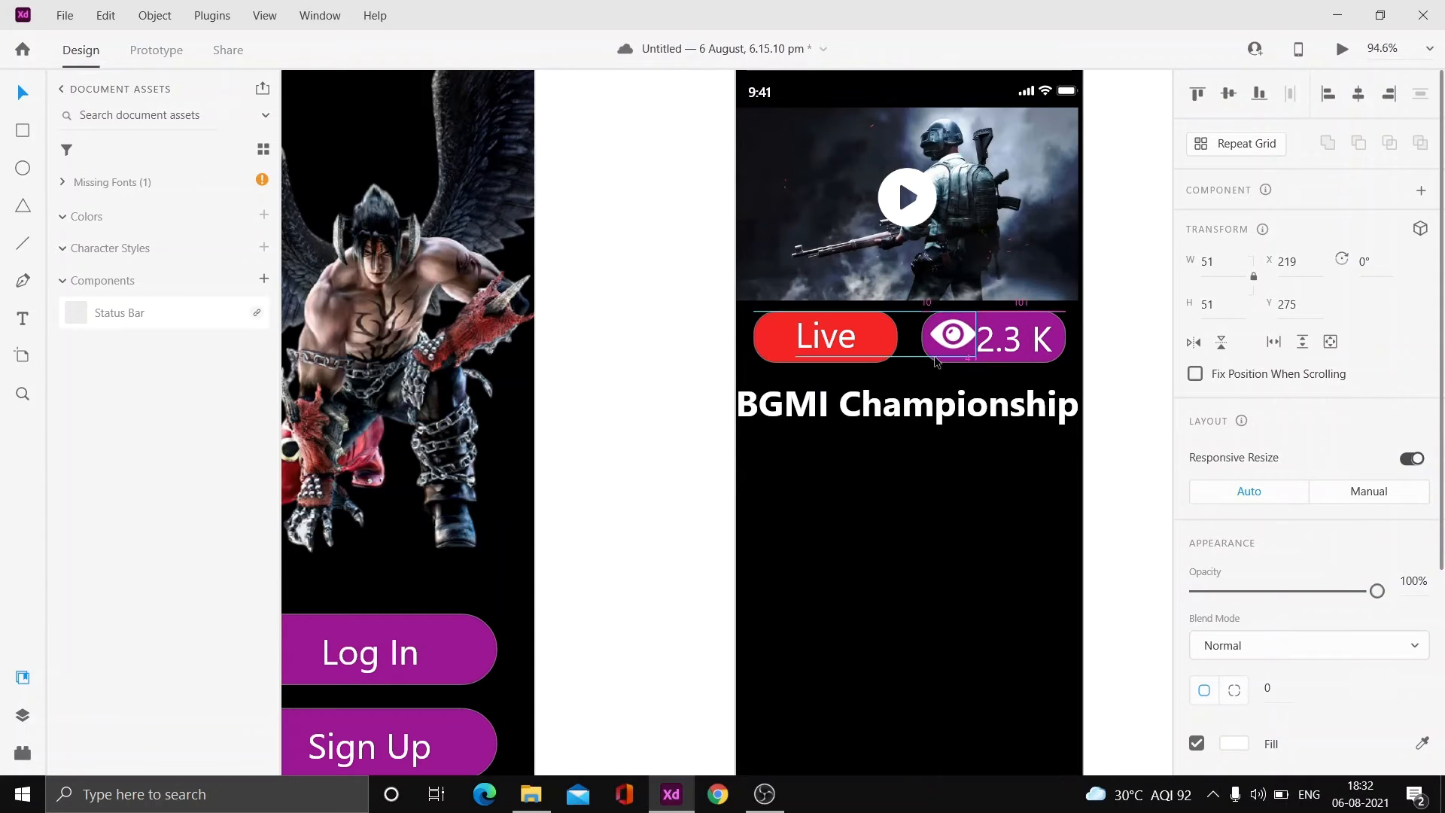
pyautogui.moveTo(1057, 350); pyautogui.dragTo(891, 479)
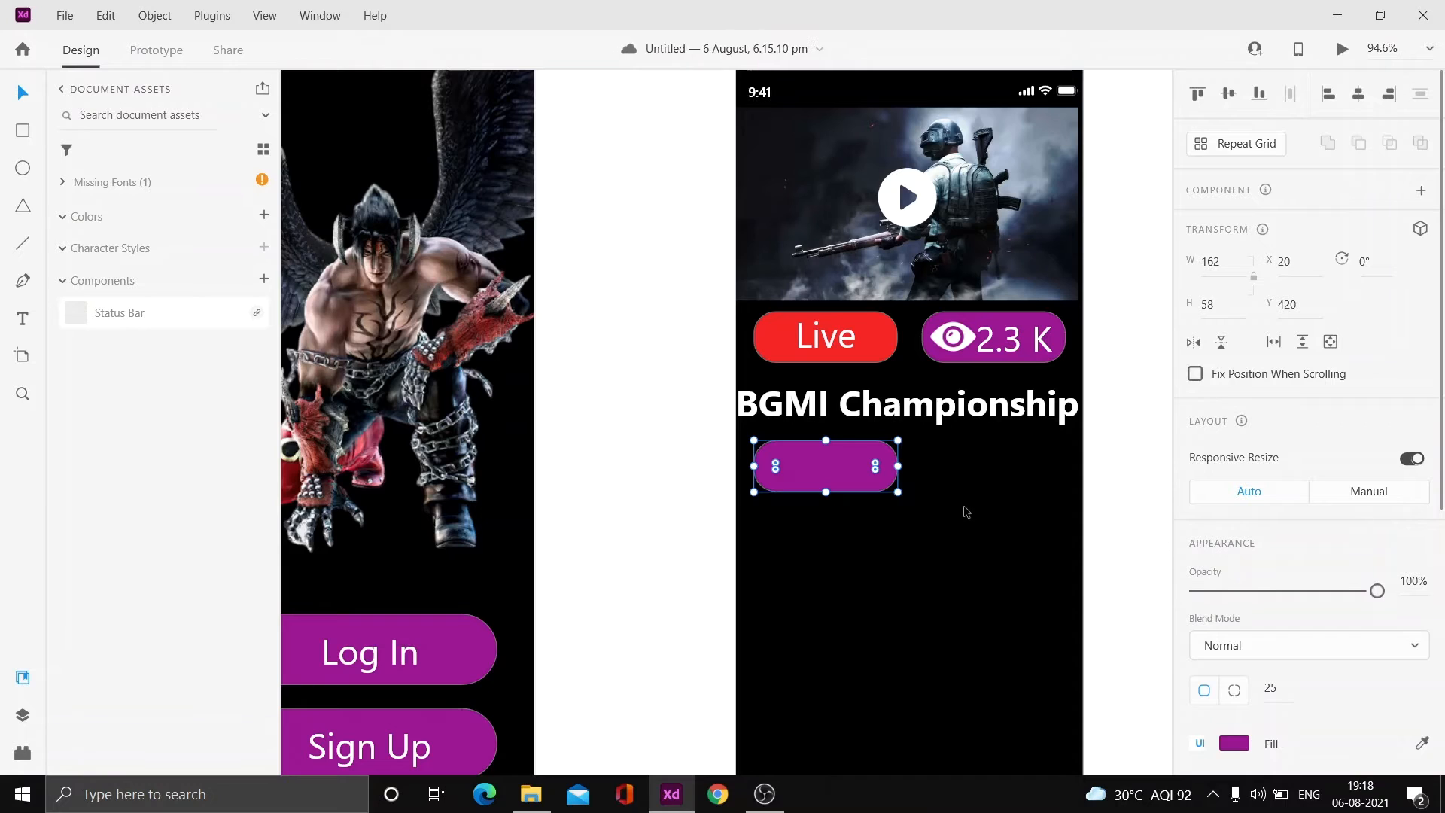
pyautogui.moveTo(821, 465); pyautogui.dragTo(1002, 467)
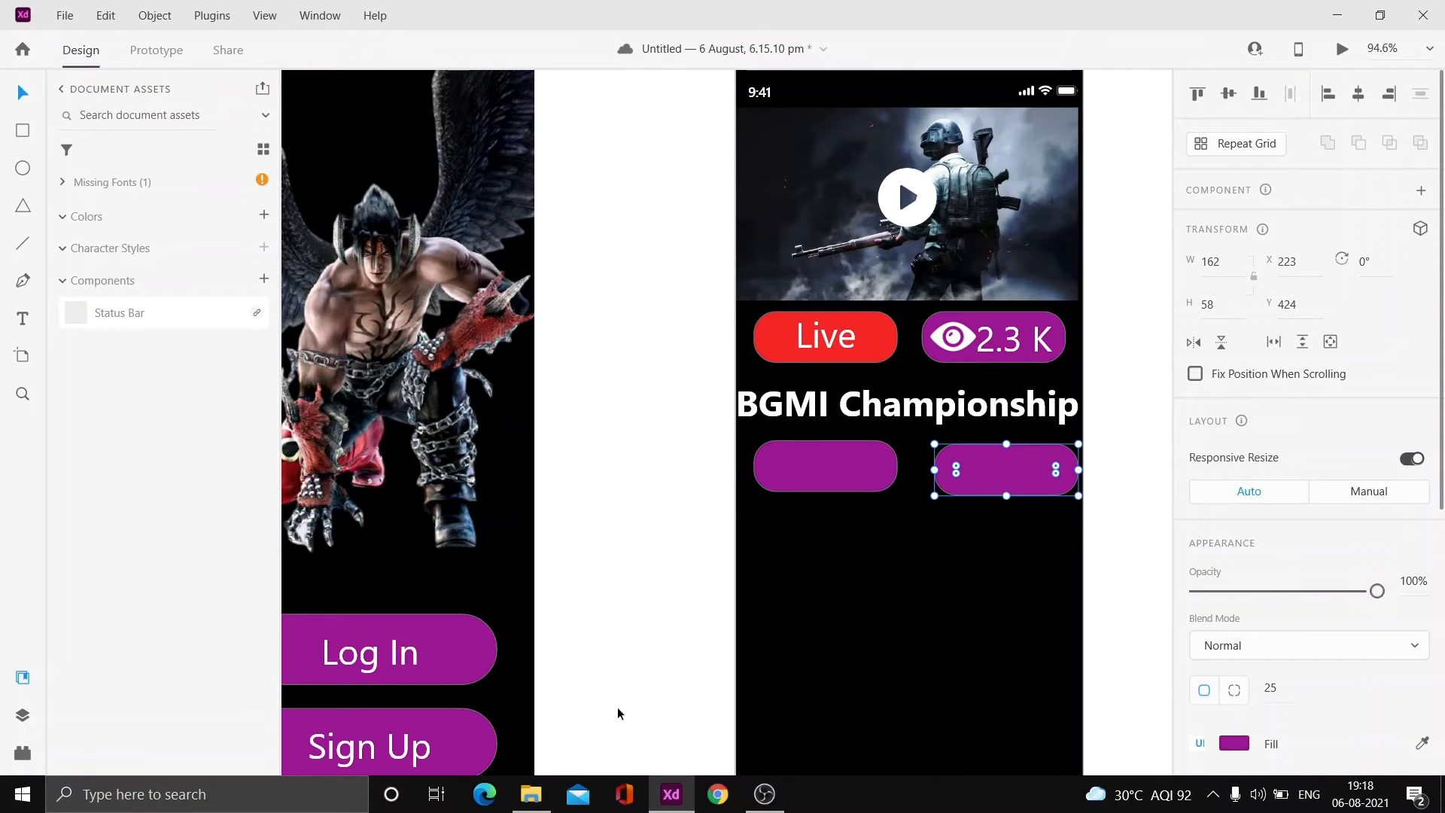
# Import the like heart icon and place it in the left part of the first empty purple button.
pyautogui.moveTo(531, 794)
pyautogui.click(527, 696)
pyautogui.moveTo(674, 143); pyautogui.dragTo(794, 464)
pyautogui.click(811, 472)
pyautogui.click(824, 469)
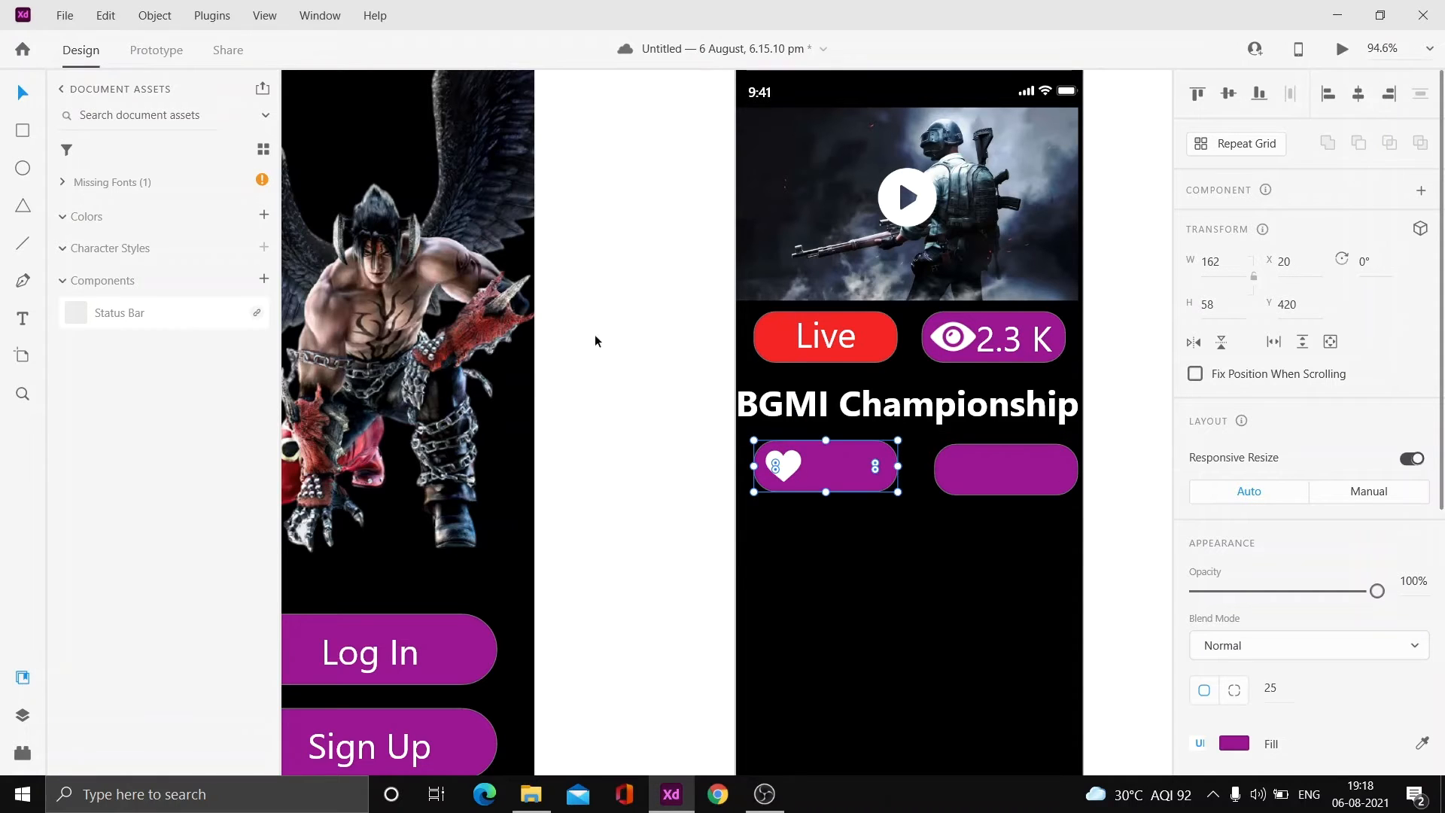
# Add the label "Like" at size 40 in Regular weight beside the heart icon inside the purple button.
pyautogui.click(21, 327)
pyautogui.click(834, 469)
pyautogui.write('Like')
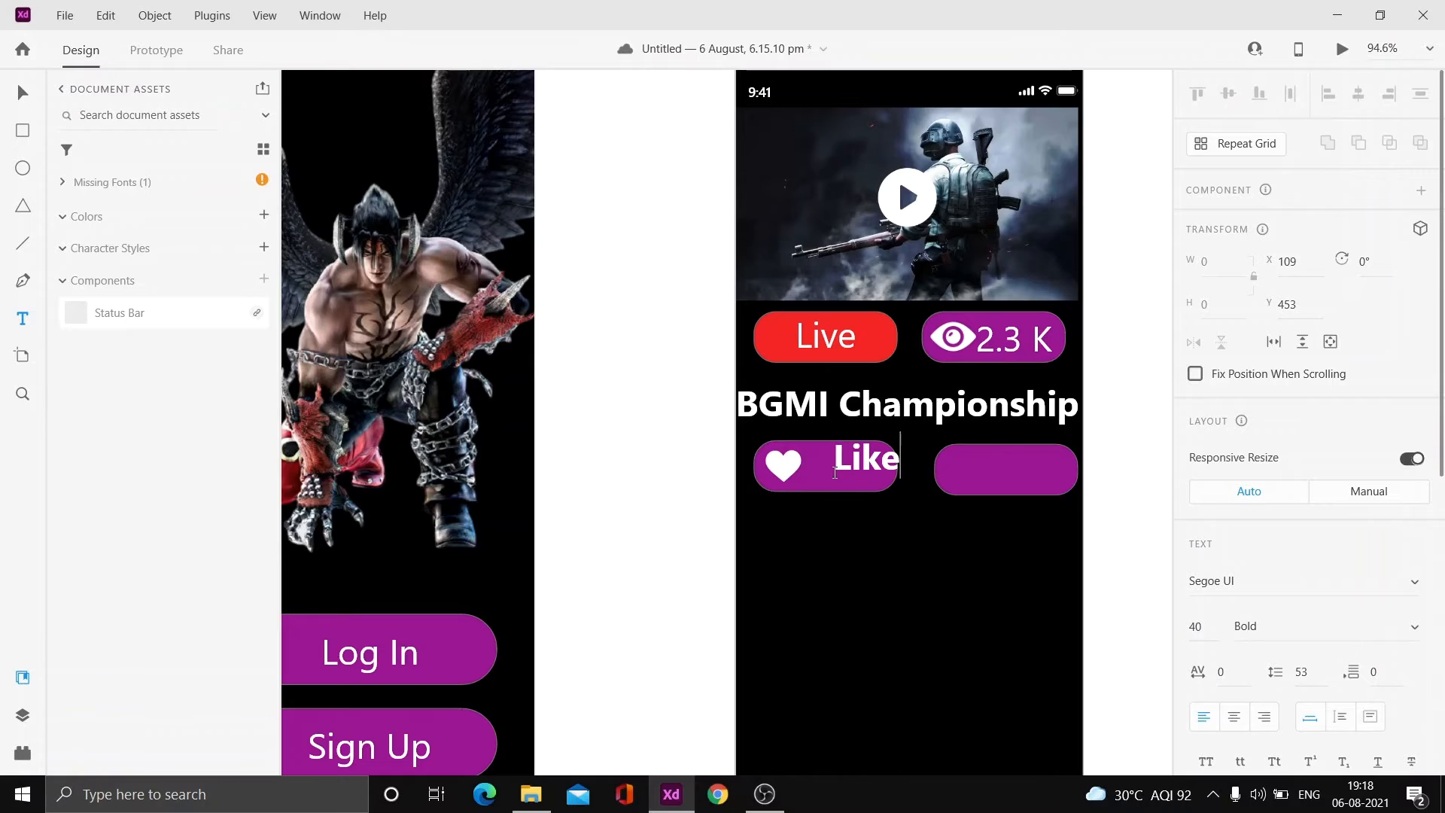
pyautogui.press('Escape')
pyautogui.moveTo(877, 462); pyautogui.dragTo(855, 471)
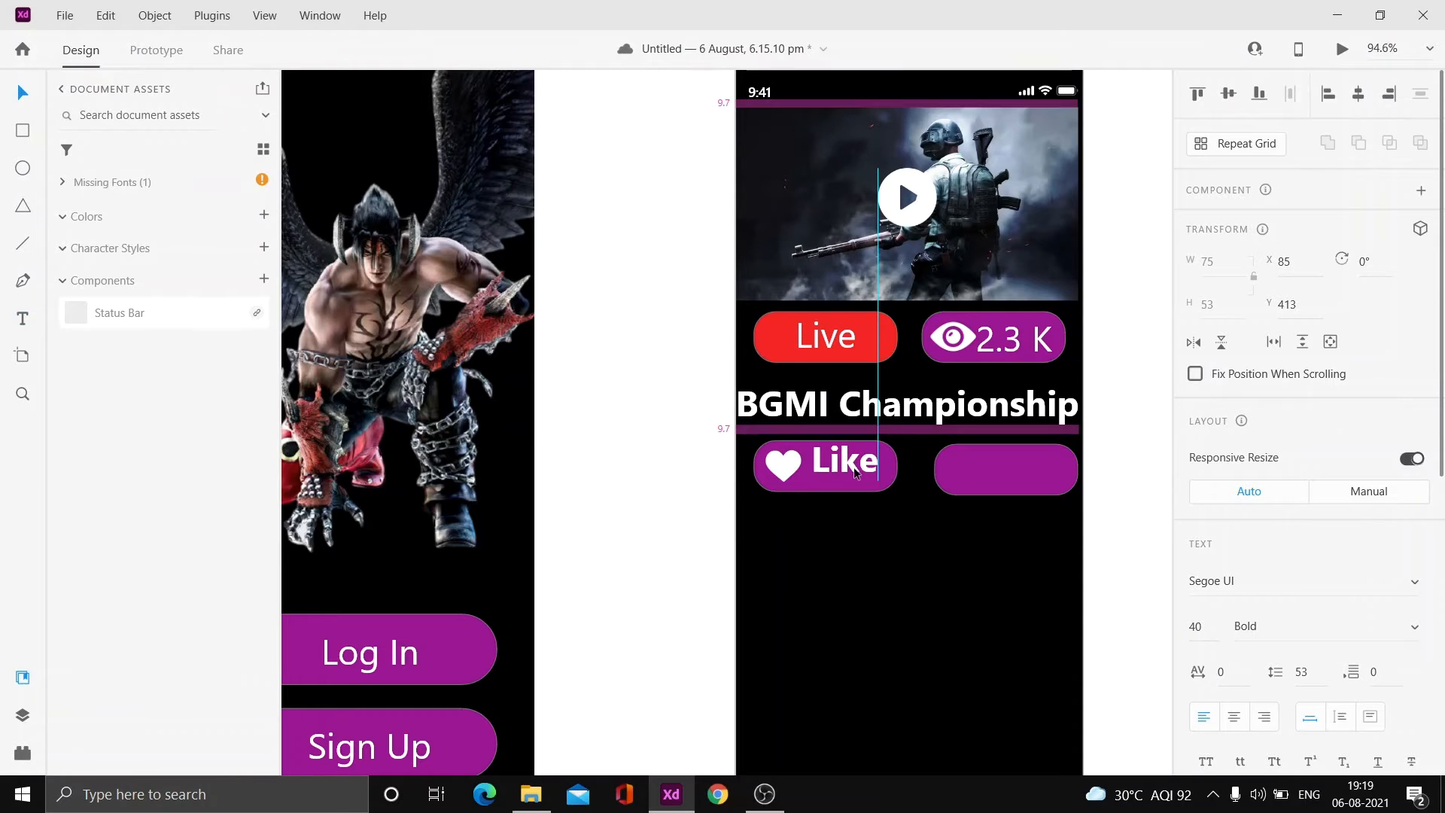
pyautogui.click(1419, 629)
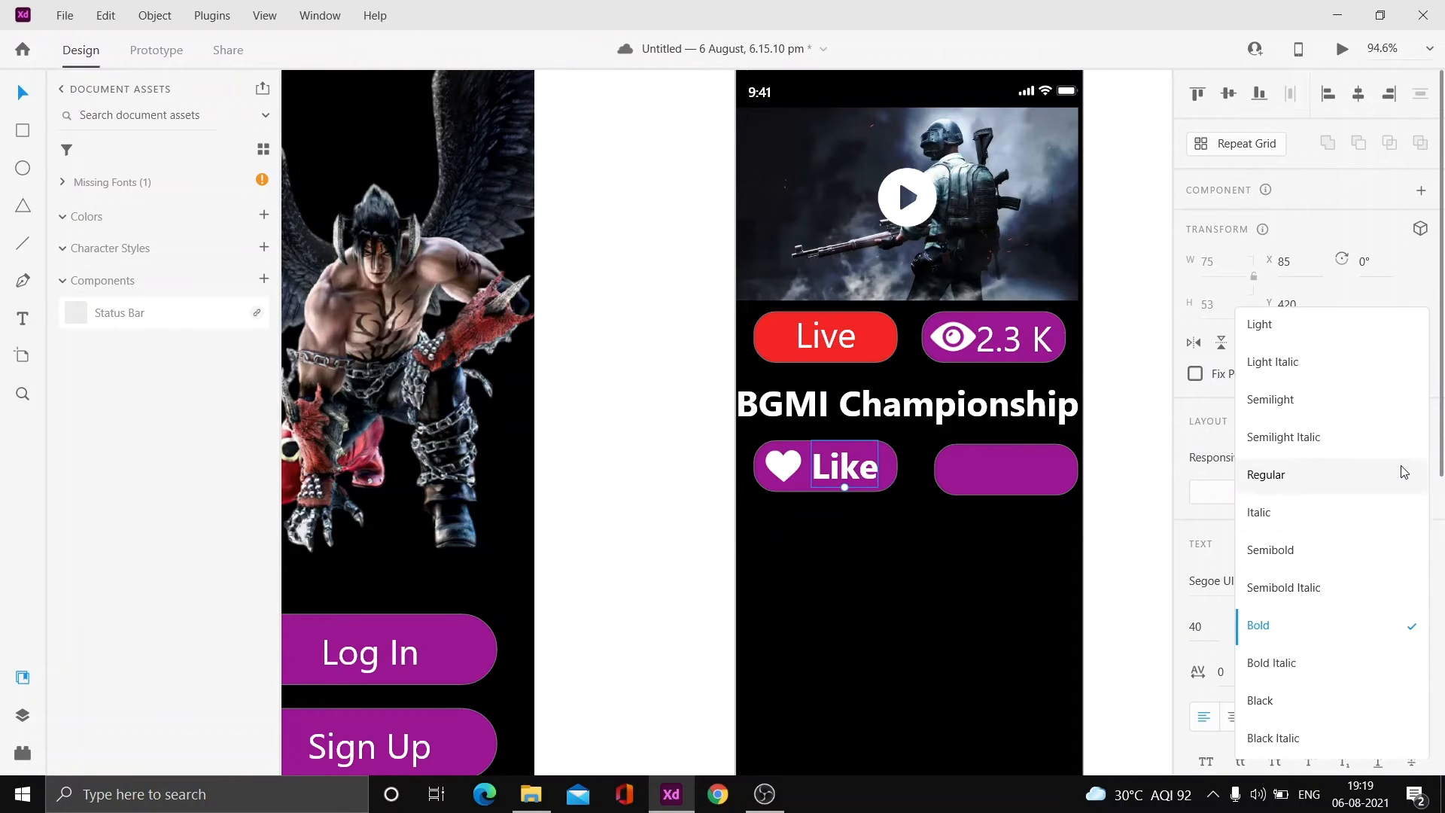
pyautogui.click(1398, 471)
# Copy the "Like" label onto the second purple button, change it to "Share" and fit it inside the button.
pyautogui.keyDown('alt'); pyautogui.moveTo(864, 479); pyautogui.dragTo(1042, 480); pyautogui.keyUp('alt')
pyautogui.doubleClick(1029, 477)
pyautogui.press('BackSpace')
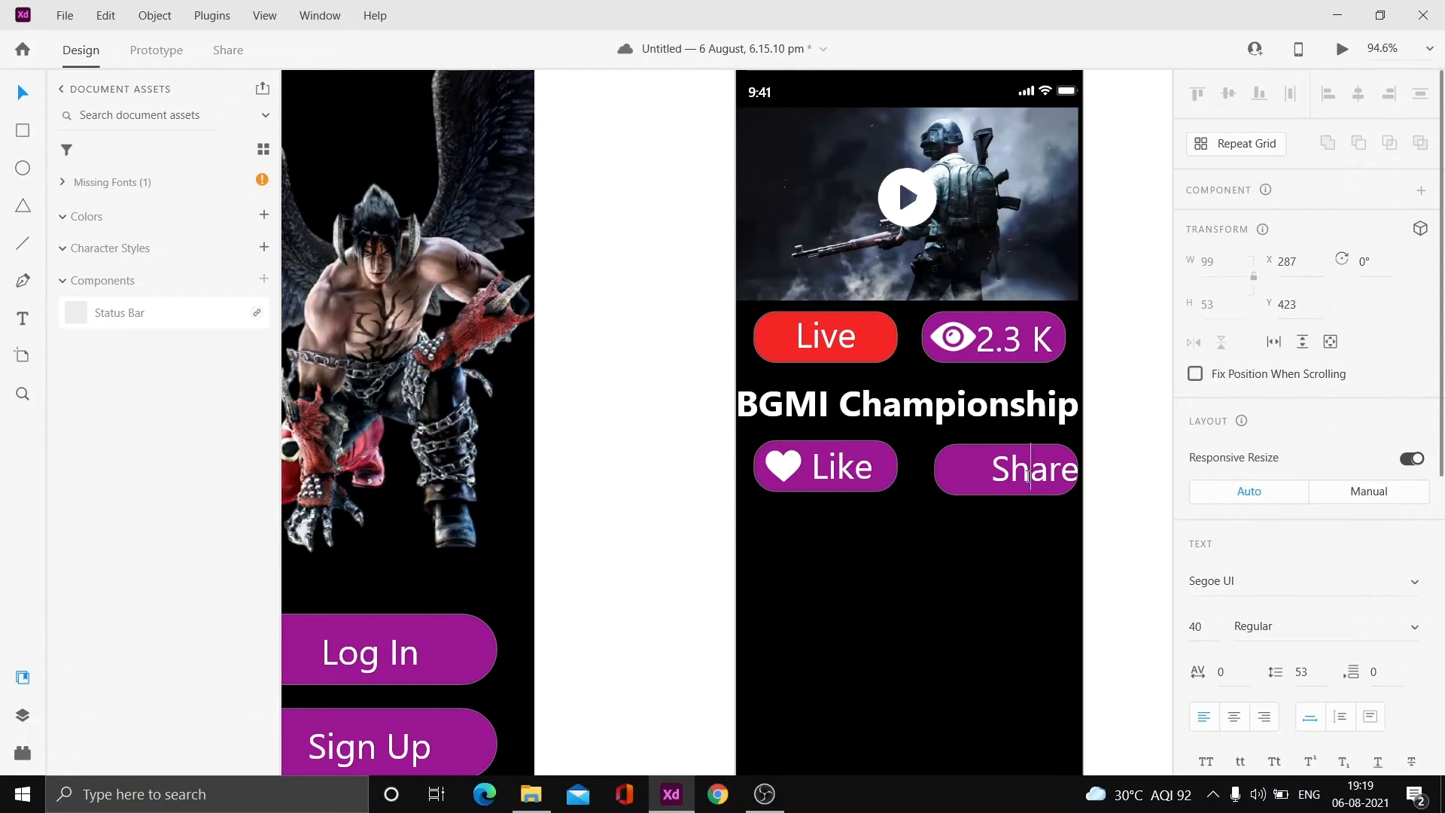
pyautogui.press('Escape')
pyautogui.moveTo(1047, 477); pyautogui.dragTo(1033, 476)
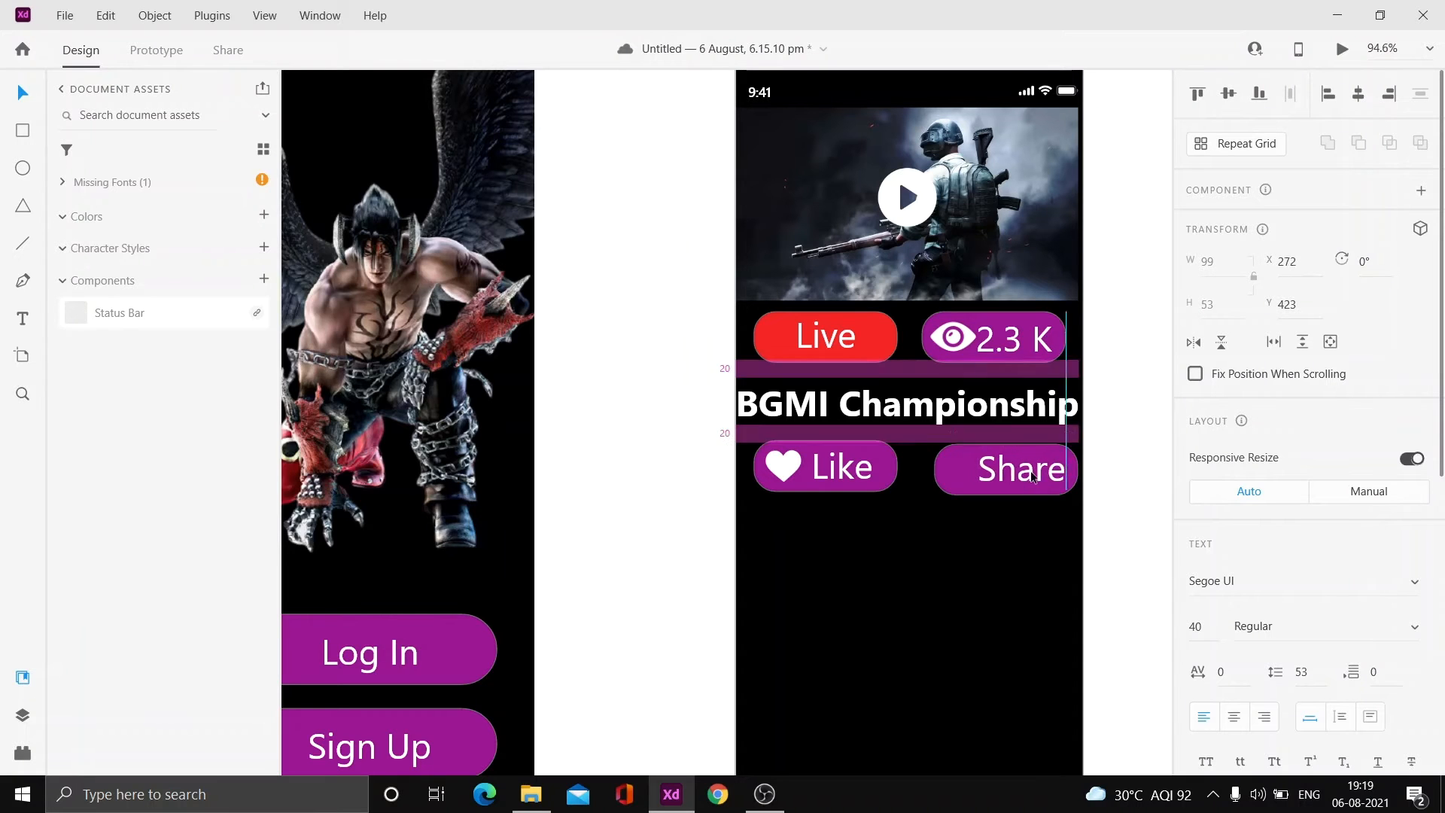
# Import the share (3) icon from the assets folder into the live-stream screen.
pyautogui.click(531, 794)
pyautogui.click(979, 190)
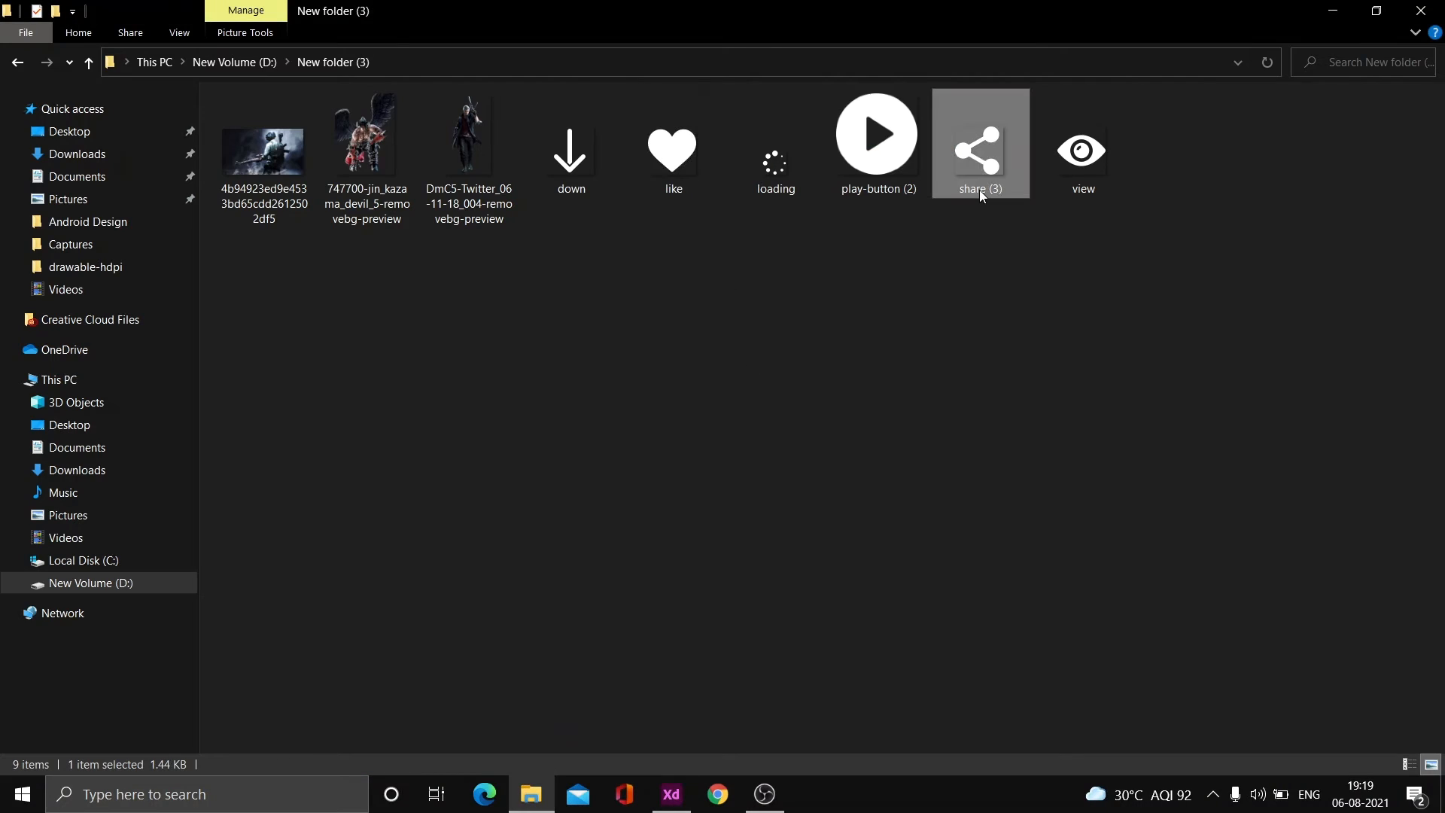
pyautogui.click(672, 795)
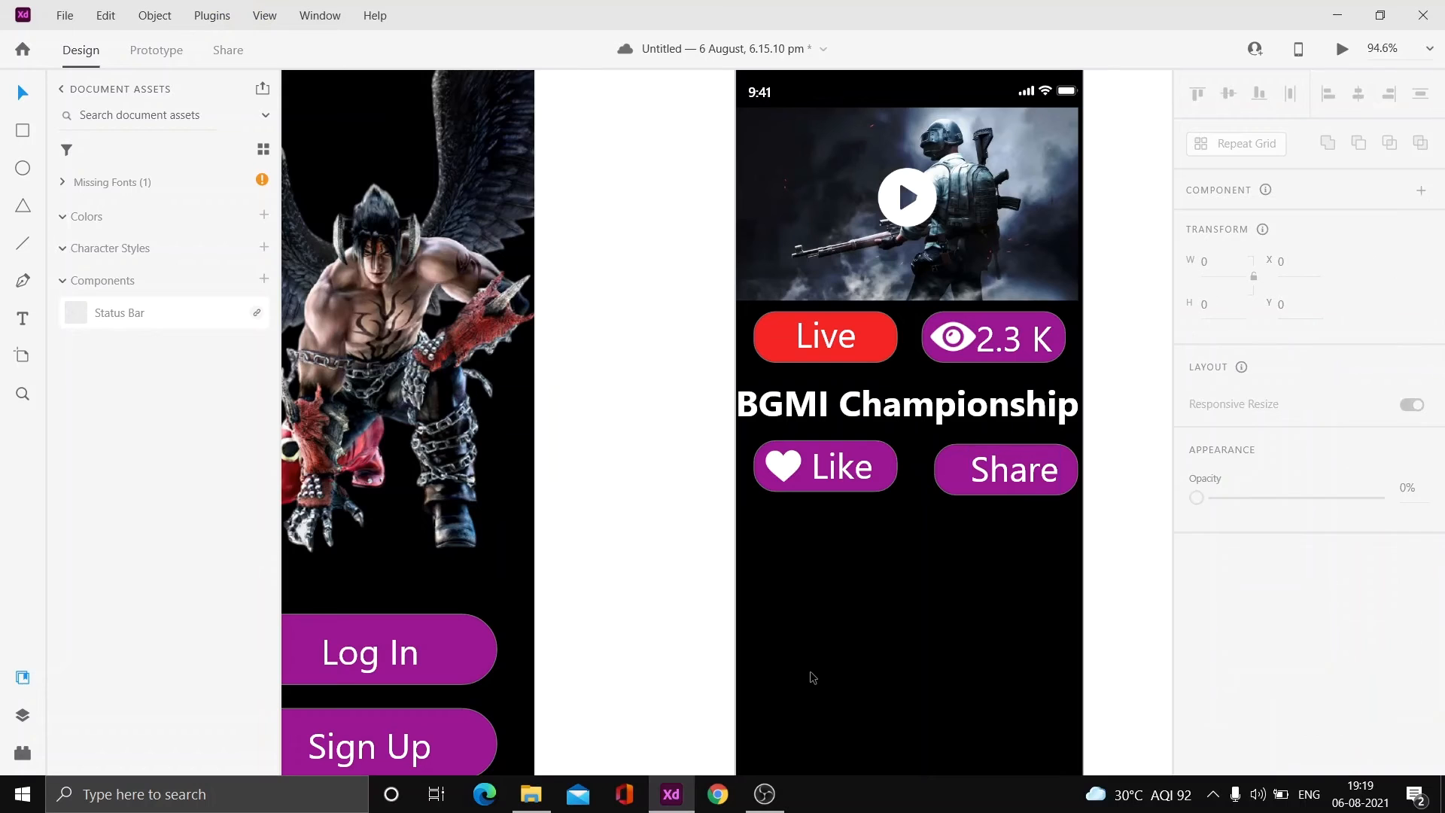
pyautogui.hotkey('ctrl', 'v')
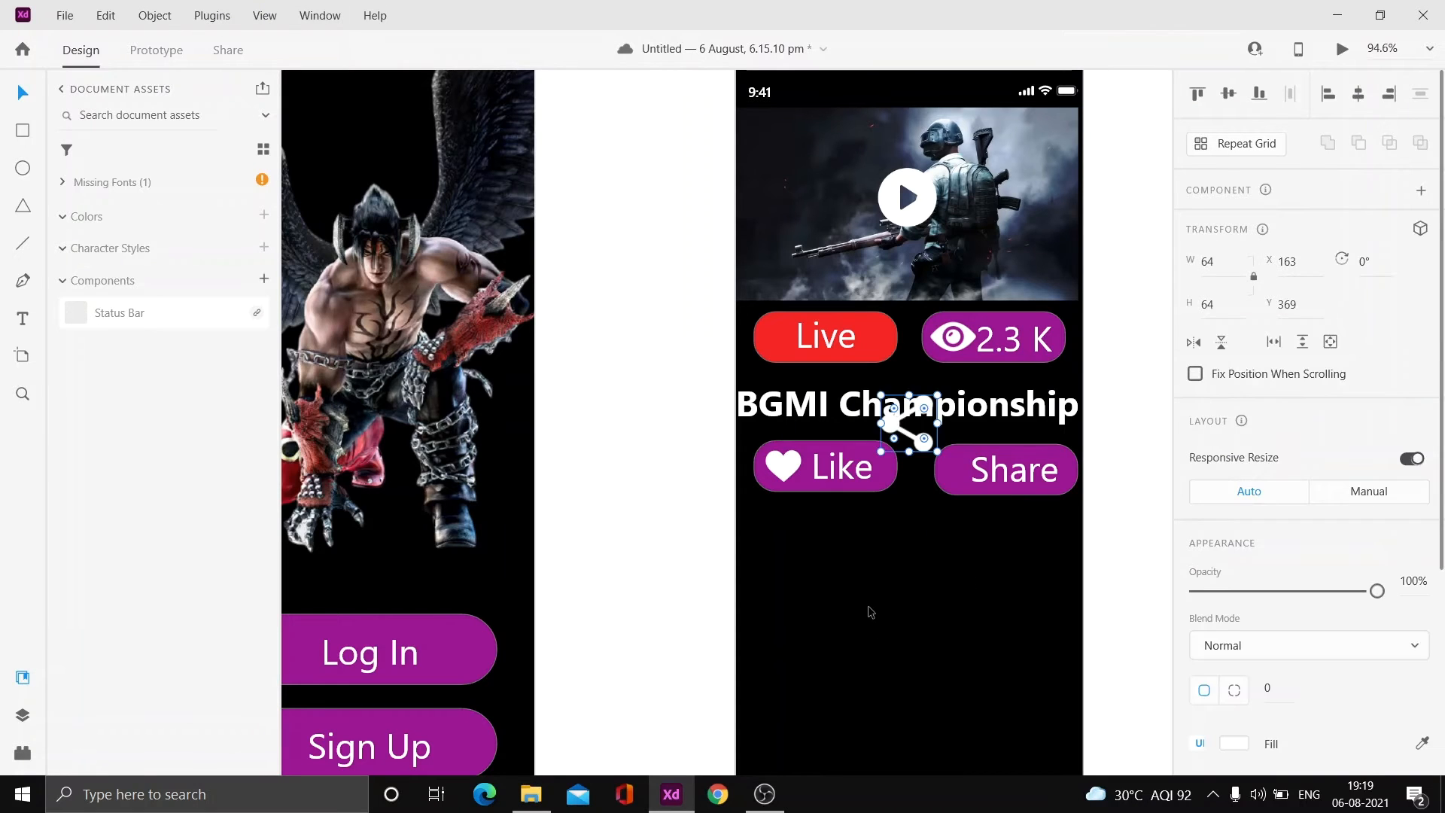
# Scale the share icon down to about 39 × 39 and position it before the "Share" label.
pyautogui.moveTo(938, 453); pyautogui.dragTo(1026, 468)
pyautogui.moveTo(963, 471)
pyautogui.mouseDown()
pyautogui.moveTo(1018, 481)
pyautogui.moveTo(964, 474)
pyautogui.moveTo(969, 485)
pyautogui.mouseUp()
pyautogui.click(977, 537)
pyautogui.click(990, 530)
pyautogui.click(935, 580)
pyautogui.click(961, 479)
pyautogui.click(986, 541)
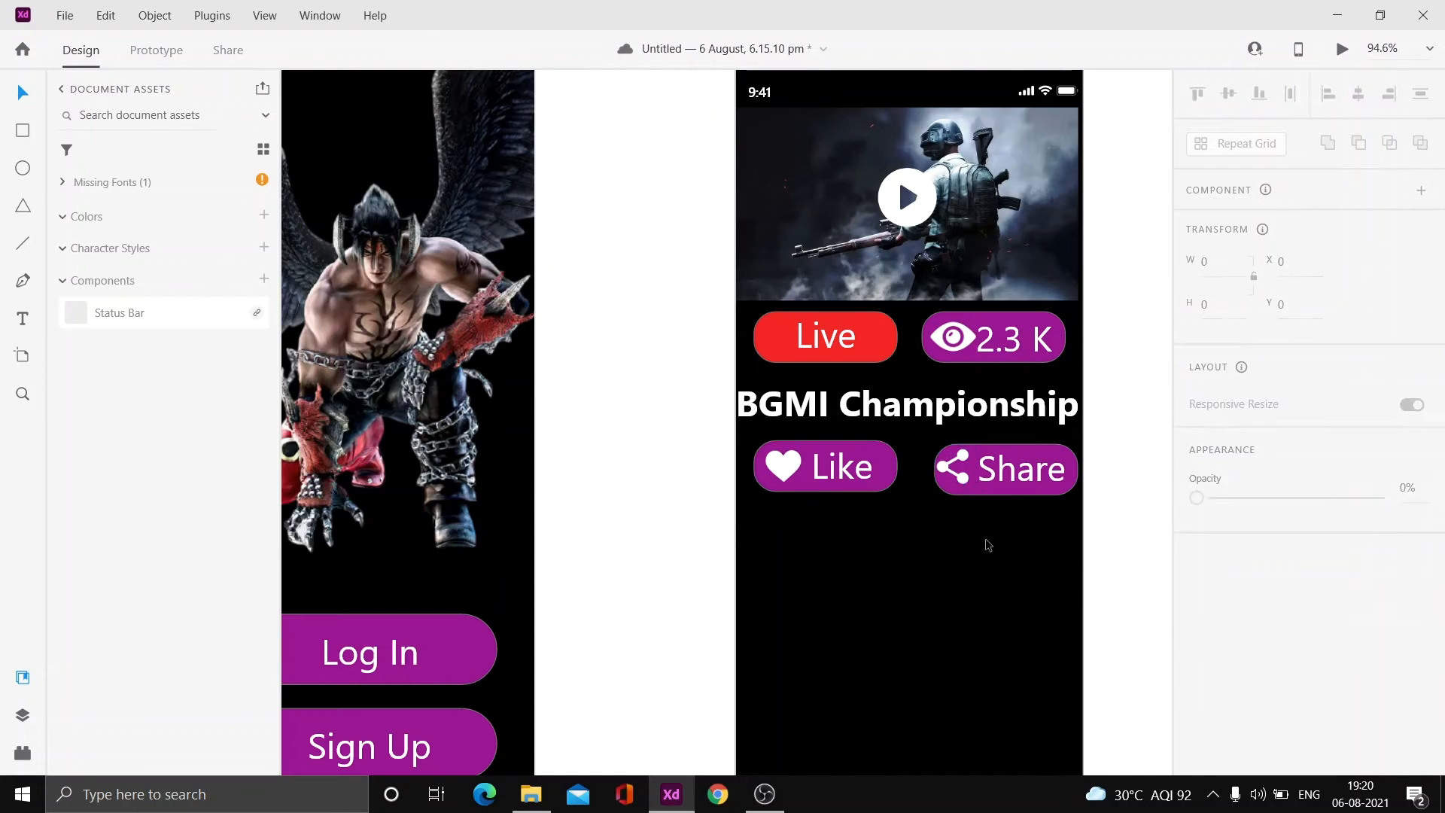
pyautogui.click(973, 488)
pyautogui.click(973, 551)
pyautogui.click(956, 467)
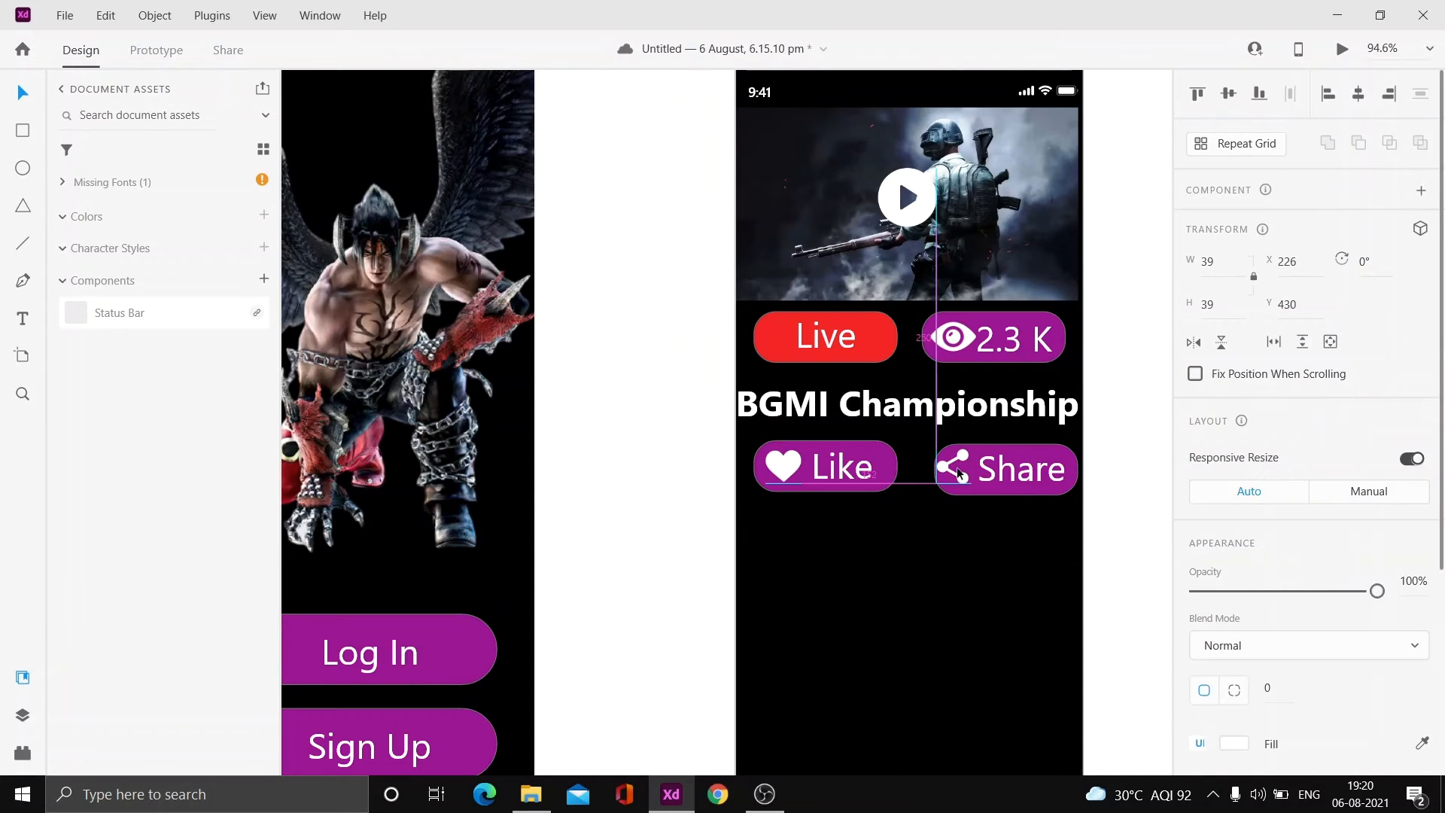
pyautogui.click(878, 620)
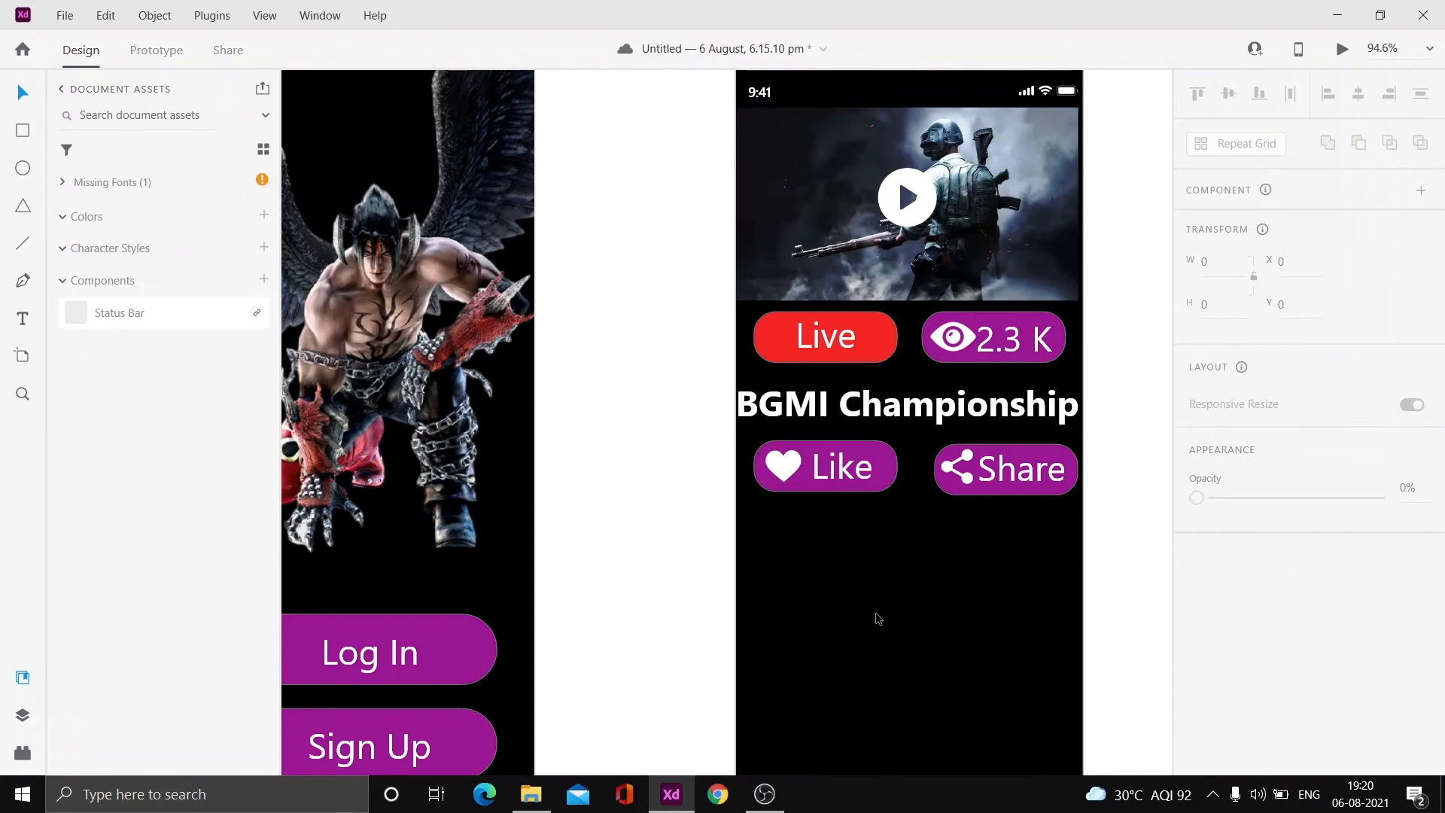
# Add the text "Info" at size 40 below the Like button, aligned with its left edge.
pyautogui.click(23, 318)
pyautogui.click(753, 529)
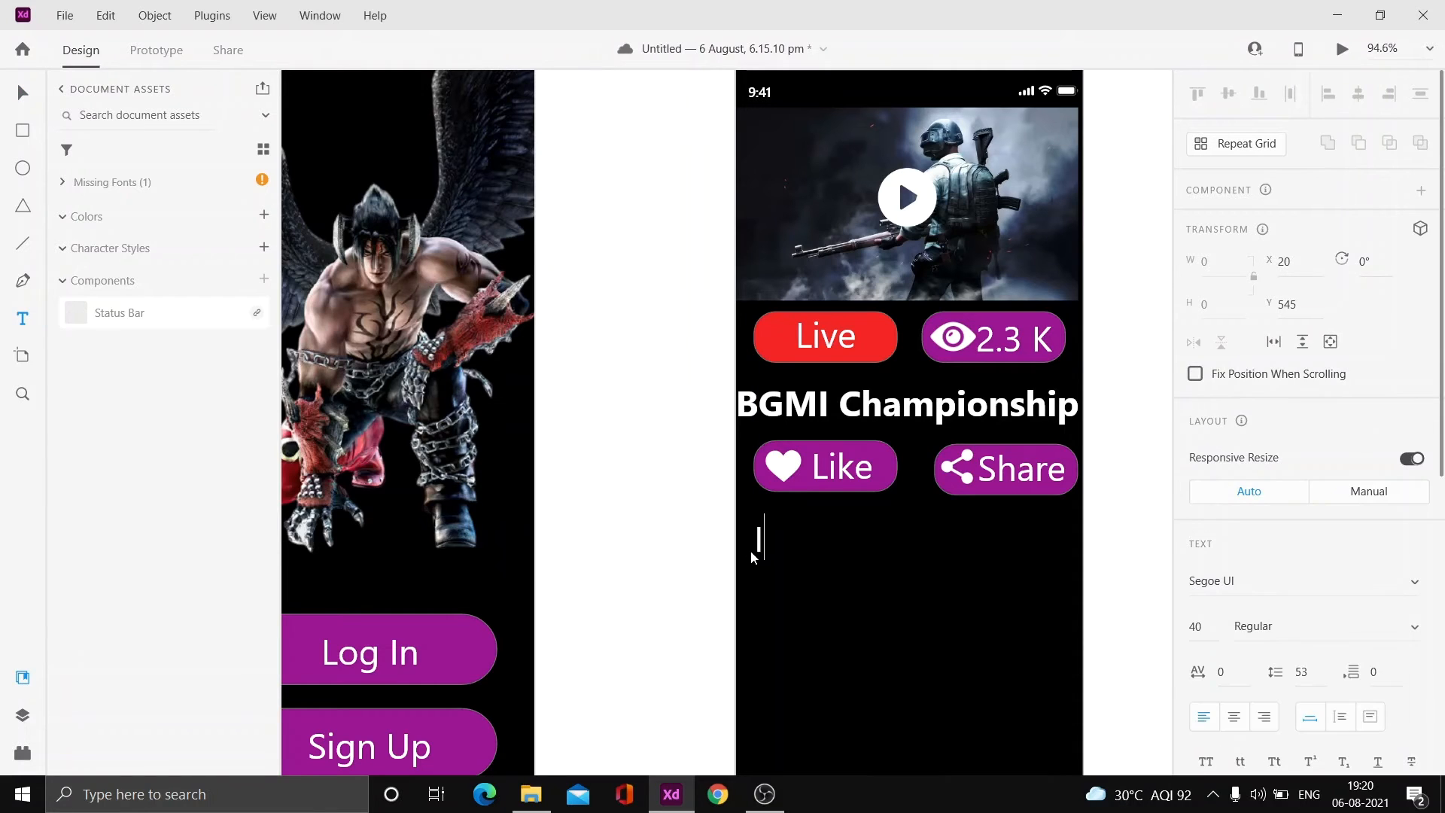
pyautogui.write('Info')
pyautogui.press('Escape')
# Duplicate the "Info" label to its right on the same line and change the copy to "Participate".
pyautogui.moveTo(797, 548)
pyautogui.mouseDown()
pyautogui.moveTo(902, 536)
pyautogui.moveTo(899, 557)
pyautogui.mouseUp()
pyautogui.press('Escape')
pyautogui.press('Escape')
pyautogui.doubleClick(905, 541)
pyautogui.write('Part')
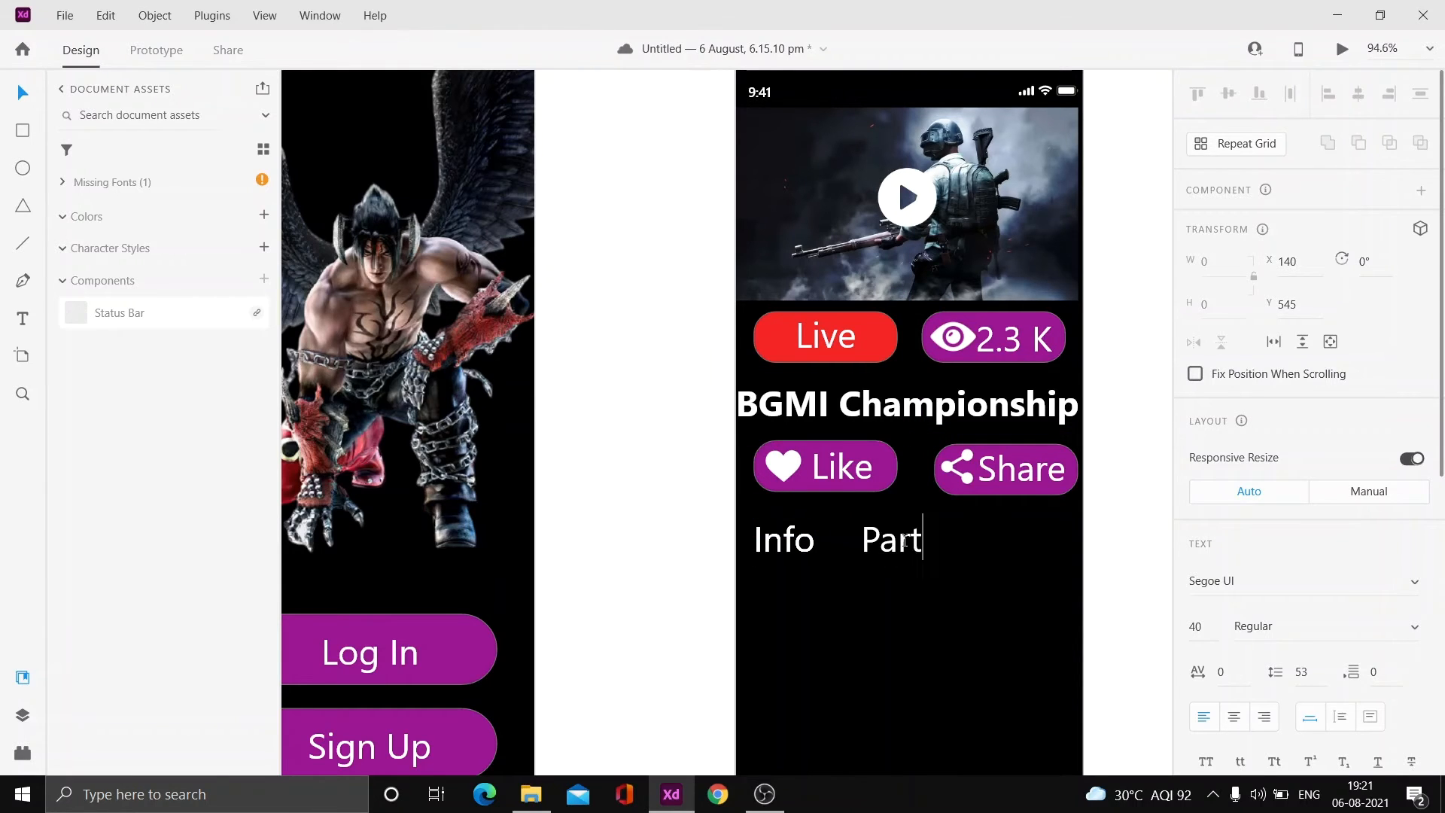
pyautogui.write('icipate')
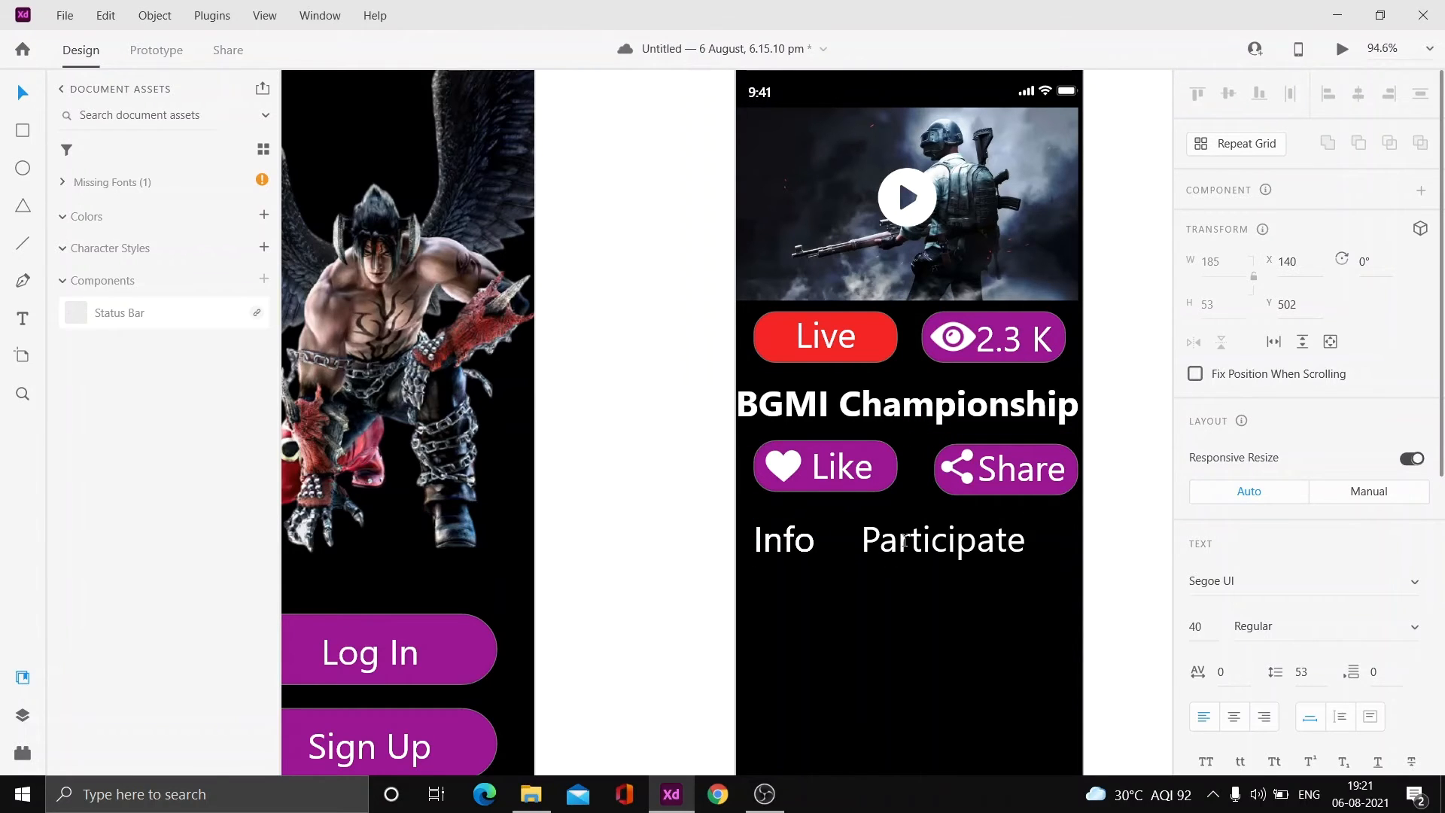
pyautogui.press('Escape')
# Duplicate the "Info" label to the right of "Participate" and change the copy to "Highlight".
pyautogui.keyDown('alt'); pyautogui.moveTo(783, 541); pyautogui.dragTo(1065, 542); pyautogui.keyUp('alt')
pyautogui.doubleClick(1070, 545)
pyautogui.press('BackSpace')
pyautogui.write('Hig')
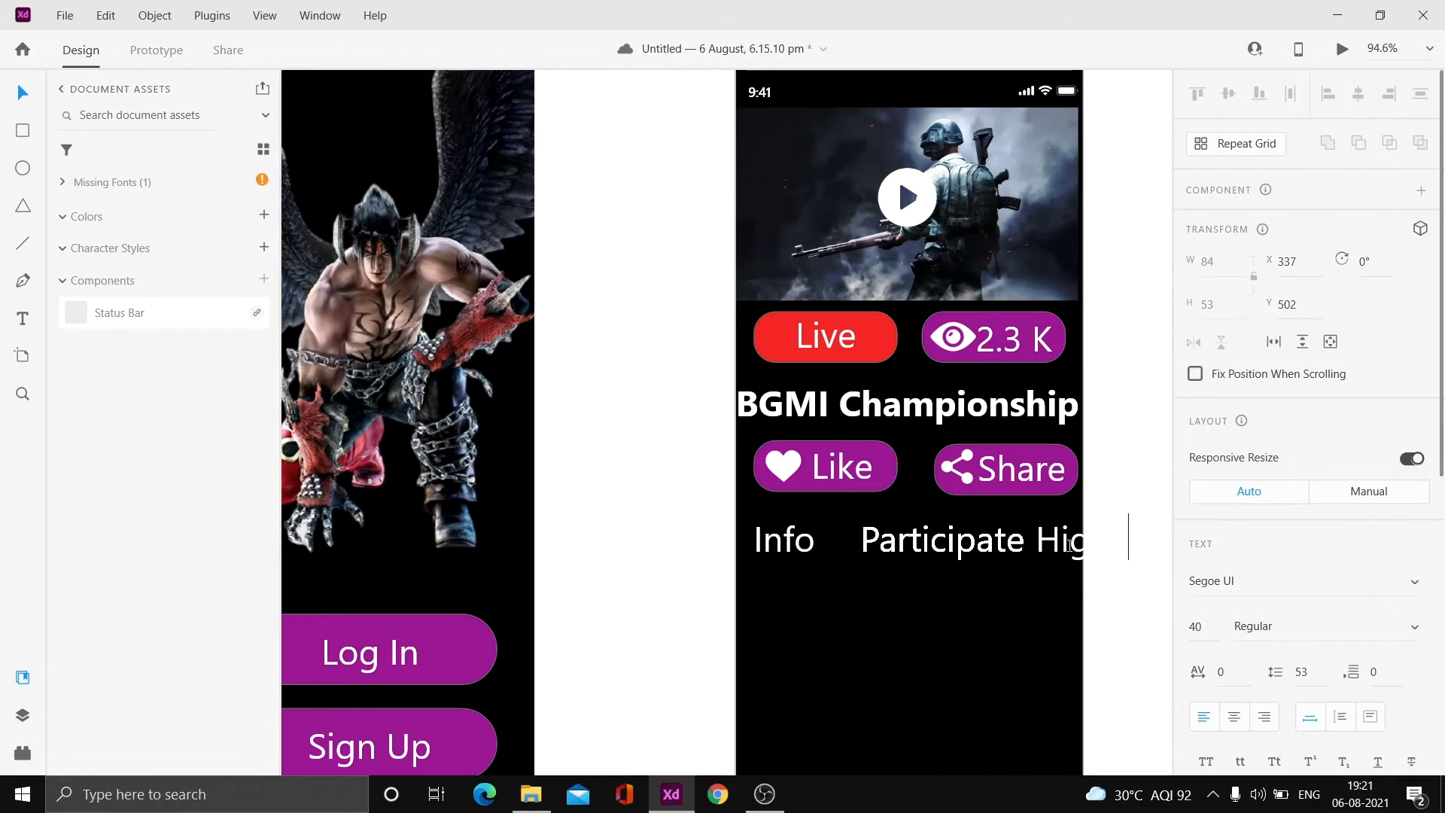
pyautogui.write('hlight')
pyautogui.click(1100, 589)
# Remove a stray copy of "Participate" and shift the original slightly left to even out the label spacing.
pyautogui.keyDown('alt'); pyautogui.moveTo(985, 553); pyautogui.dragTo(984, 617); pyautogui.keyUp('alt')
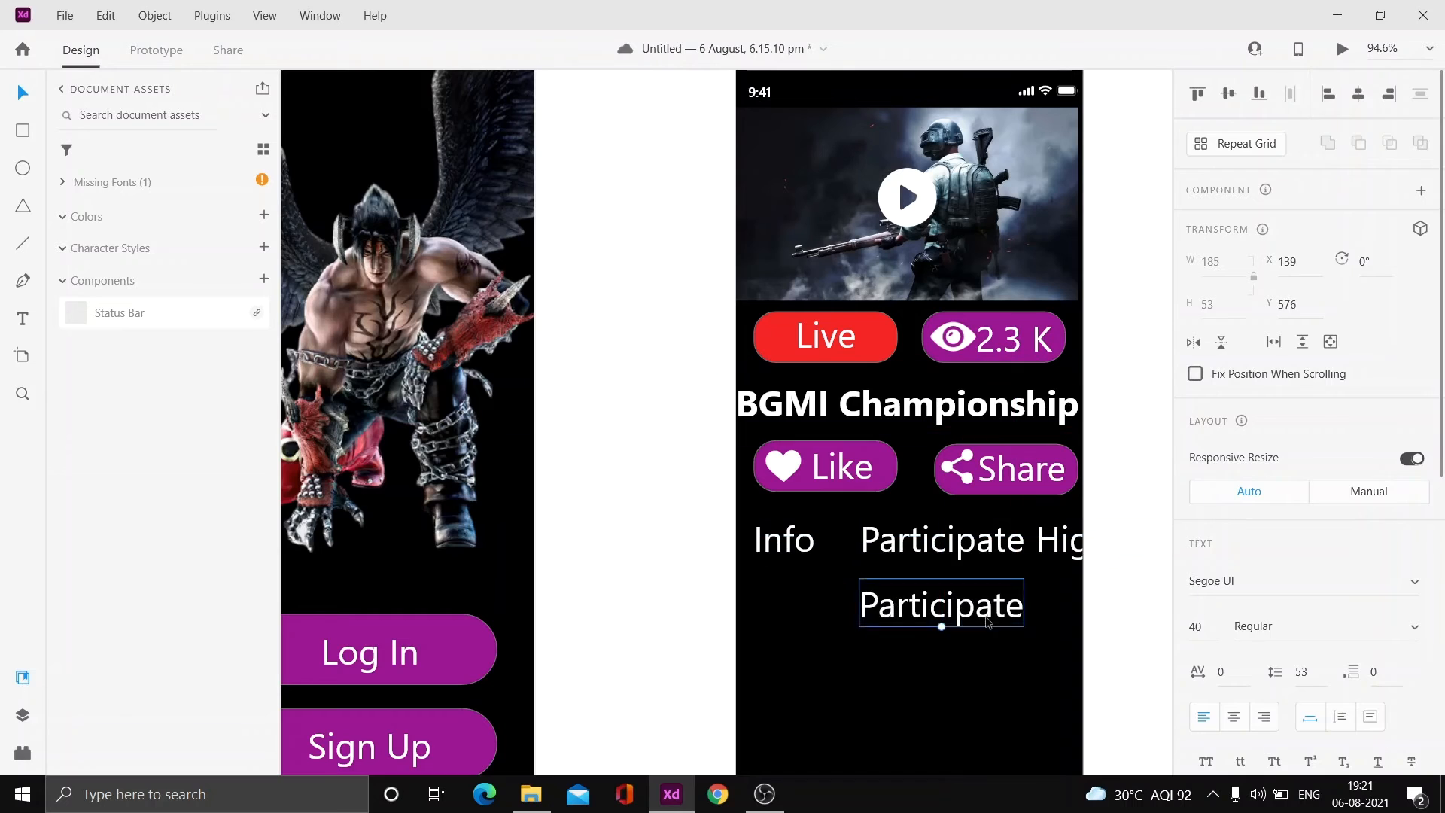
pyautogui.press('Delete')
pyautogui.moveTo(970, 530); pyautogui.dragTo(952, 531)
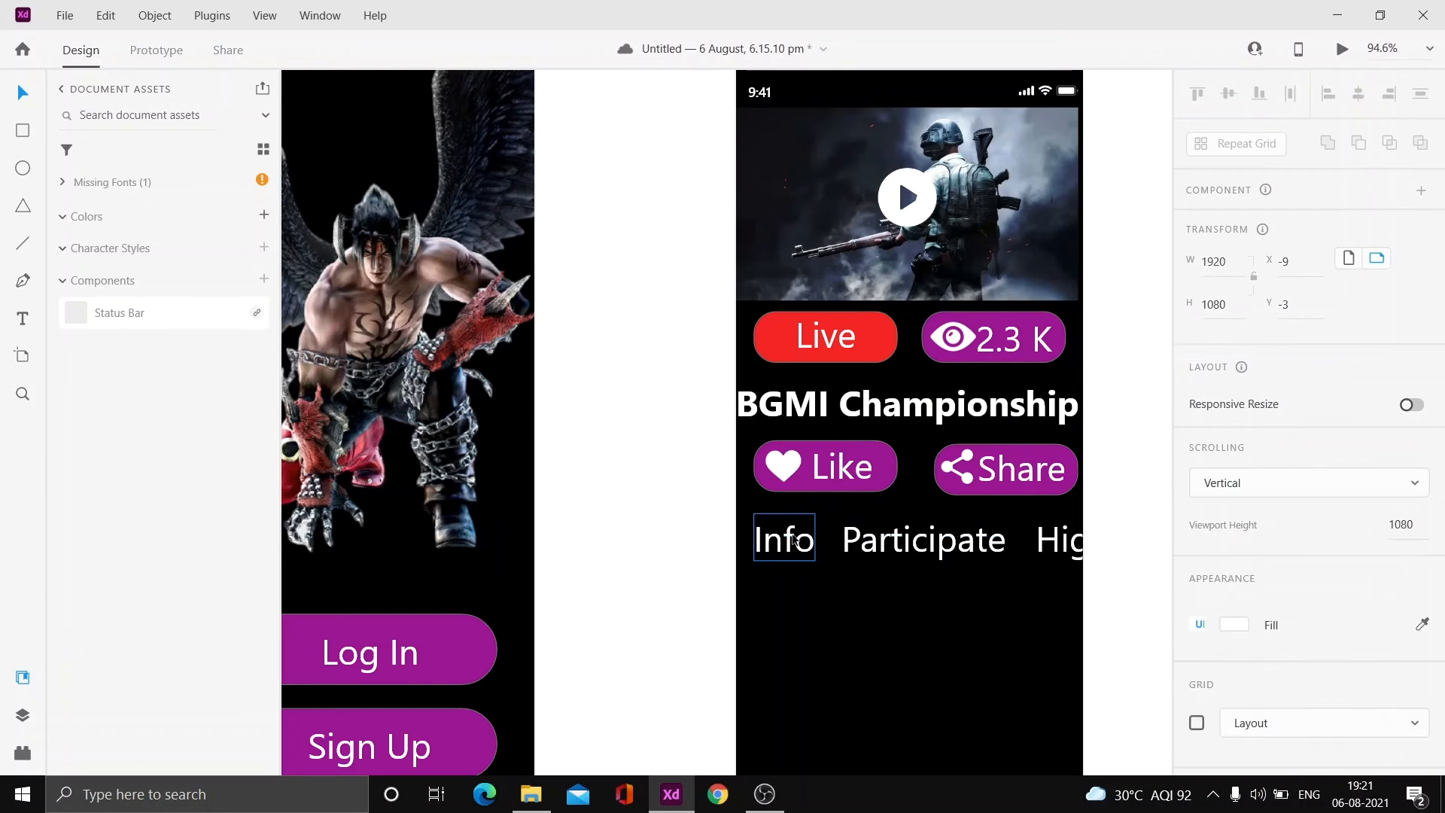
# Turn the Info, Participate and Highlight labels into a horizontal scroll group about 370 wide.
pyautogui.moveTo(645, 512); pyautogui.dragTo(1084, 543)
pyautogui.click(1276, 344)
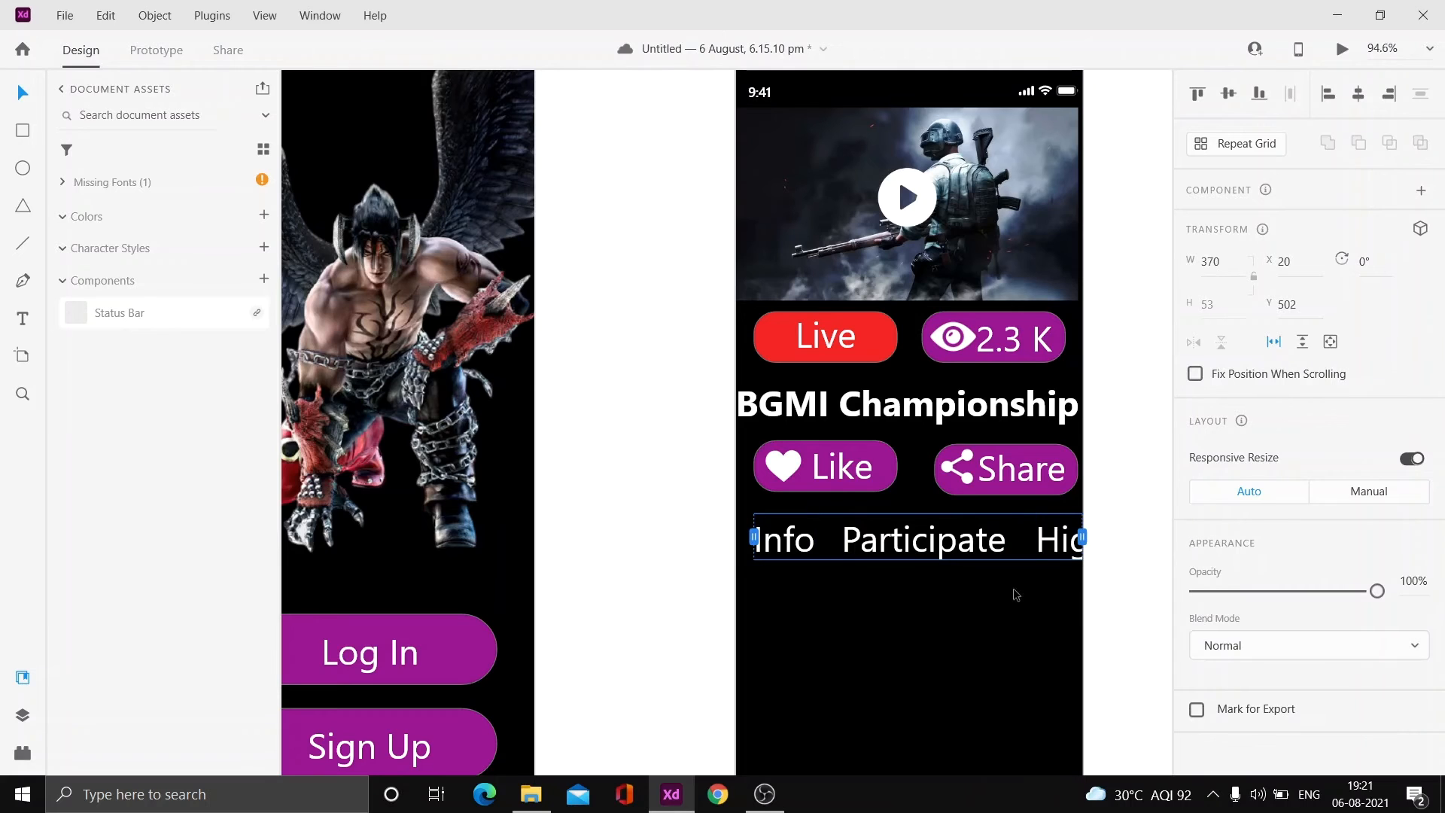
pyautogui.click(716, 555)
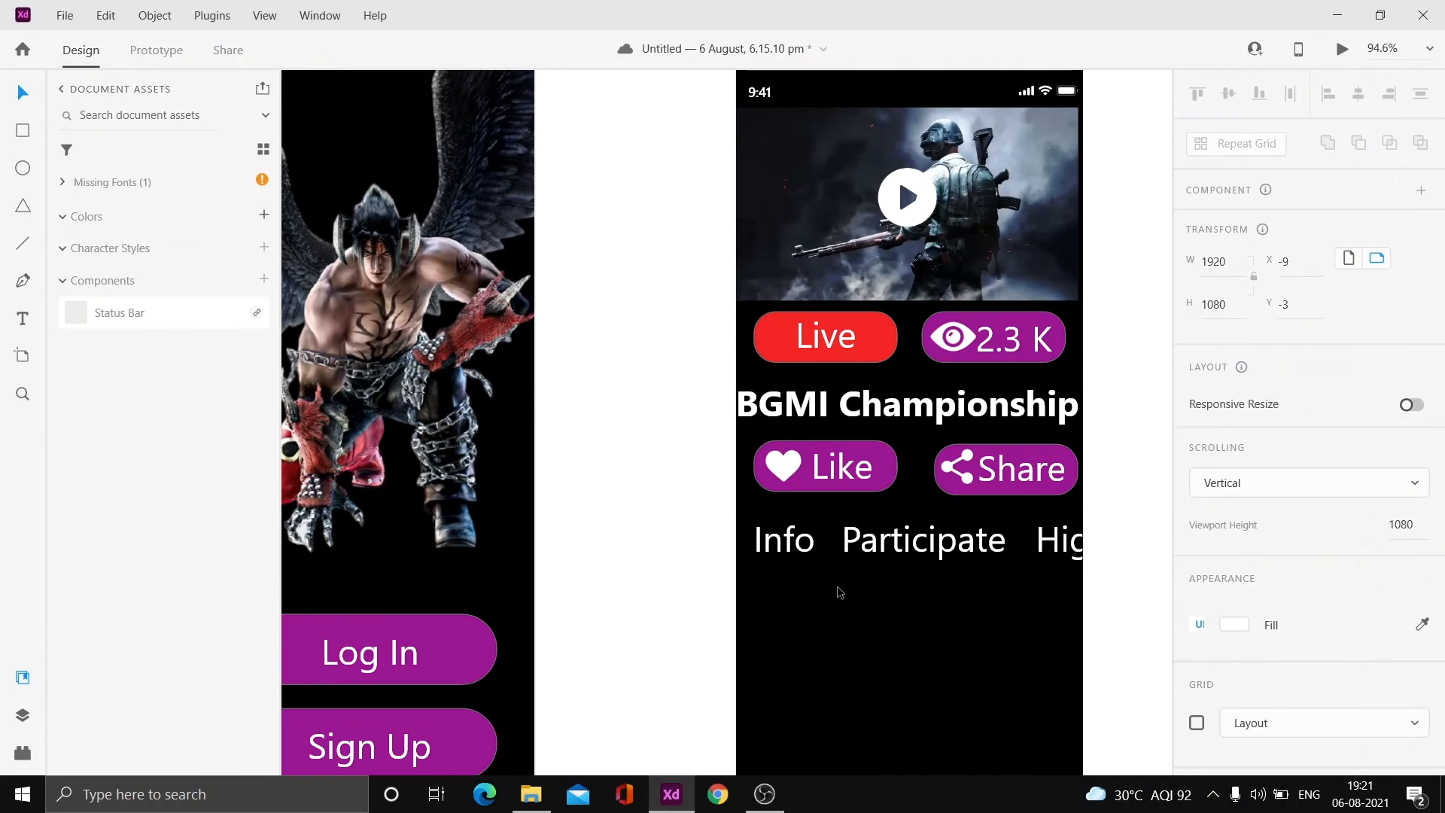
# Draw a white underline rectangle about 65 wide beneath the "Info" label and set its height to 5.
pyautogui.click(23, 130)
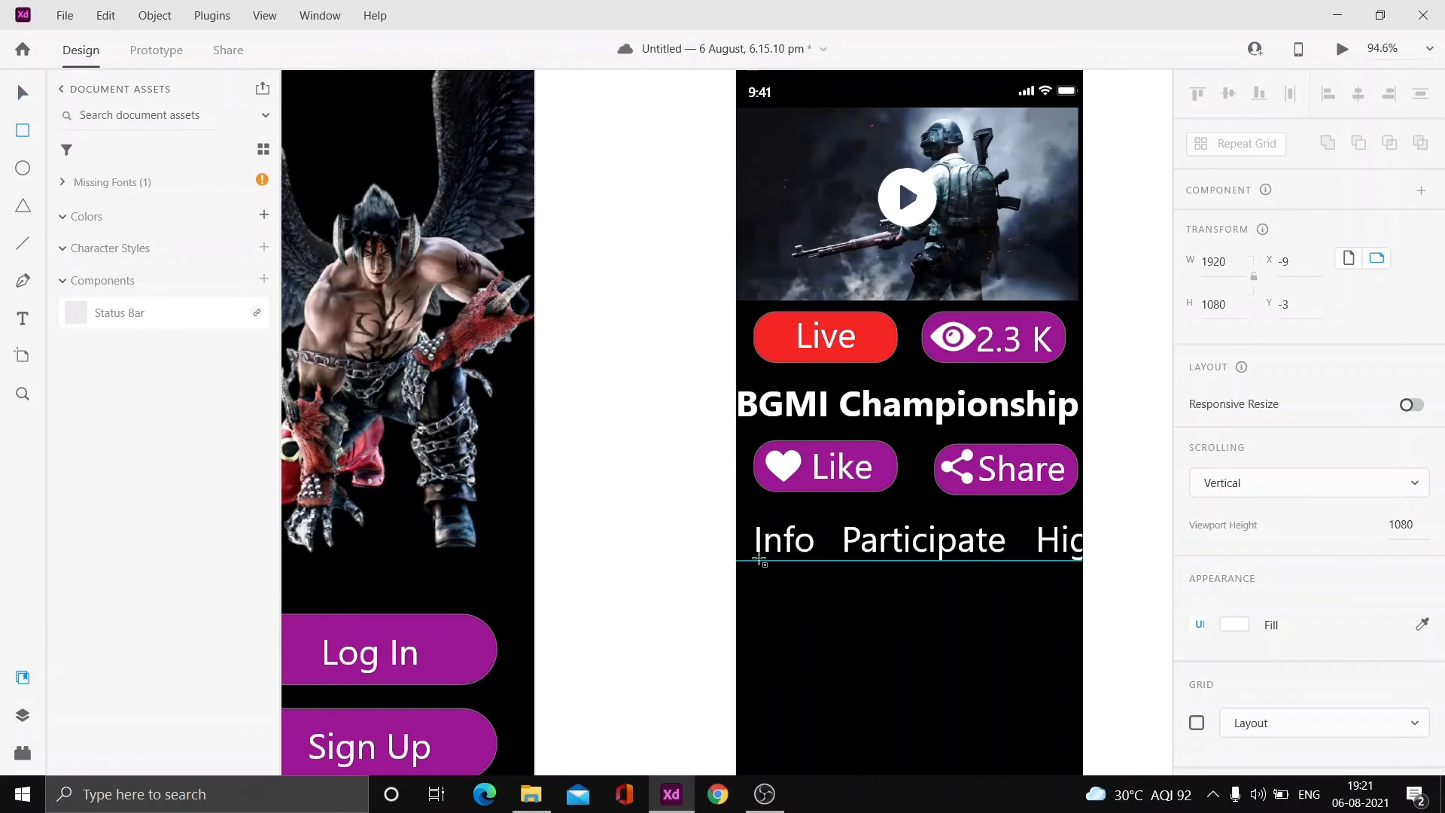
pyautogui.moveTo(754, 562)
pyautogui.mouseDown()
pyautogui.moveTo(813, 572)
pyautogui.moveTo(799, 567)
pyautogui.mouseUp()
pyautogui.click(1219, 305)
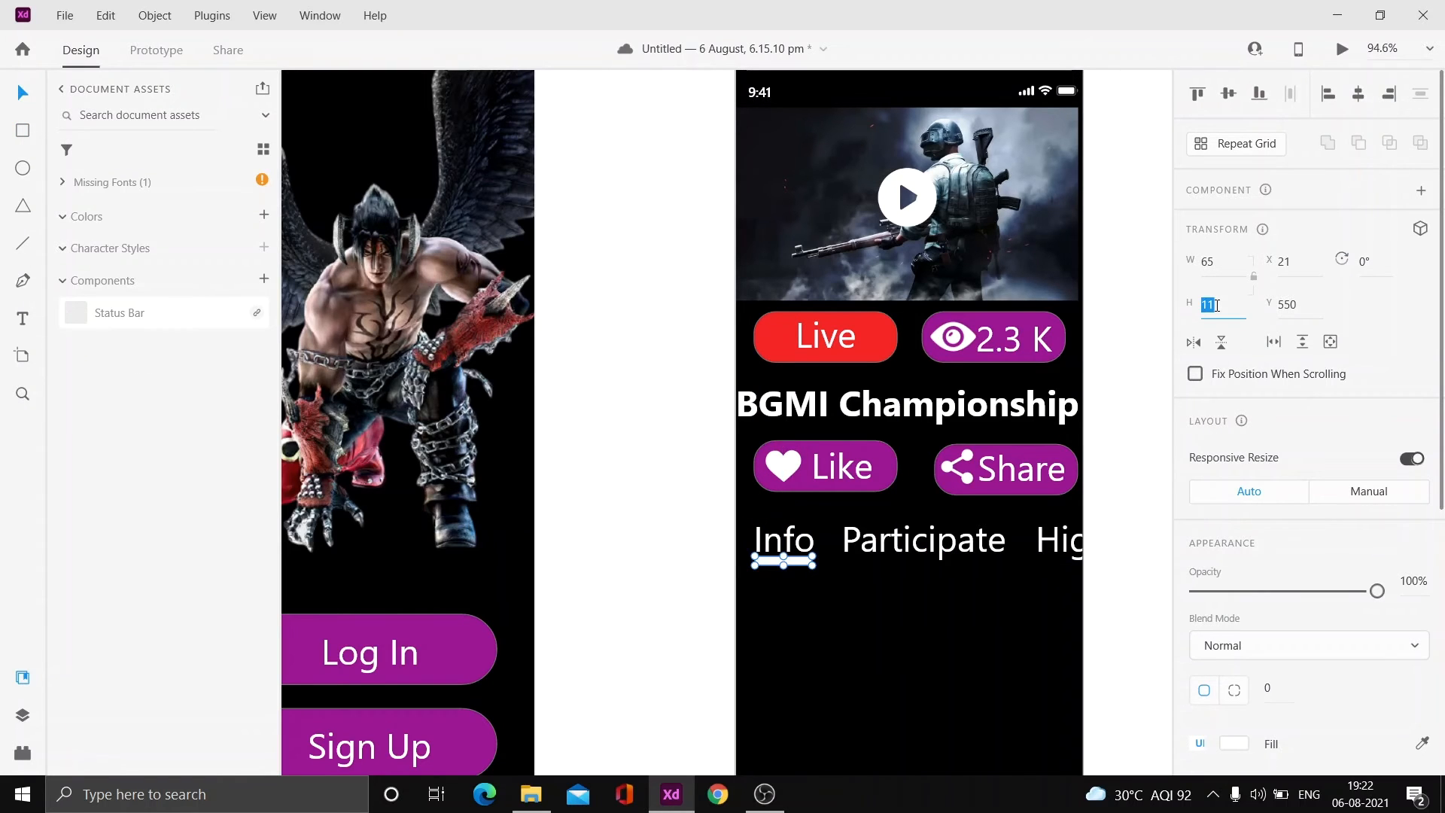
pyautogui.write('8')
pyautogui.press('Return')
pyautogui.press('BackSpace')
pyautogui.write('5')
pyautogui.press('Return')
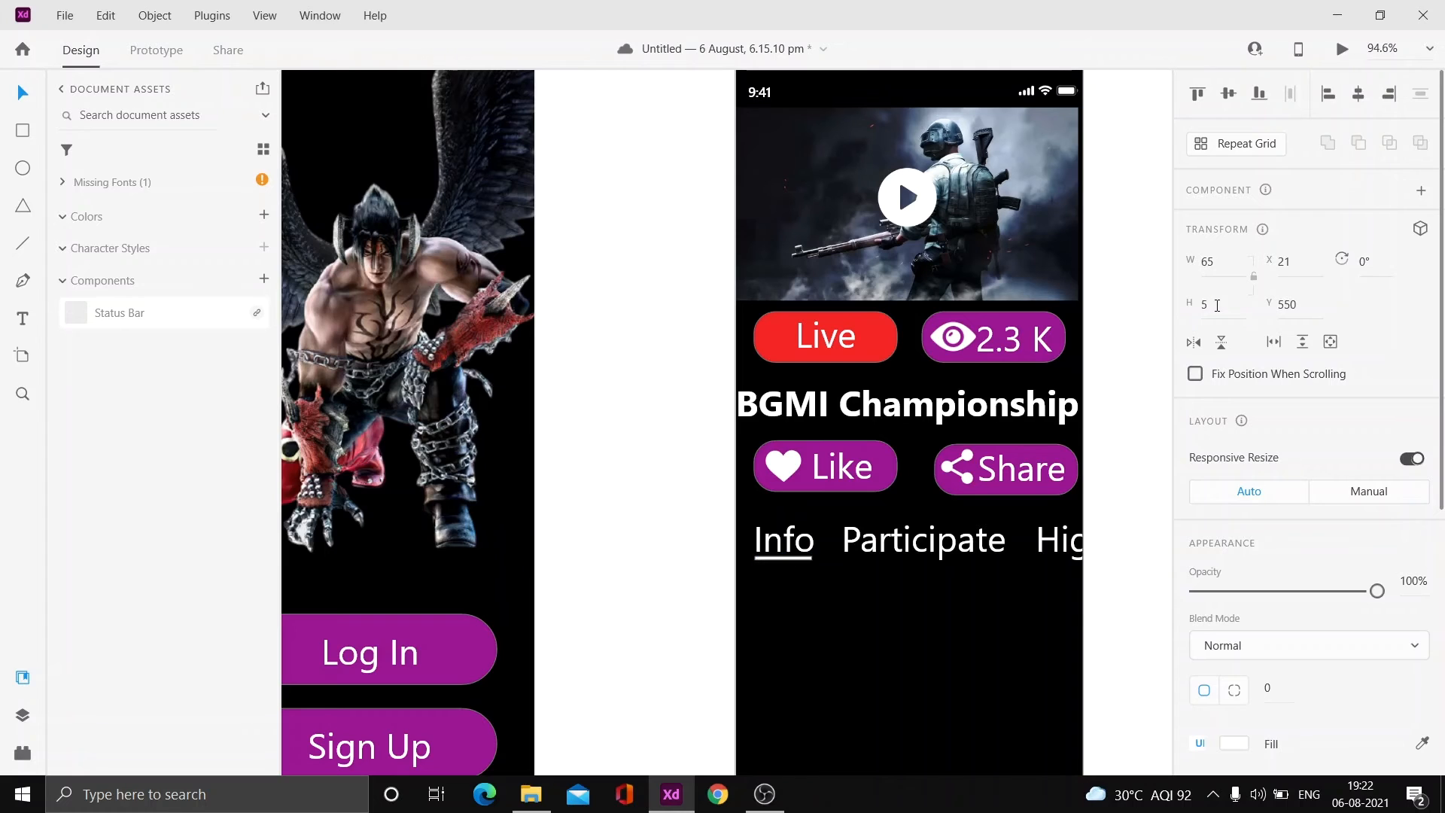
pyautogui.click(848, 606)
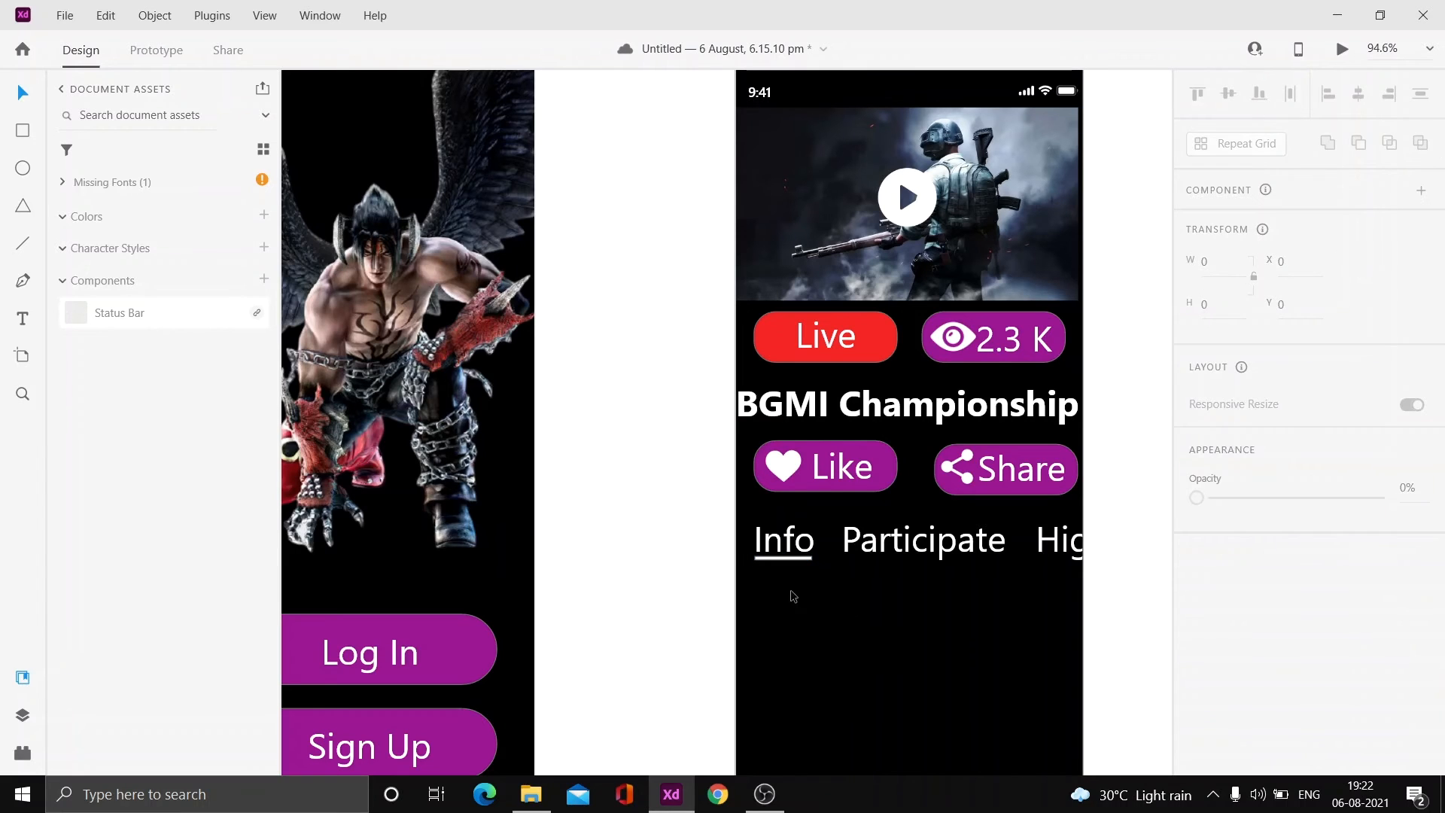
# Add text beneath "Info" reading "100 players servive to win.The last player left won the match. Only way to servive is to kill other enemies".
pyautogui.click(22, 316)
pyautogui.click(754, 598)
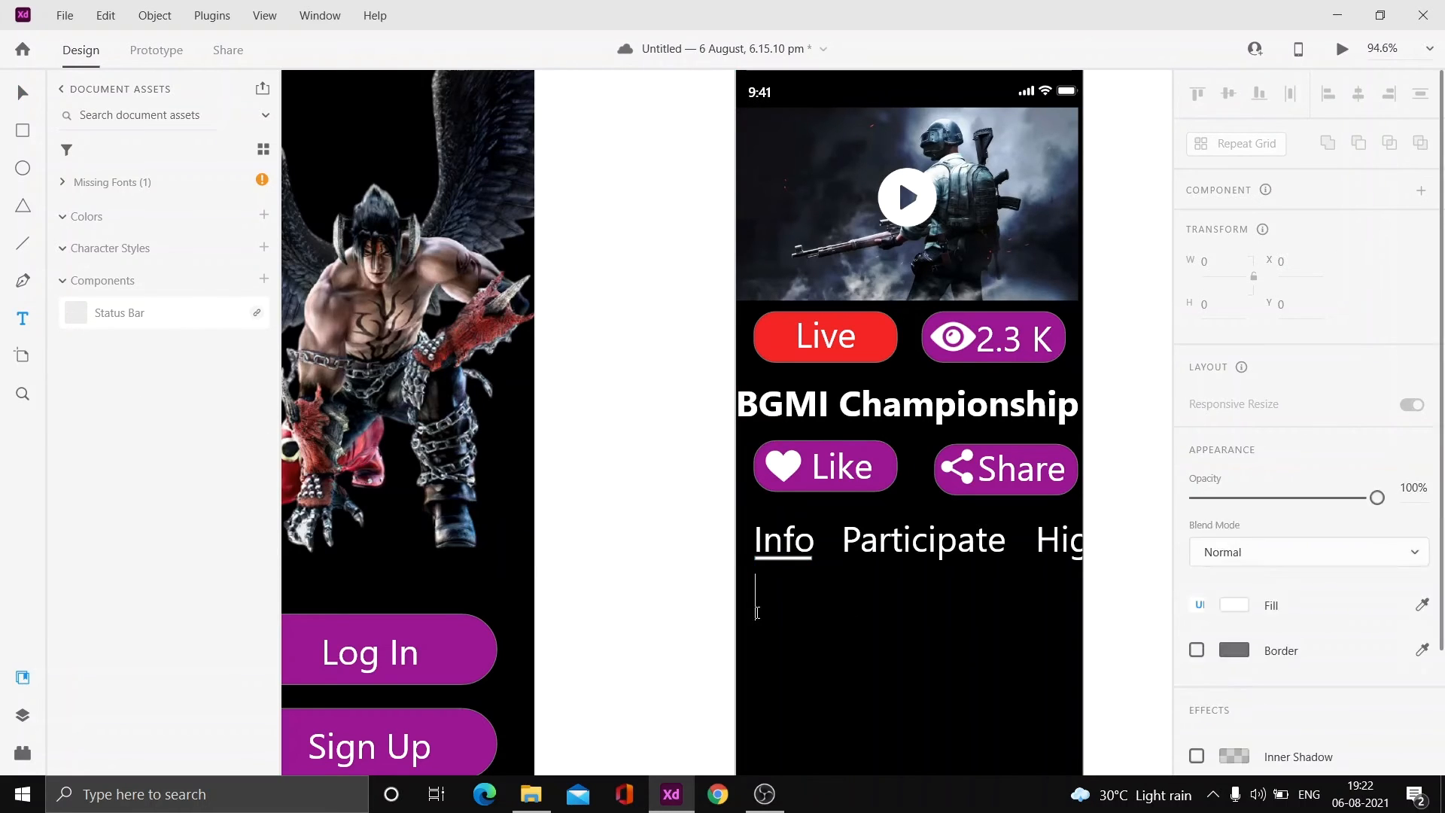
pyautogui.click(760, 617)
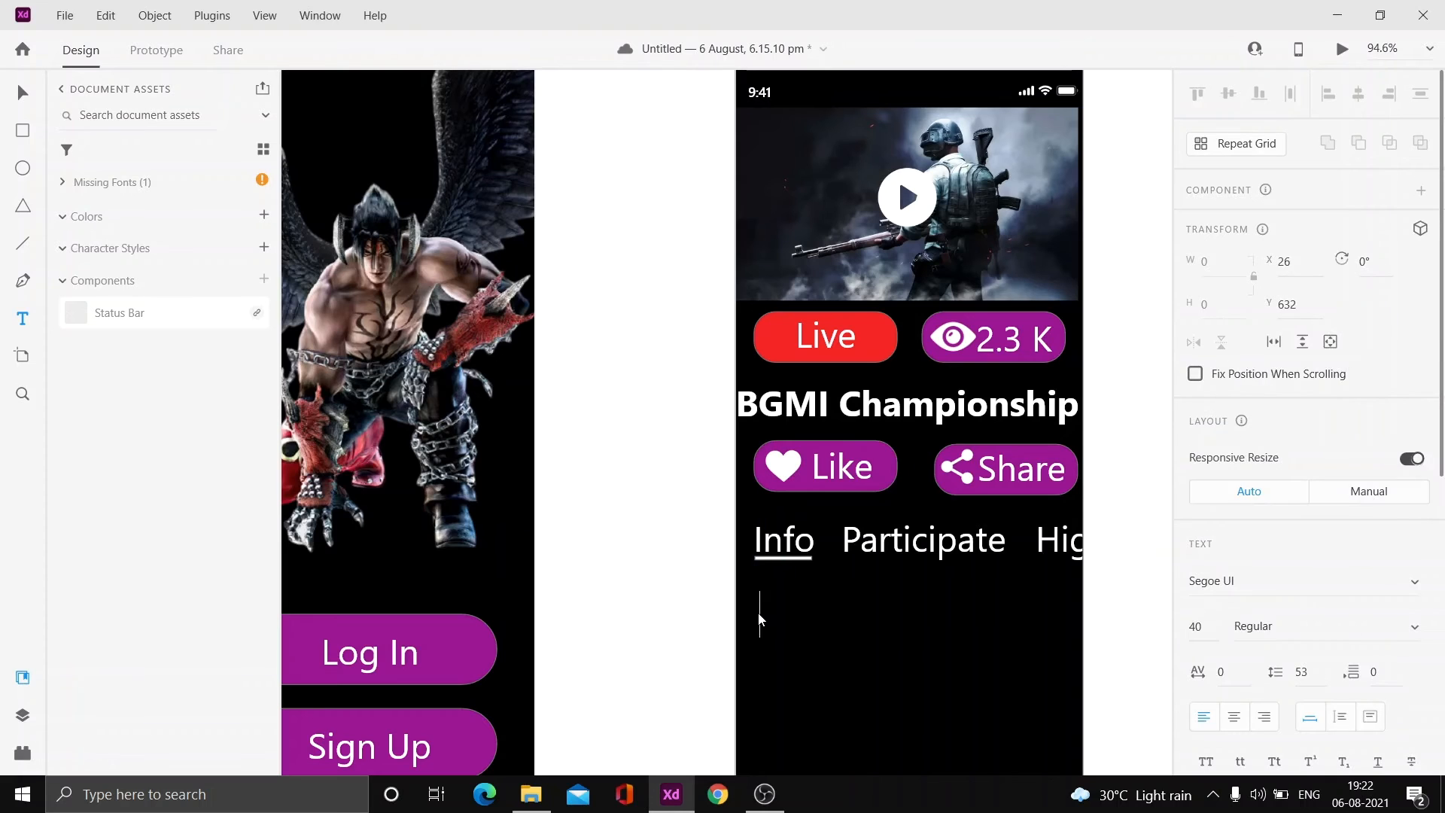
pyautogui.write('100 player')
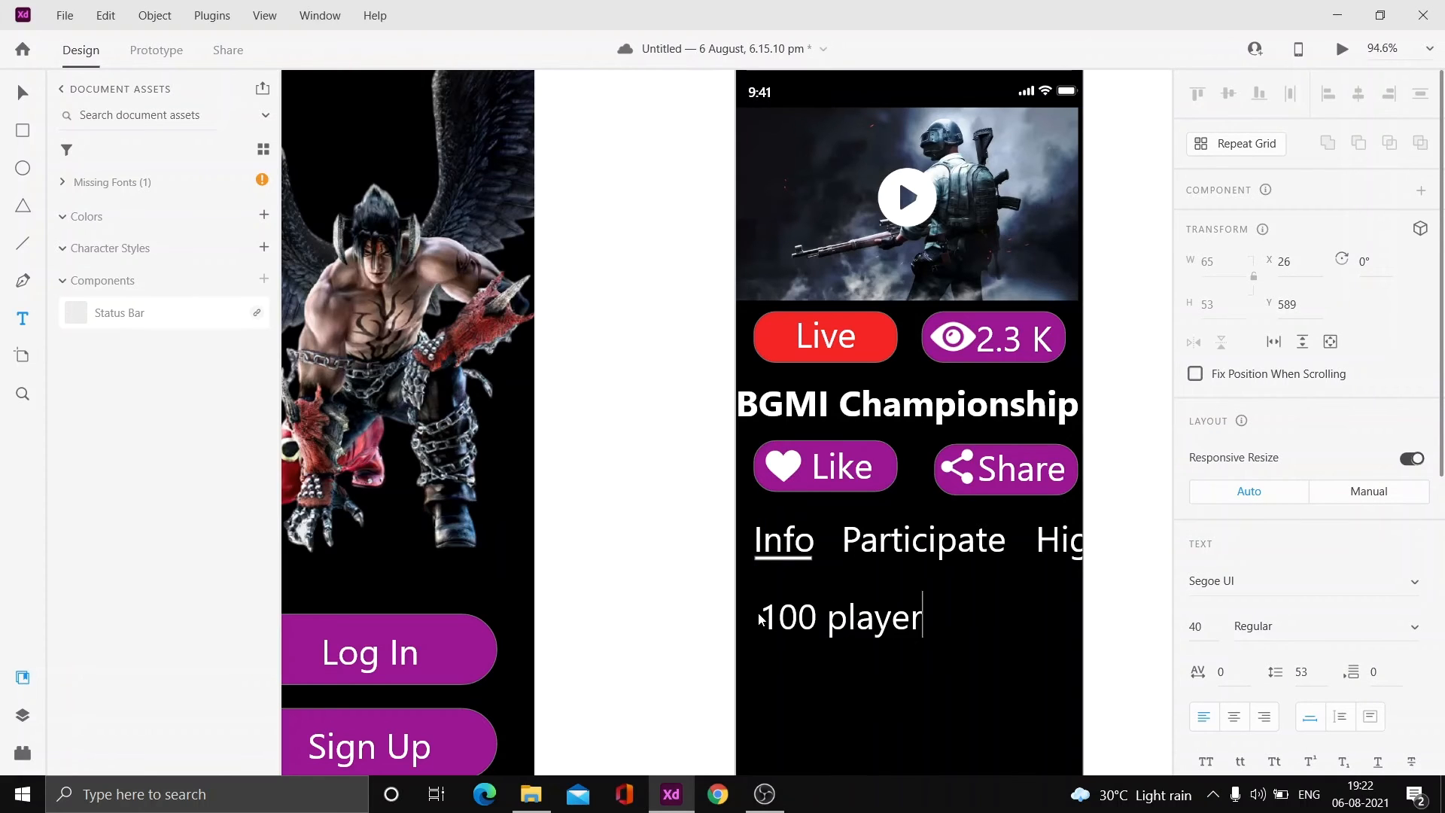
pyautogui.write('s servive')
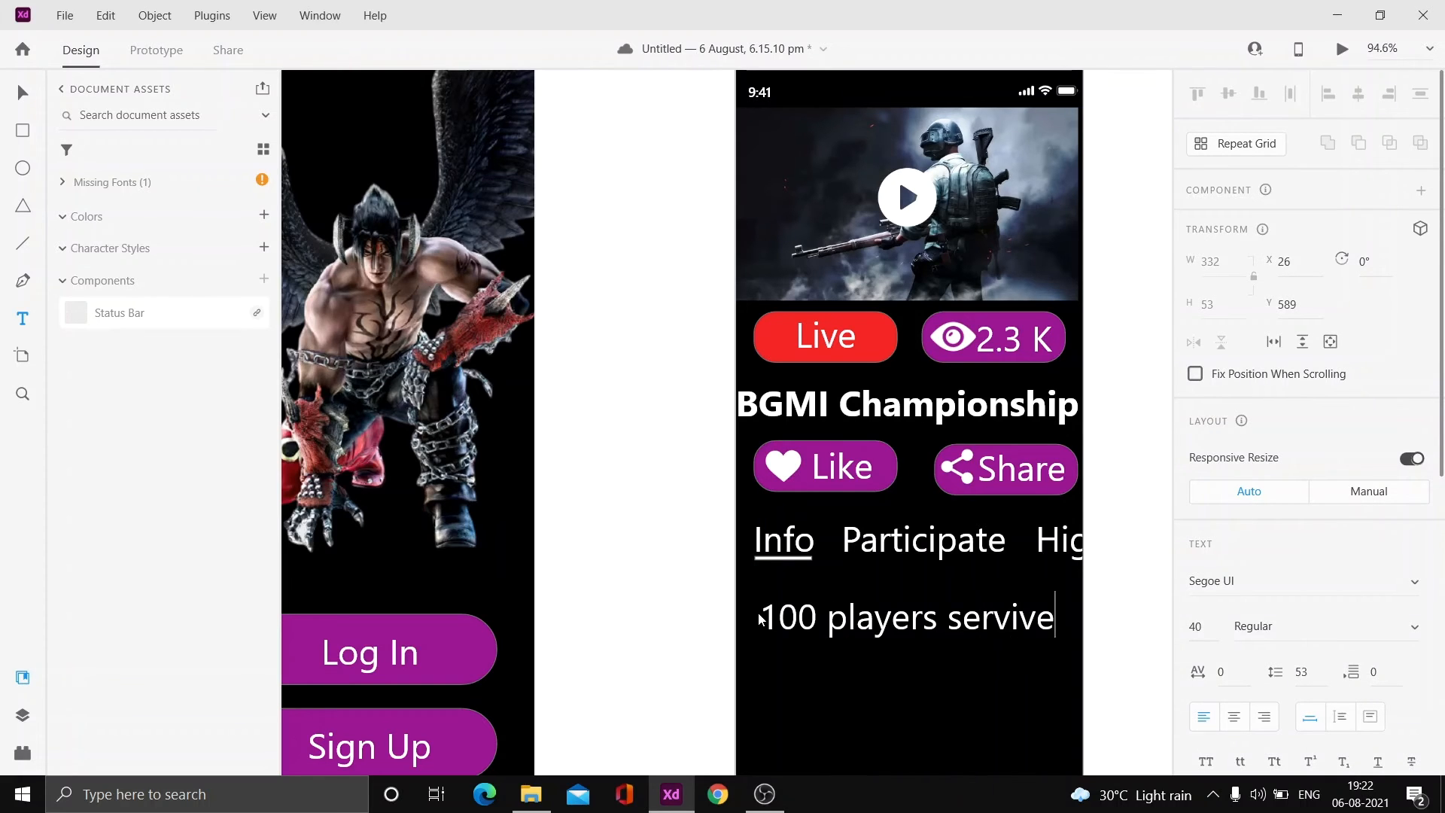
pyautogui.write(' to win.')
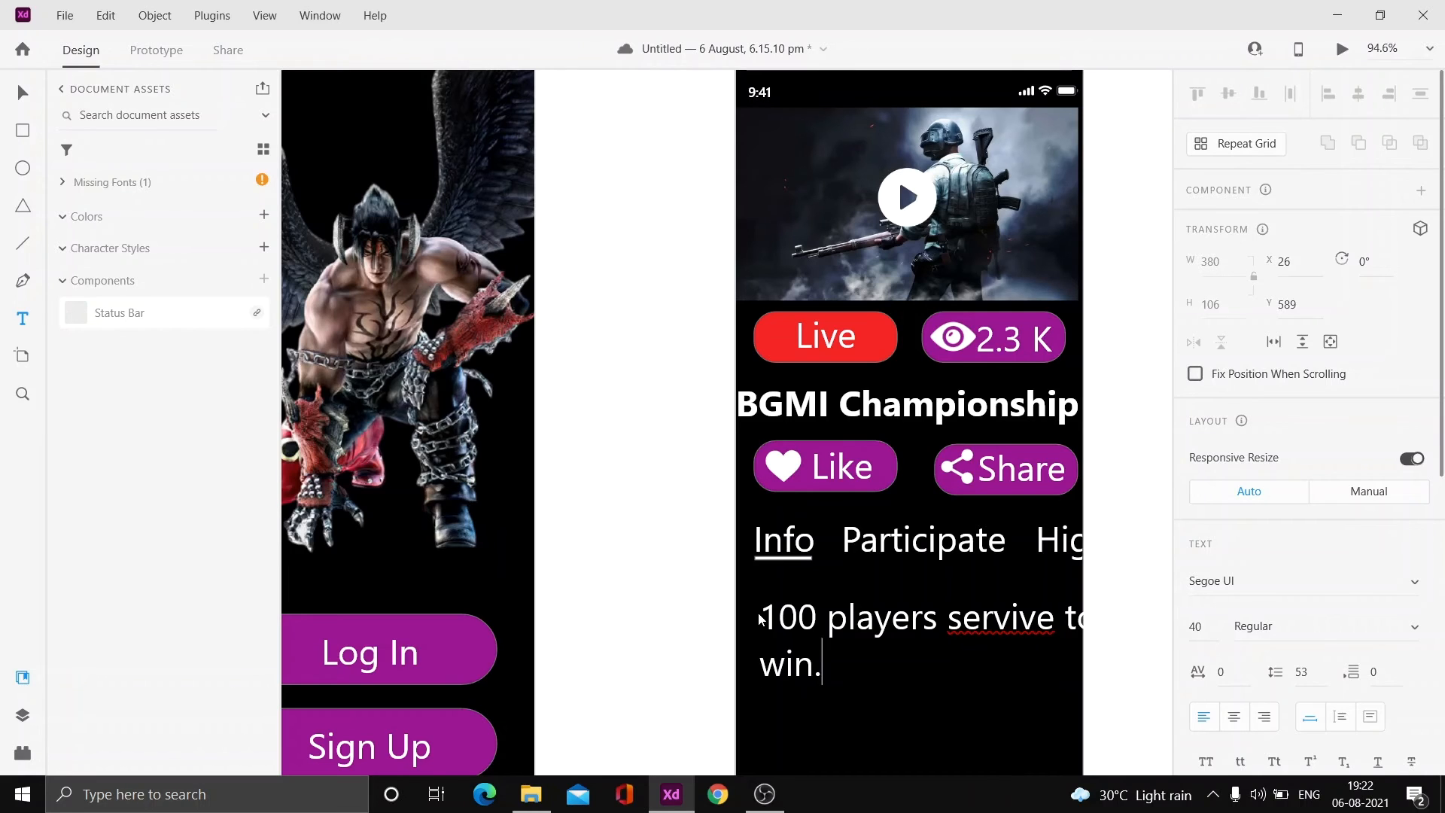
pyautogui.write('The last pl')
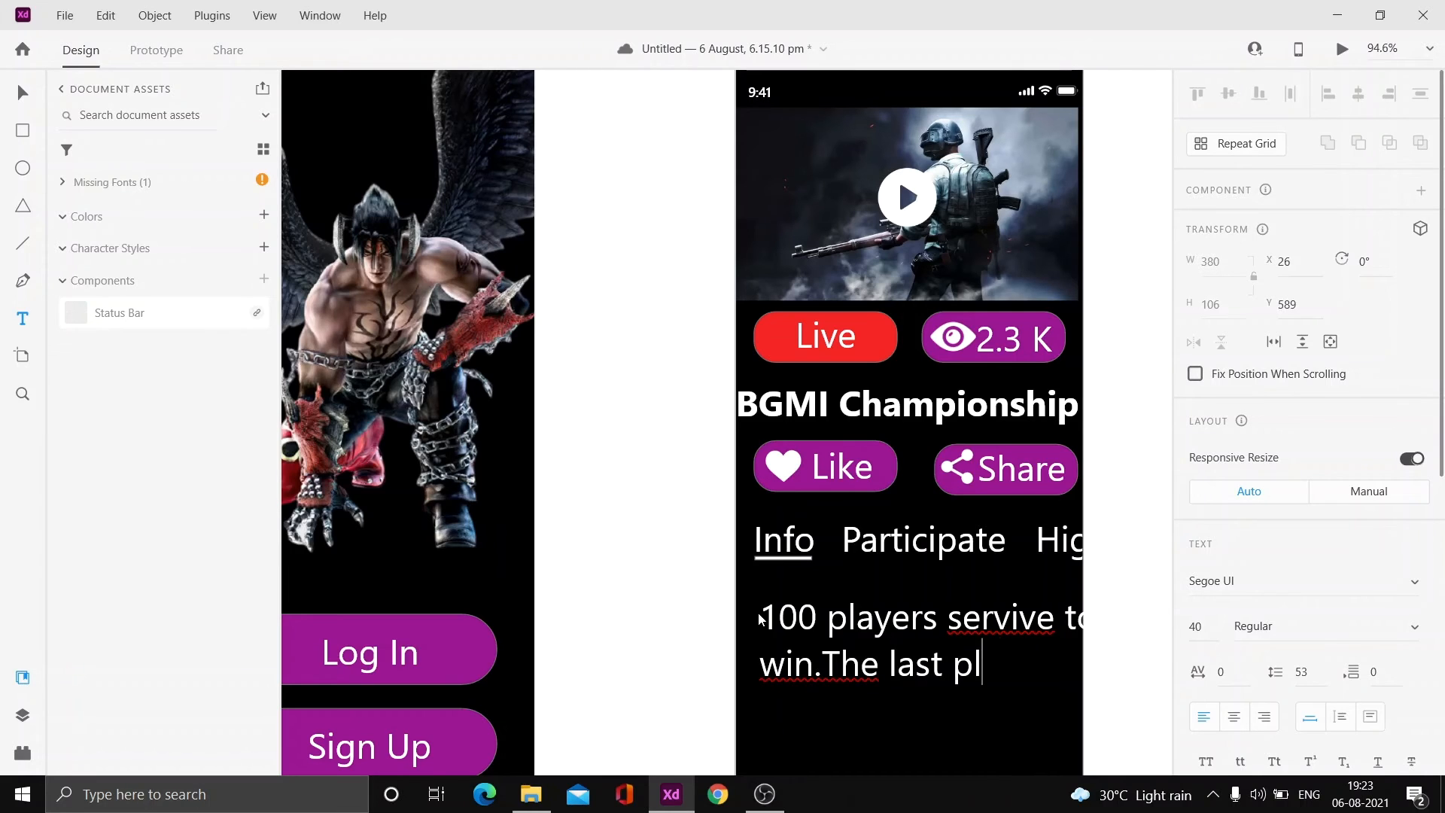
pyautogui.write('ayer left won')
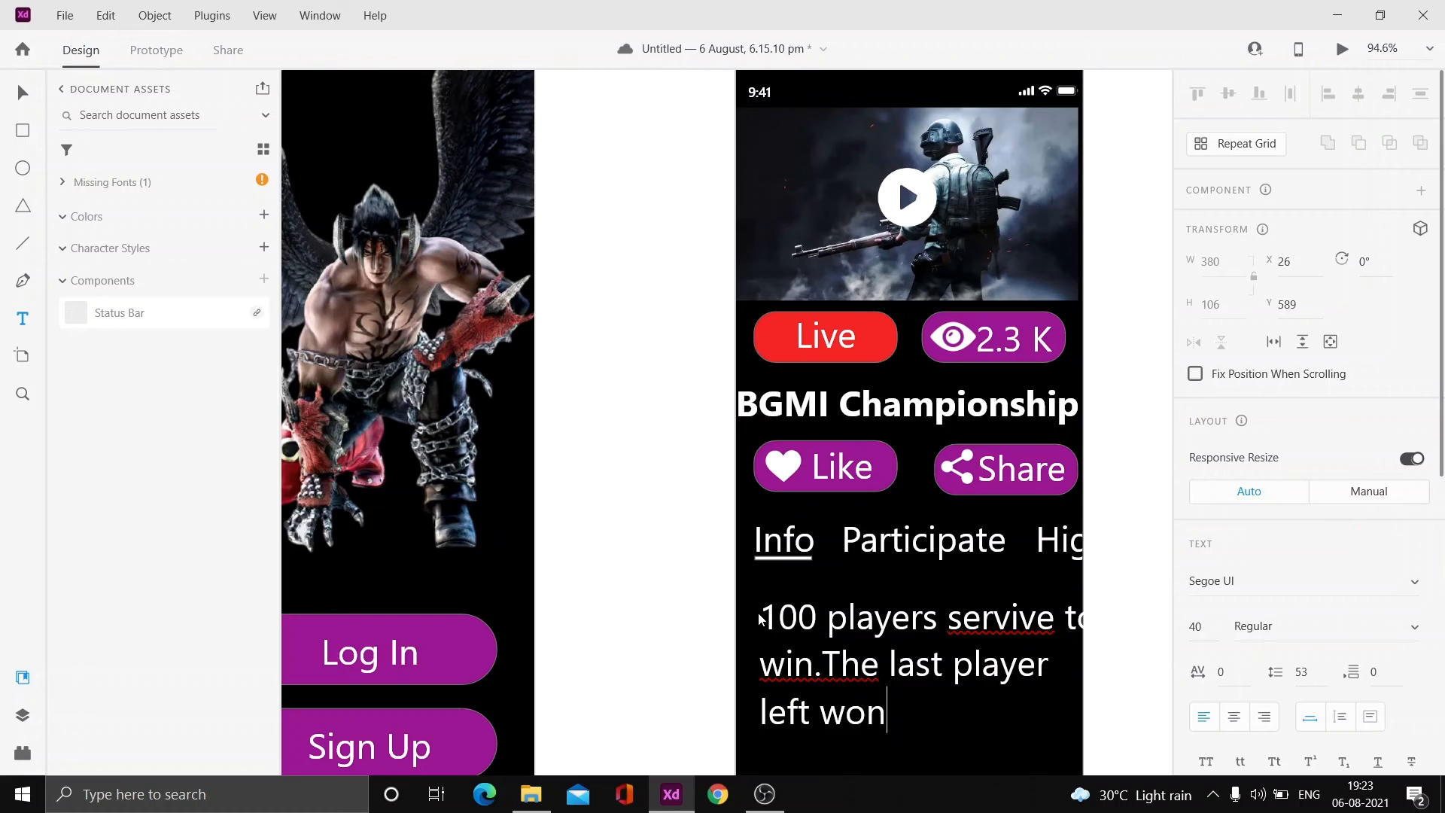
pyautogui.write(' the match')
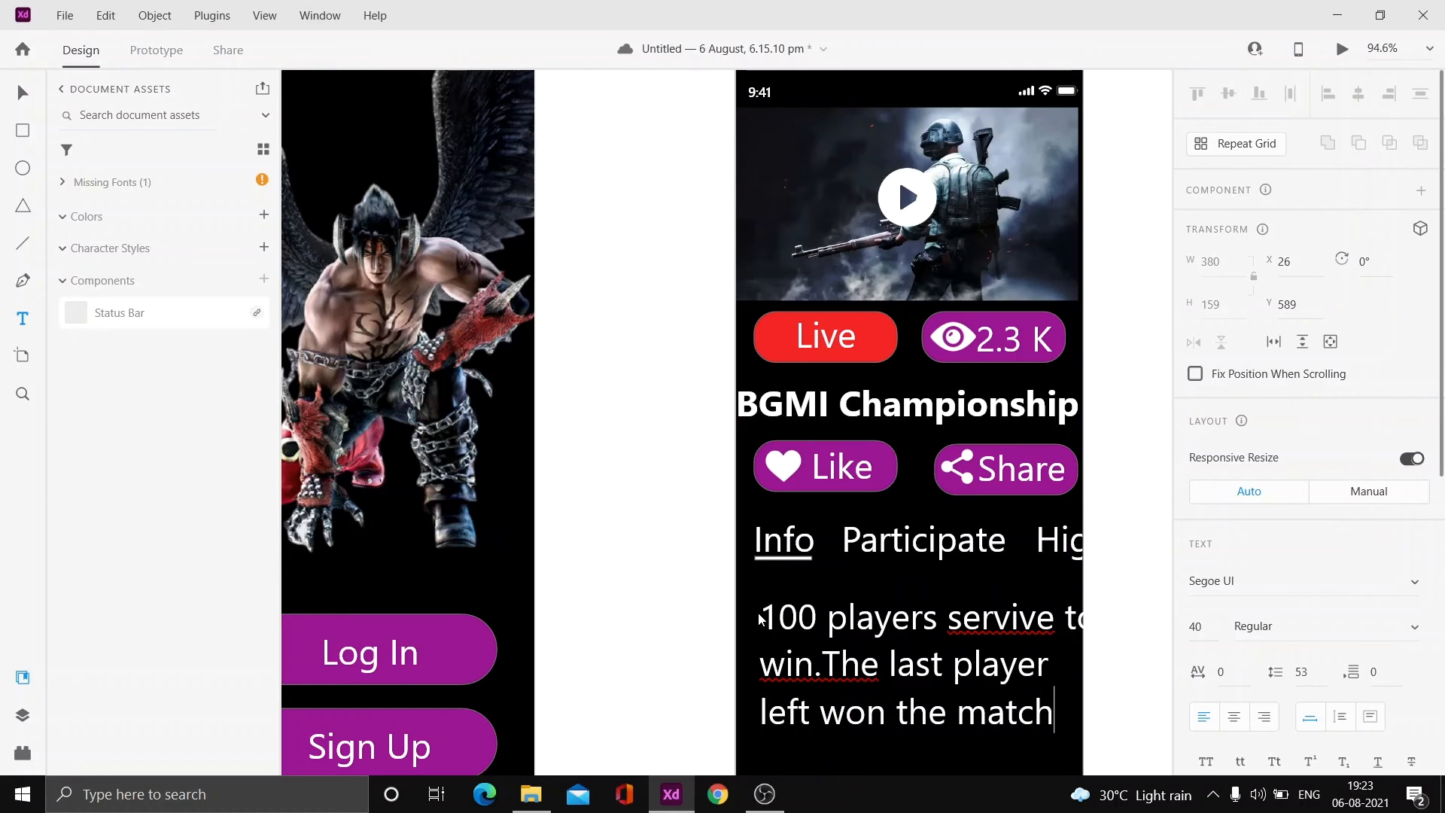
pyautogui.write('. Only')
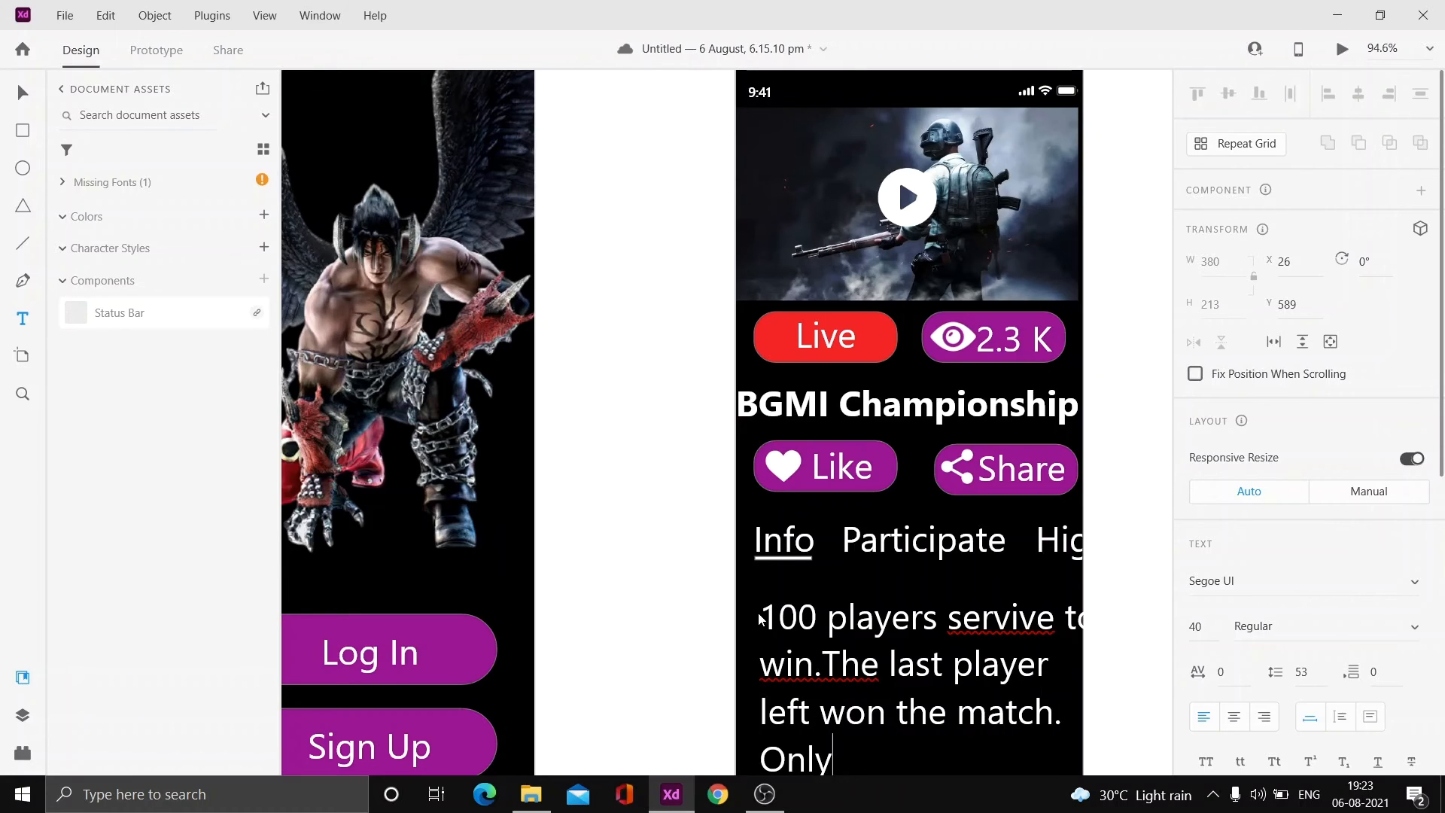
pyautogui.write(' way to servive')
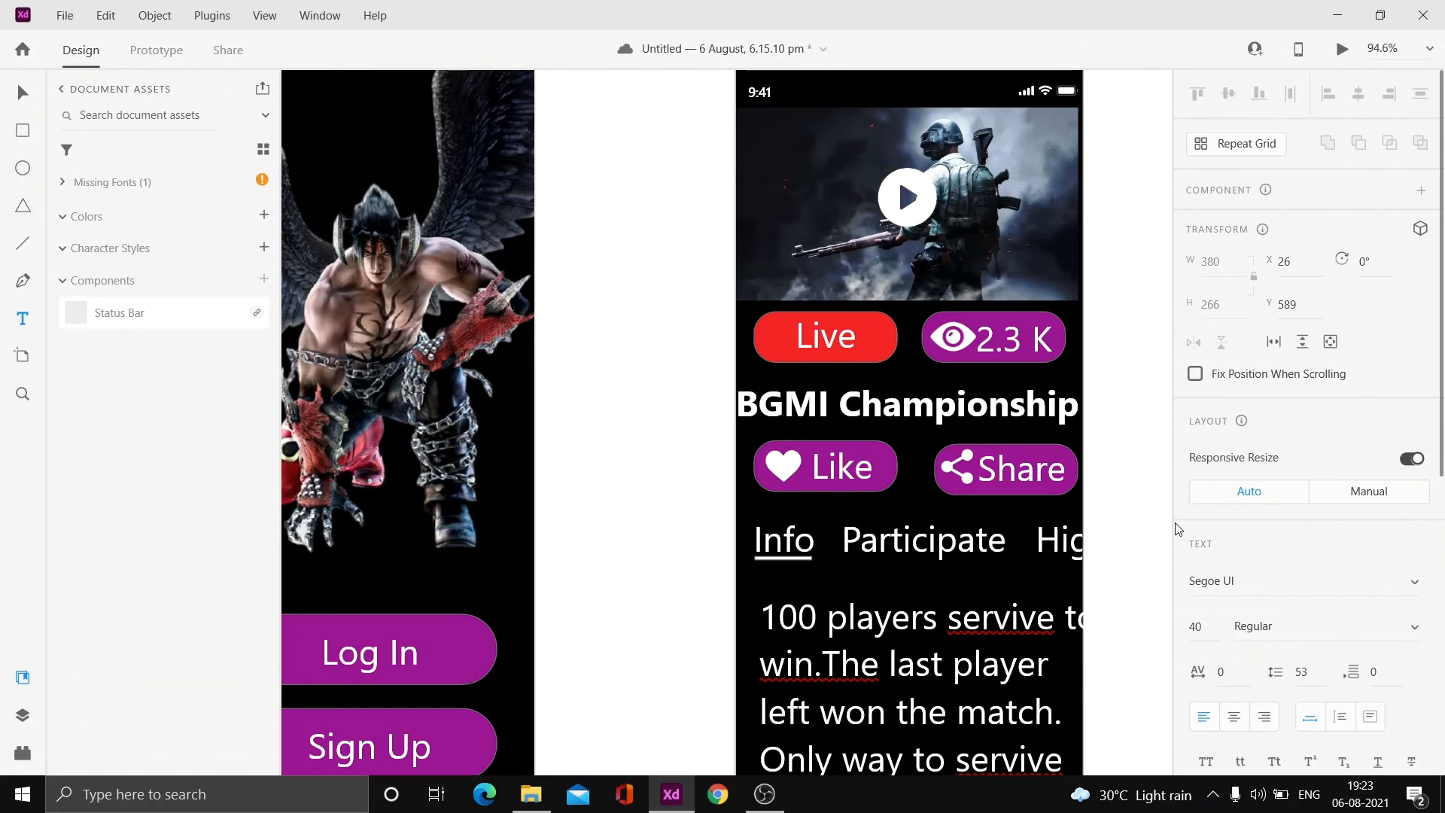
pyautogui.hotkey('ctrl', '0')
pyautogui.doubleClick(930, 565)
pyautogui.click(920, 568)
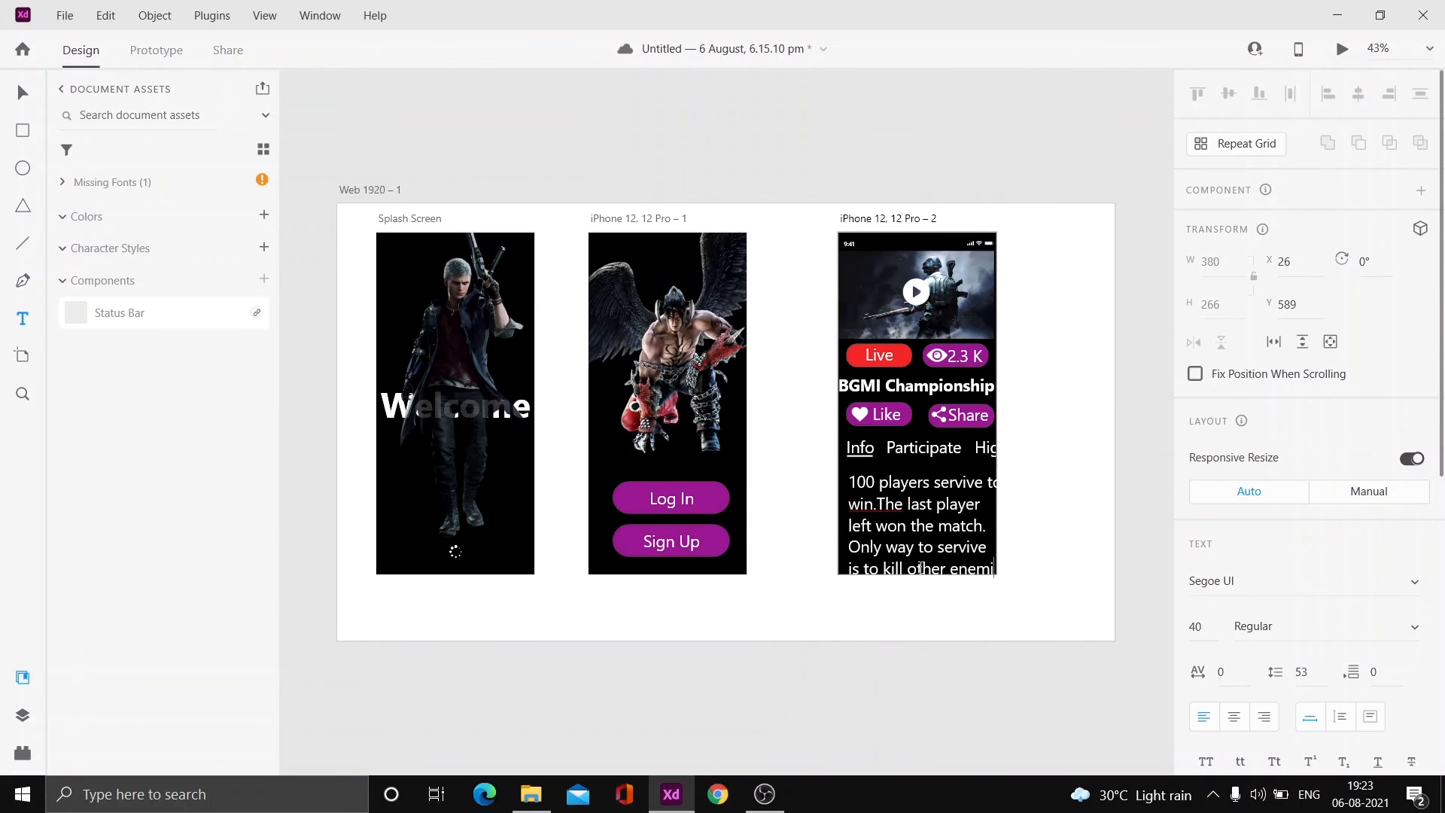
# Set the description paragraph's font size to 30 and move it up to sit just below the Info and Participate labels.
pyautogui.press('Escape')
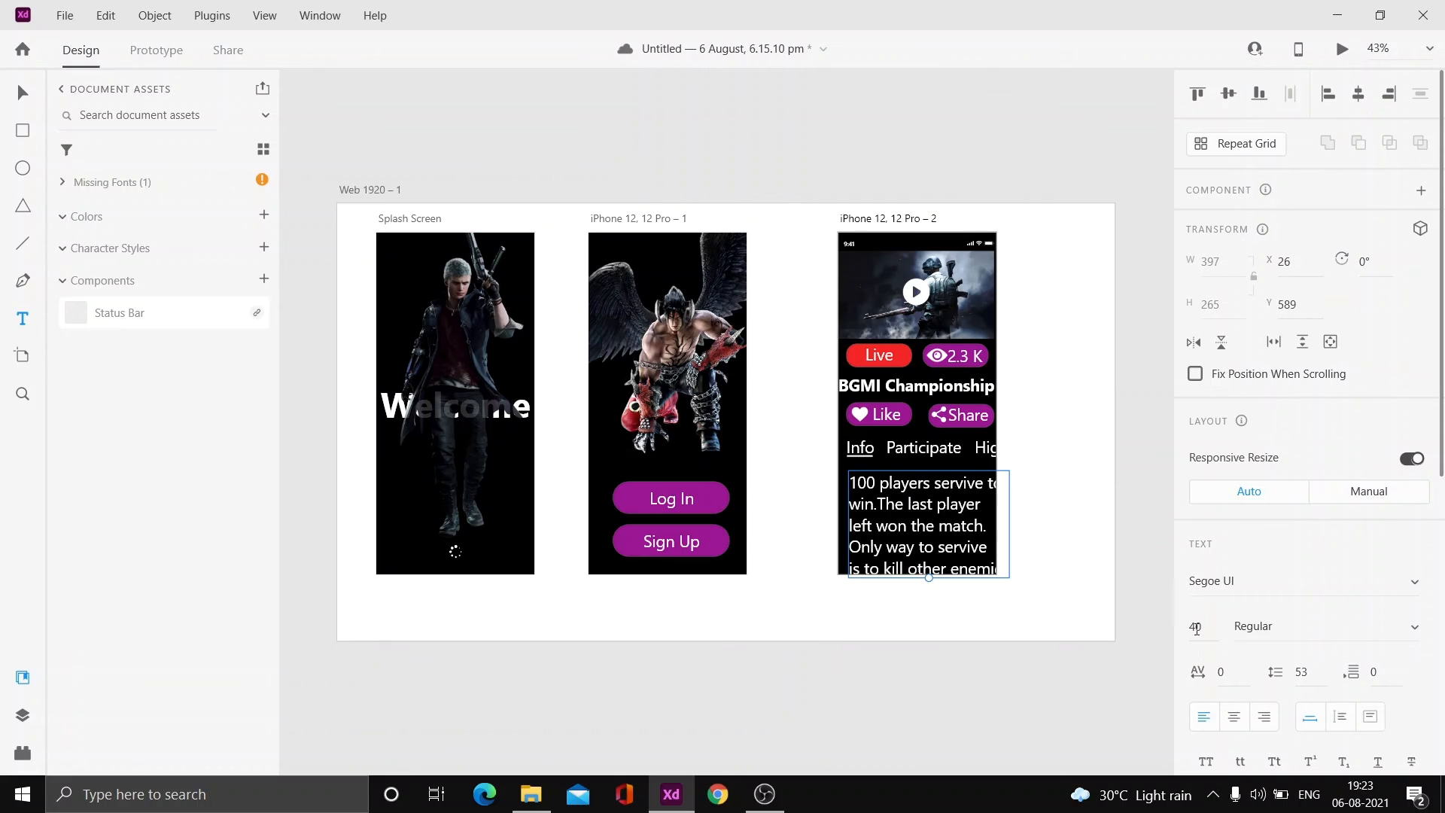
pyautogui.write('30')
pyautogui.press('Return')
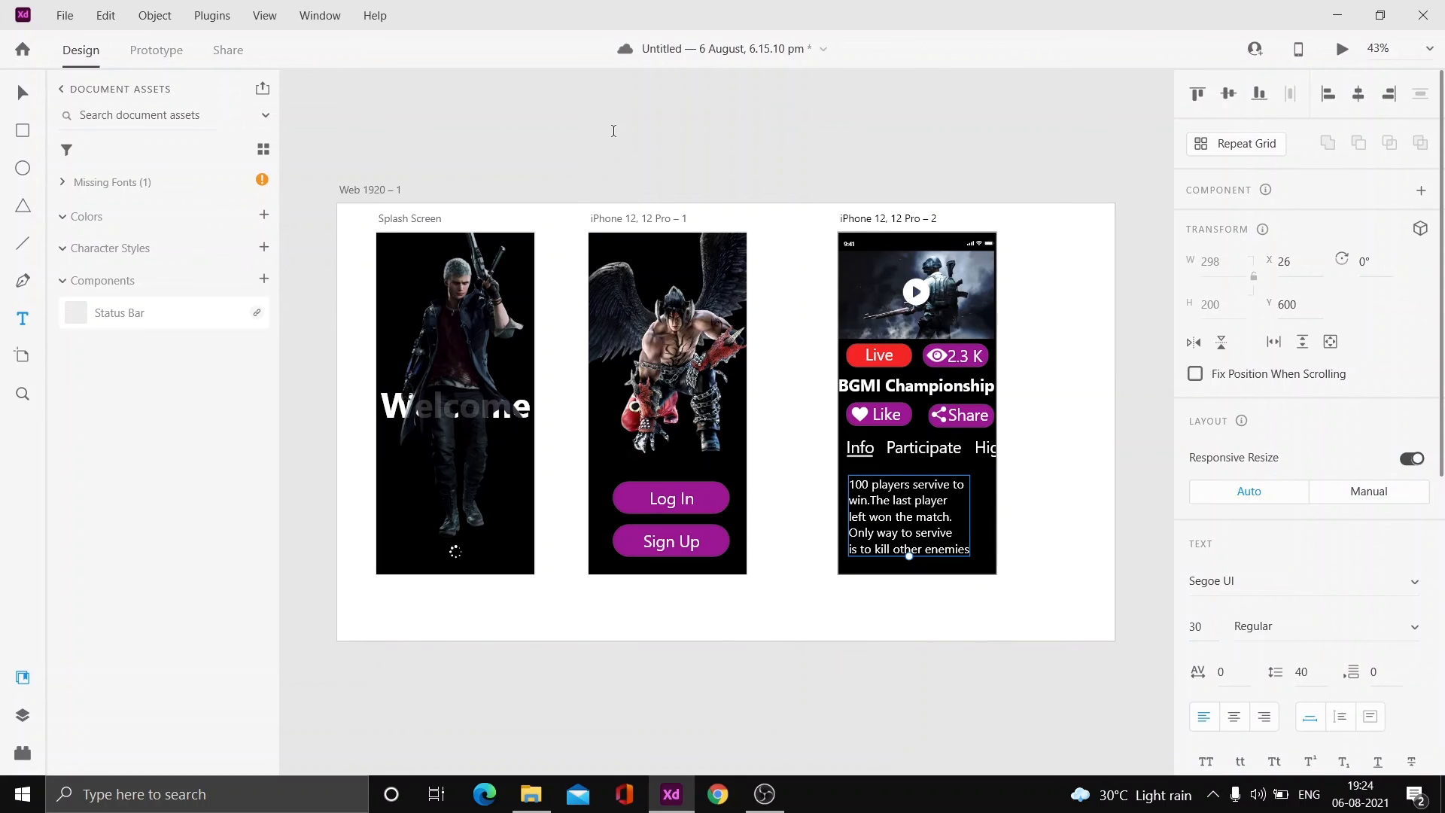
pyautogui.press('v')
pyautogui.moveTo(915, 521); pyautogui.dragTo(913, 507)
pyautogui.click(1082, 499)
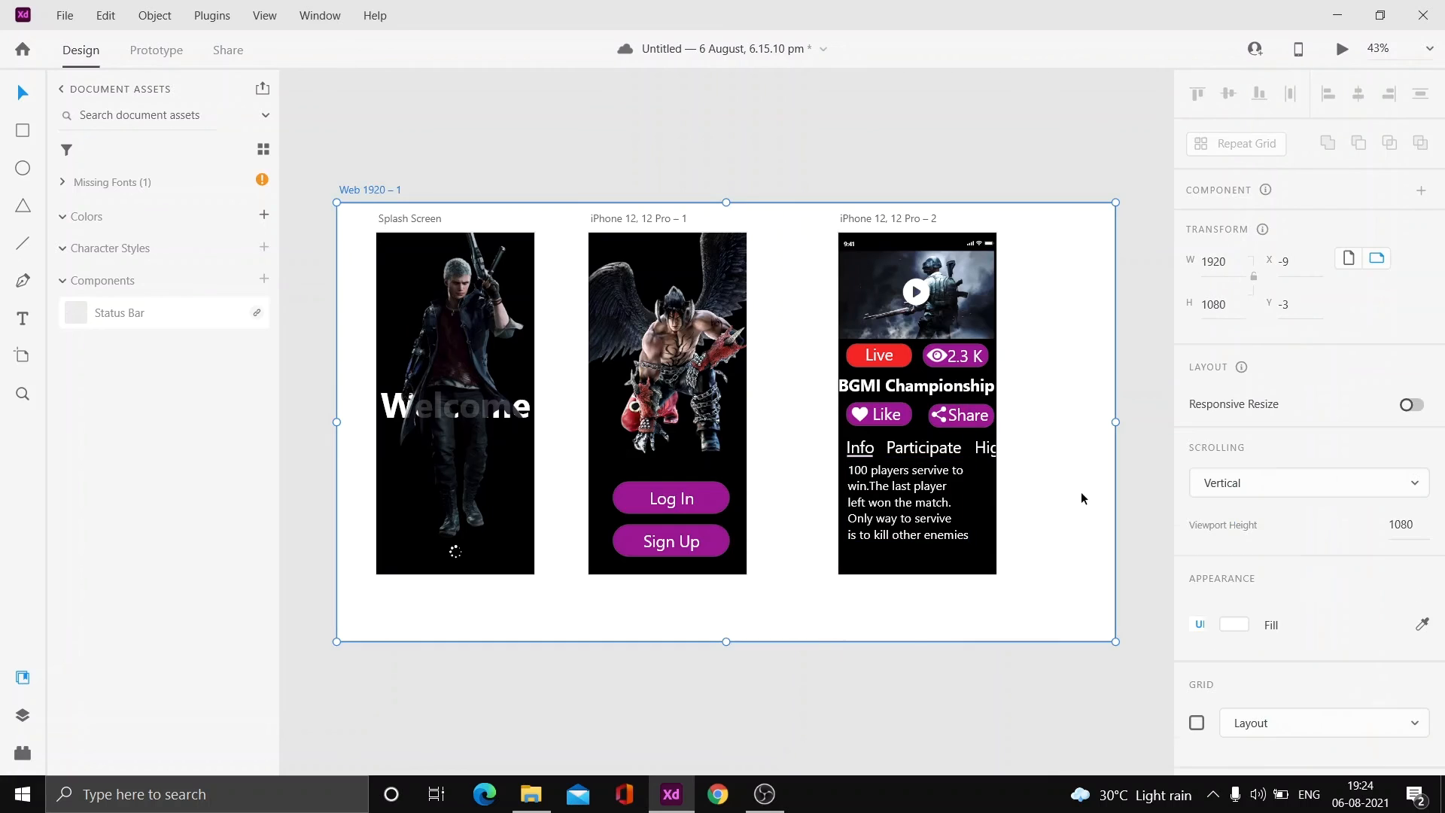
# Set the "Like" and "Share" labels to font size 30 and reposition "Like" within its purple button.
pyautogui.click(897, 422)
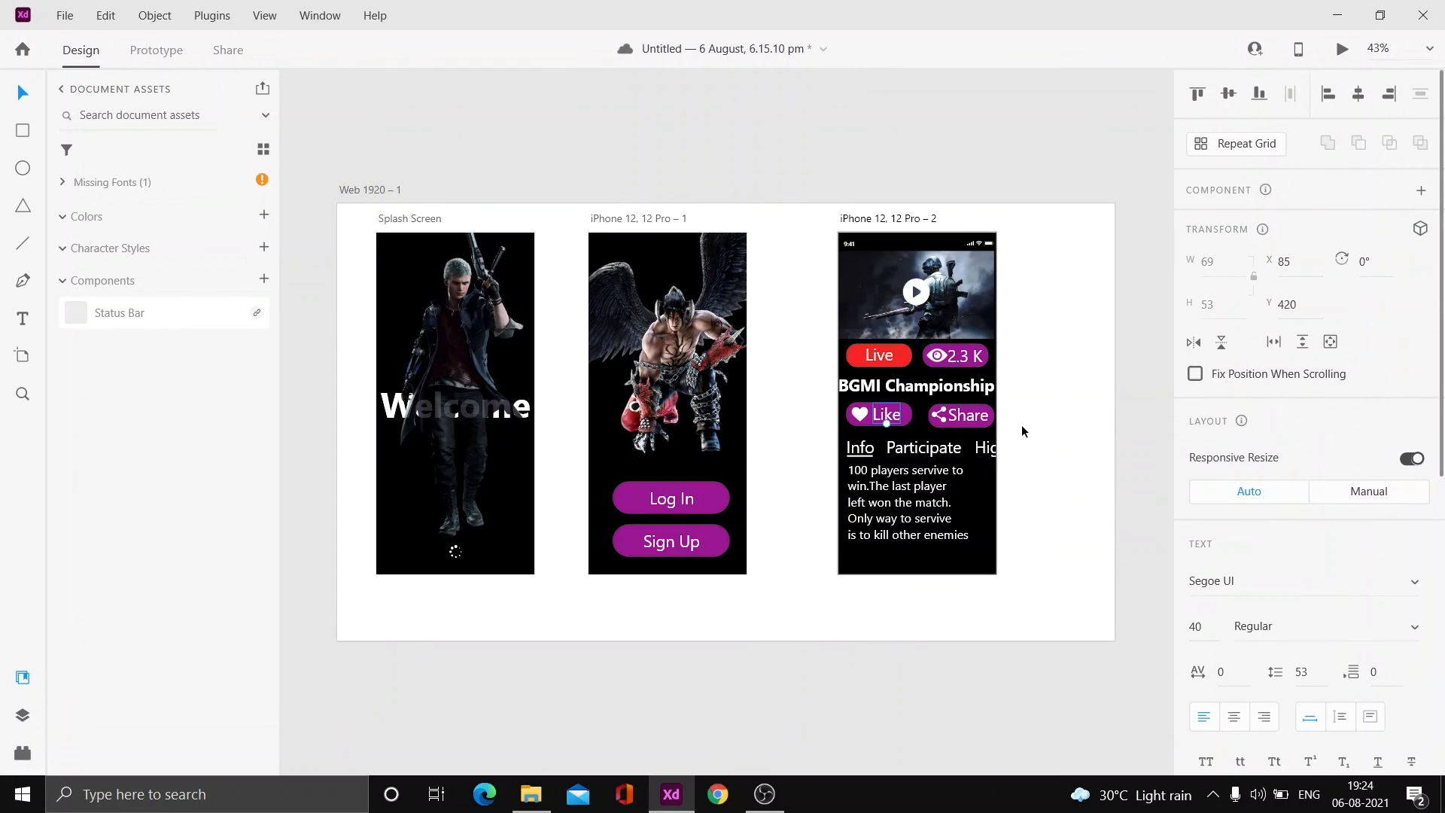
pyautogui.keyDown('shift'); pyautogui.click(959, 415); pyautogui.keyUp('shift')
pyautogui.press('Return')
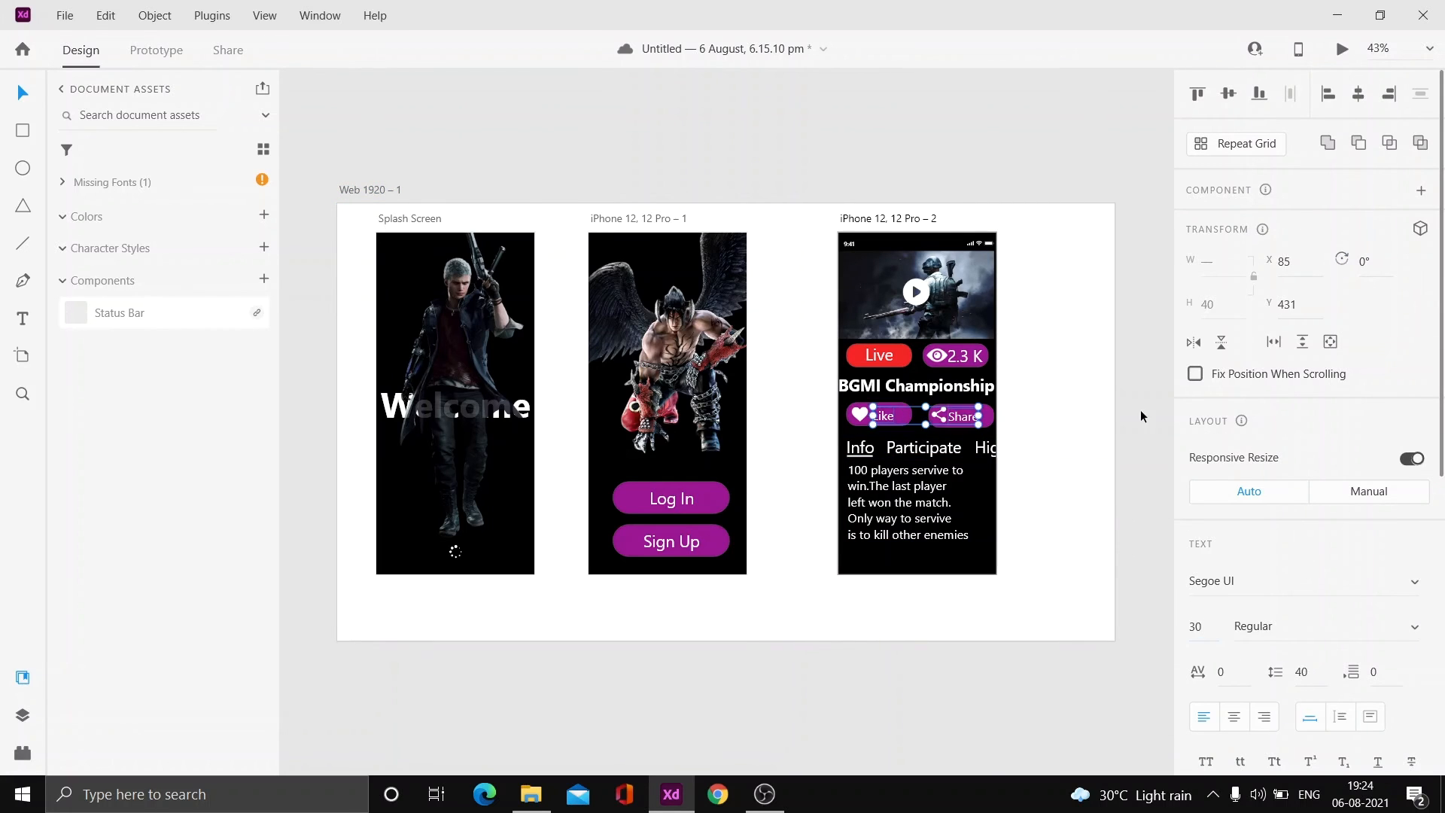
pyautogui.click(1140, 411)
pyautogui.click(889, 421)
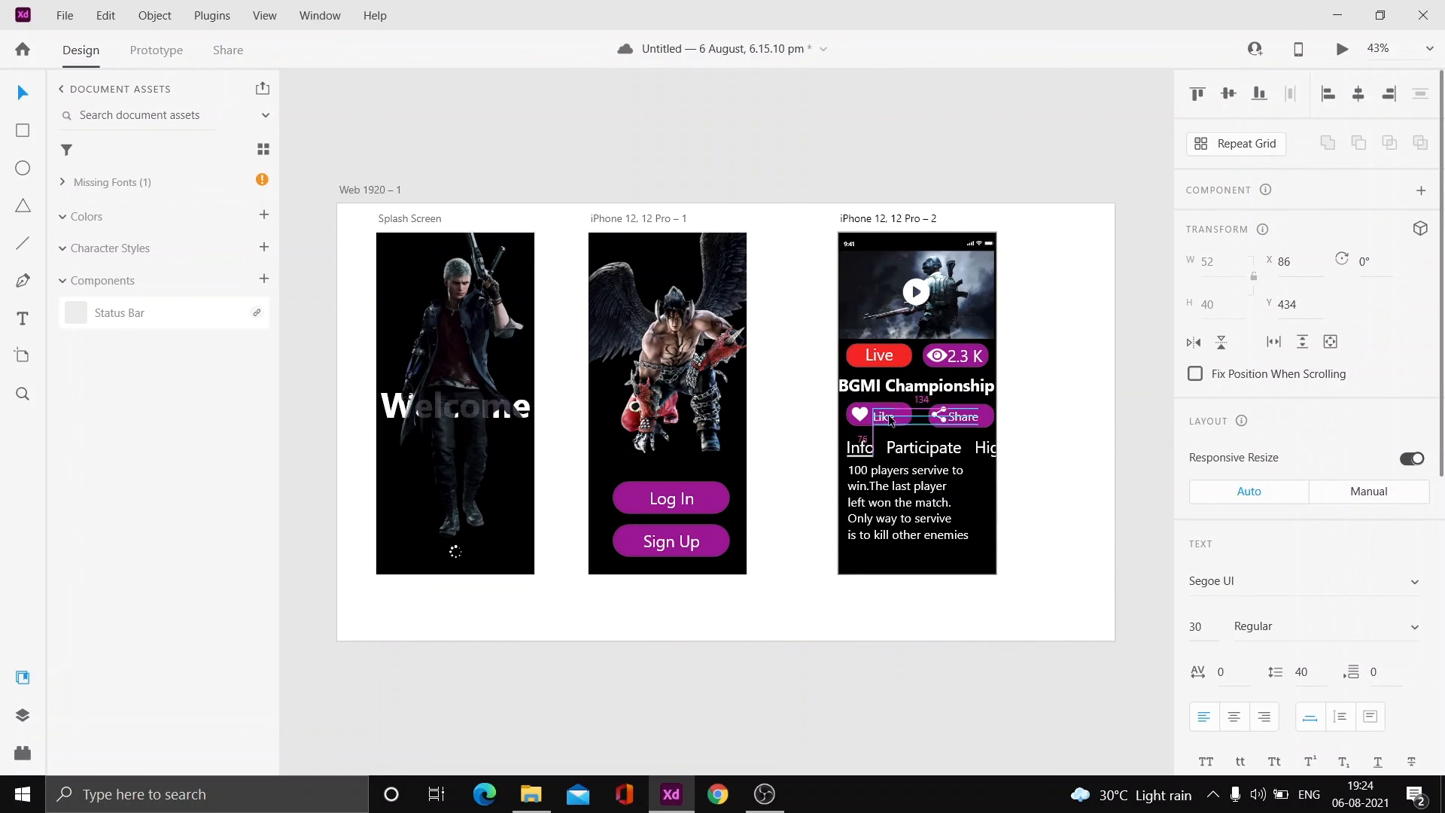
pyautogui.click(1051, 600)
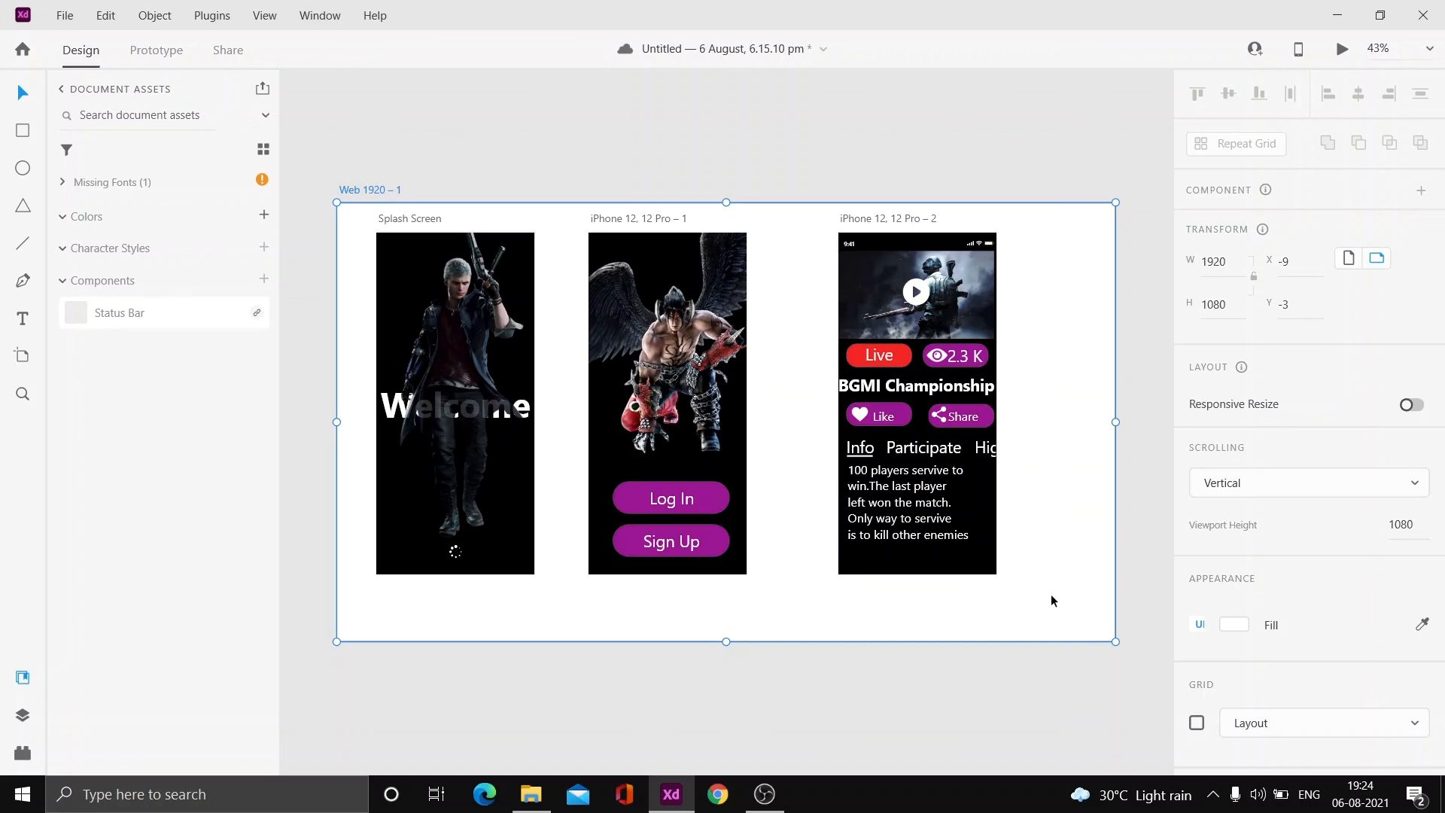
# Draw a white horizontal divider line about 390 wide beneath the description paragraph, with a border size of 5.
pyautogui.click(25, 241)
pyautogui.moveTo(841, 548); pyautogui.dragTo(997, 552)
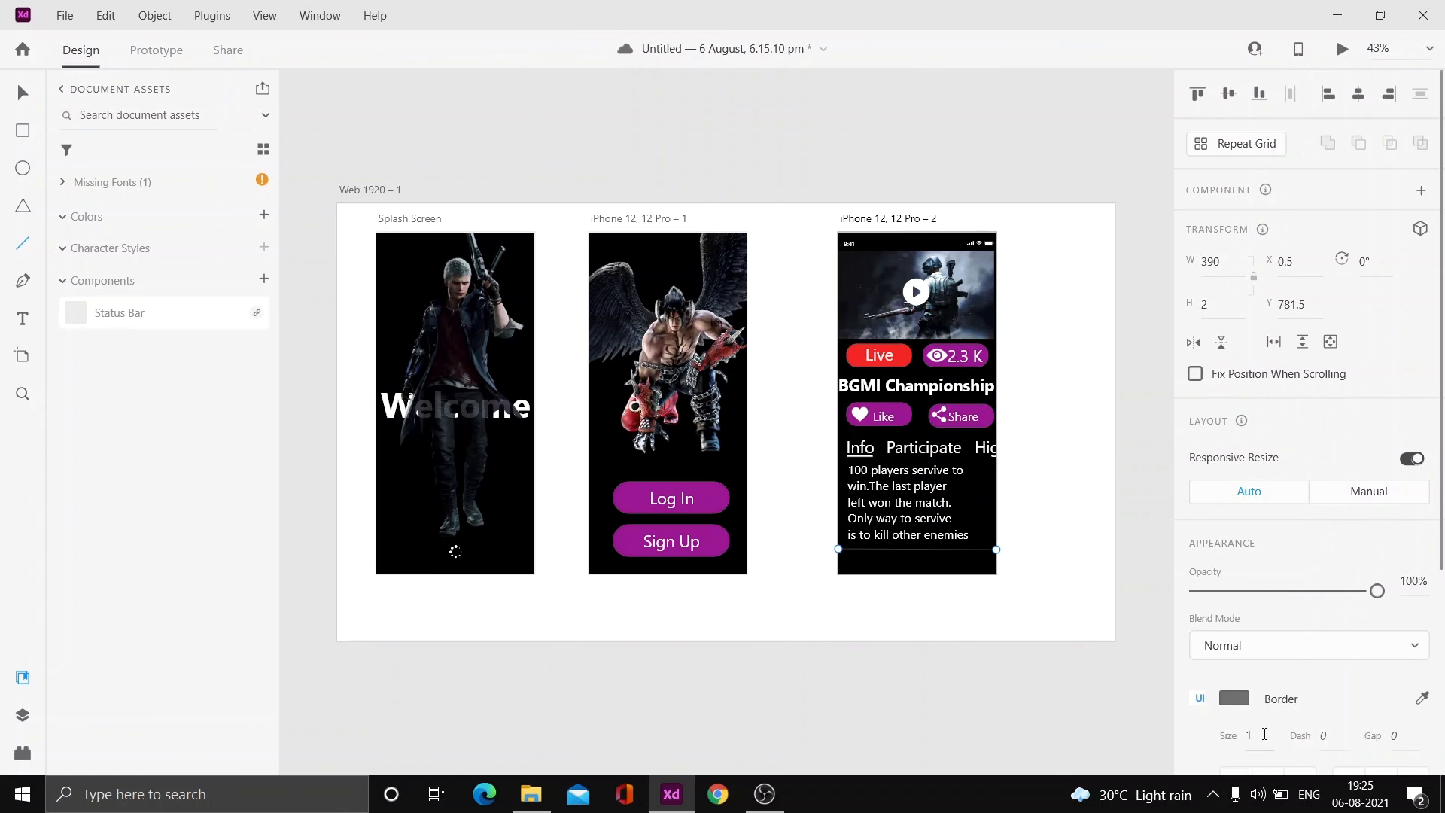
pyautogui.write('5')
pyautogui.press('Return')
pyautogui.click(1237, 700)
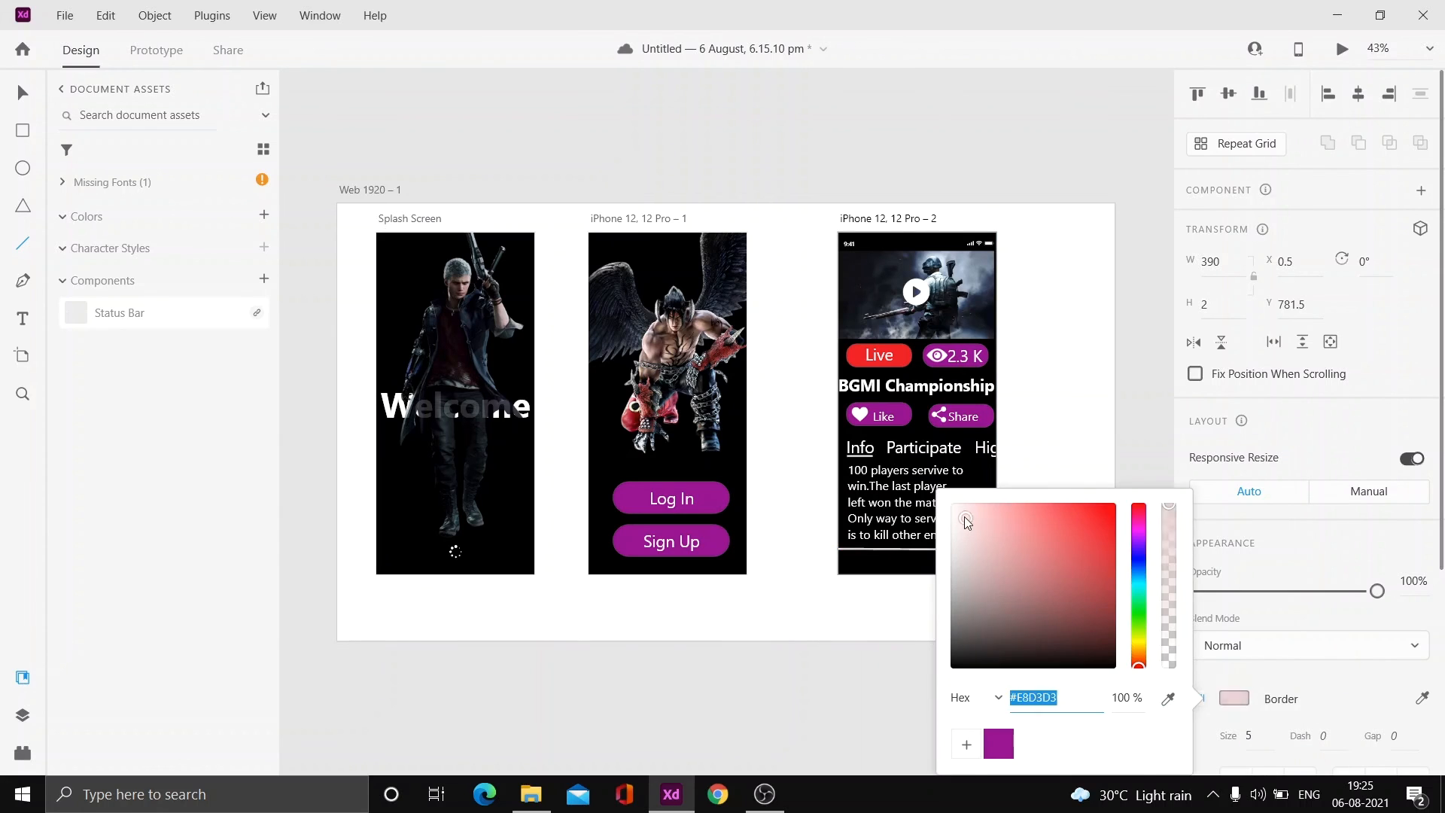
pyautogui.click(889, 627)
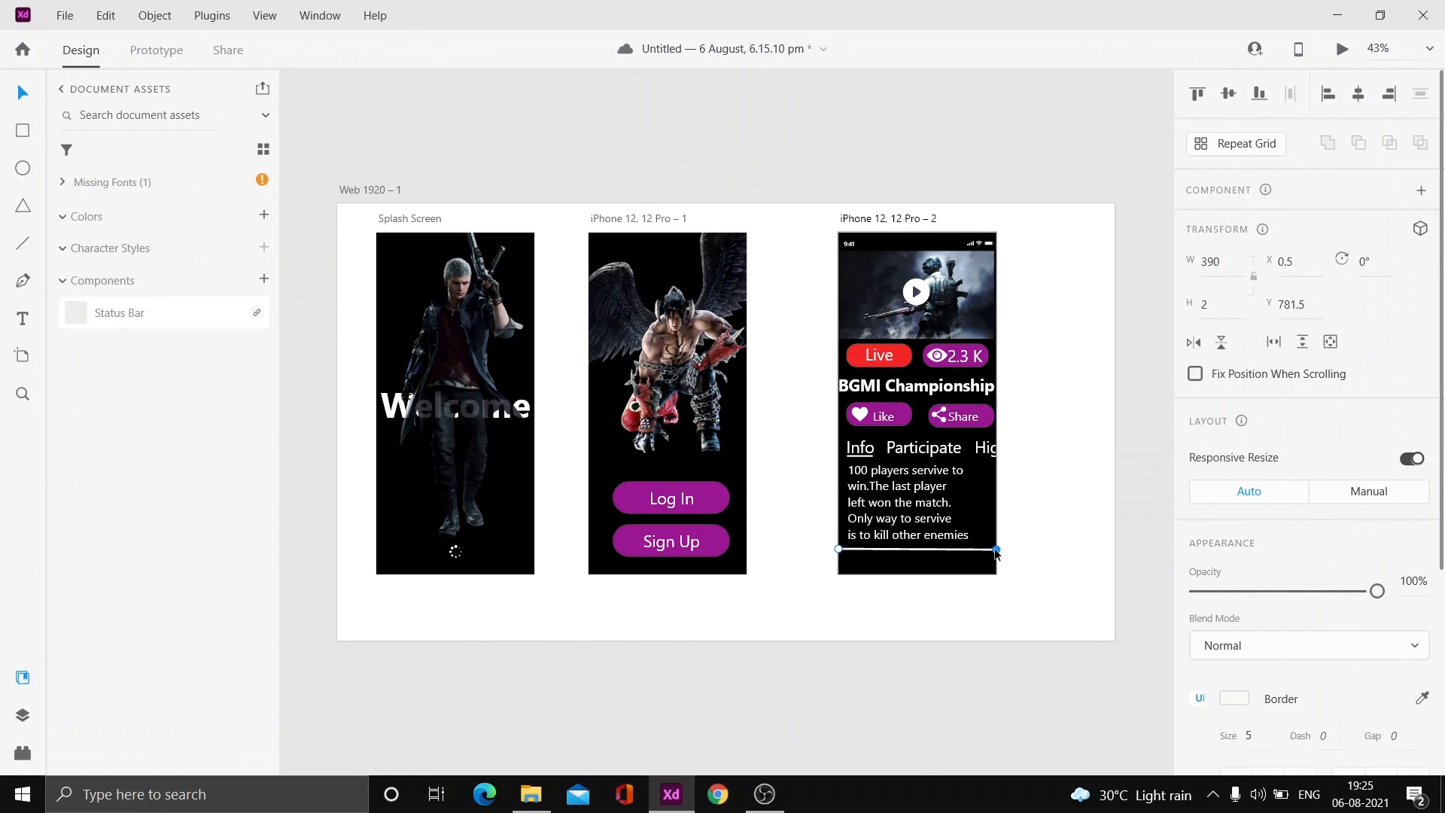
pyautogui.click(961, 679)
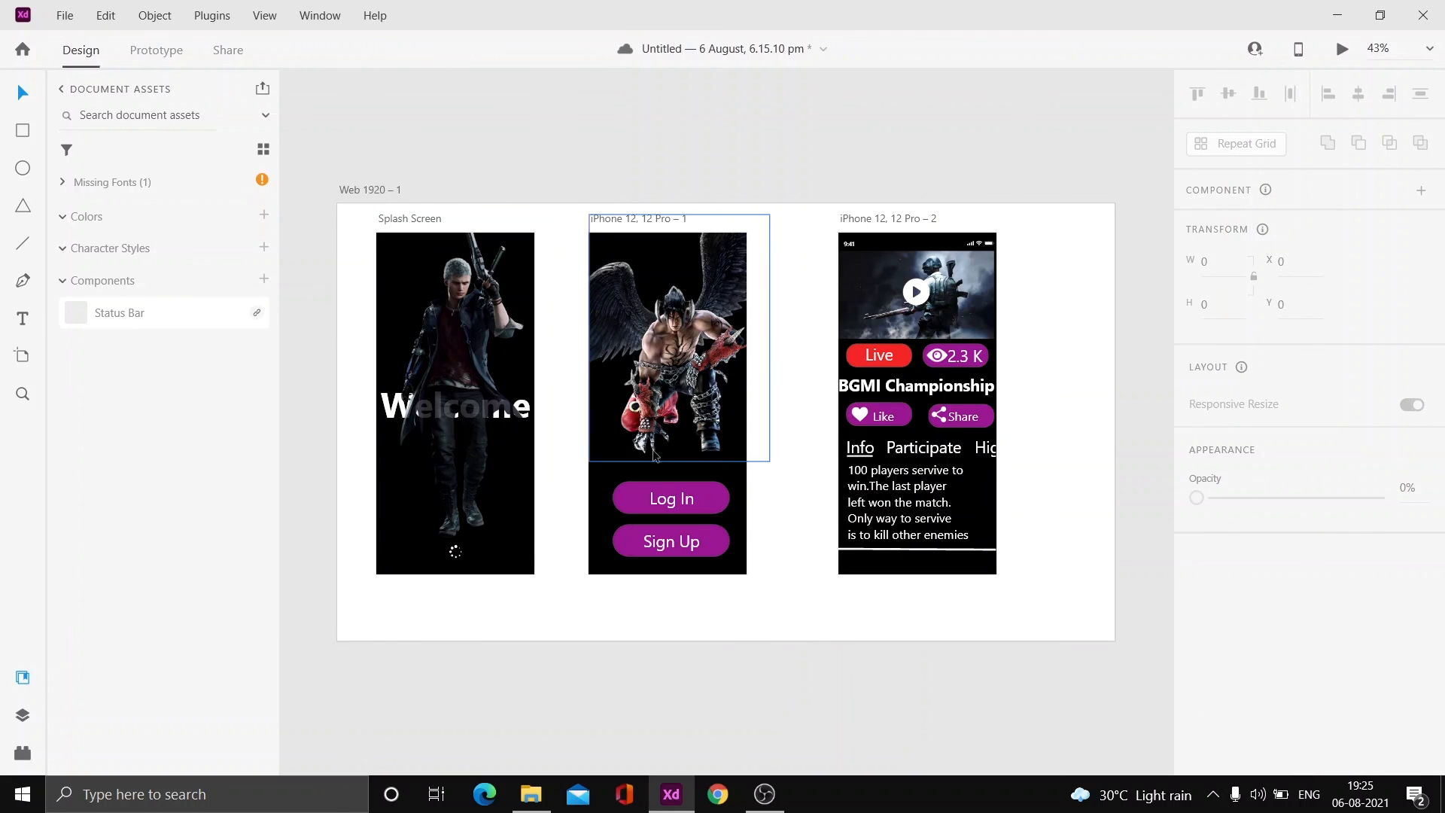
# Duplicate the "BGMI Championship" heading and place the copy below the divider line at the foot of the artboard.
pyautogui.doubleClick(911, 387)
pyautogui.press('Escape')
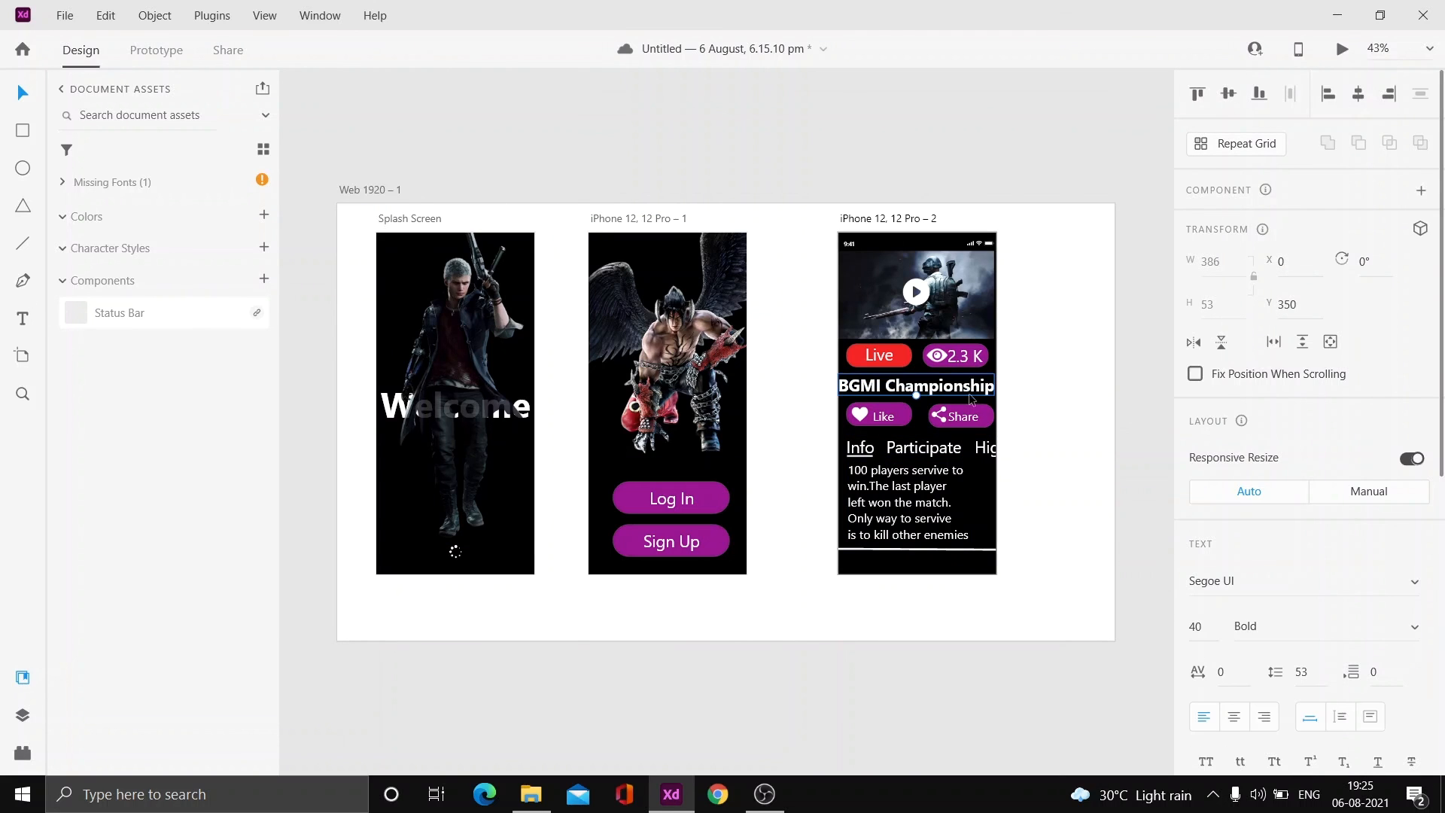
pyautogui.moveTo(966, 388); pyautogui.dragTo(963, 562)
pyautogui.hotkey('ctrl', 'shift', ']')
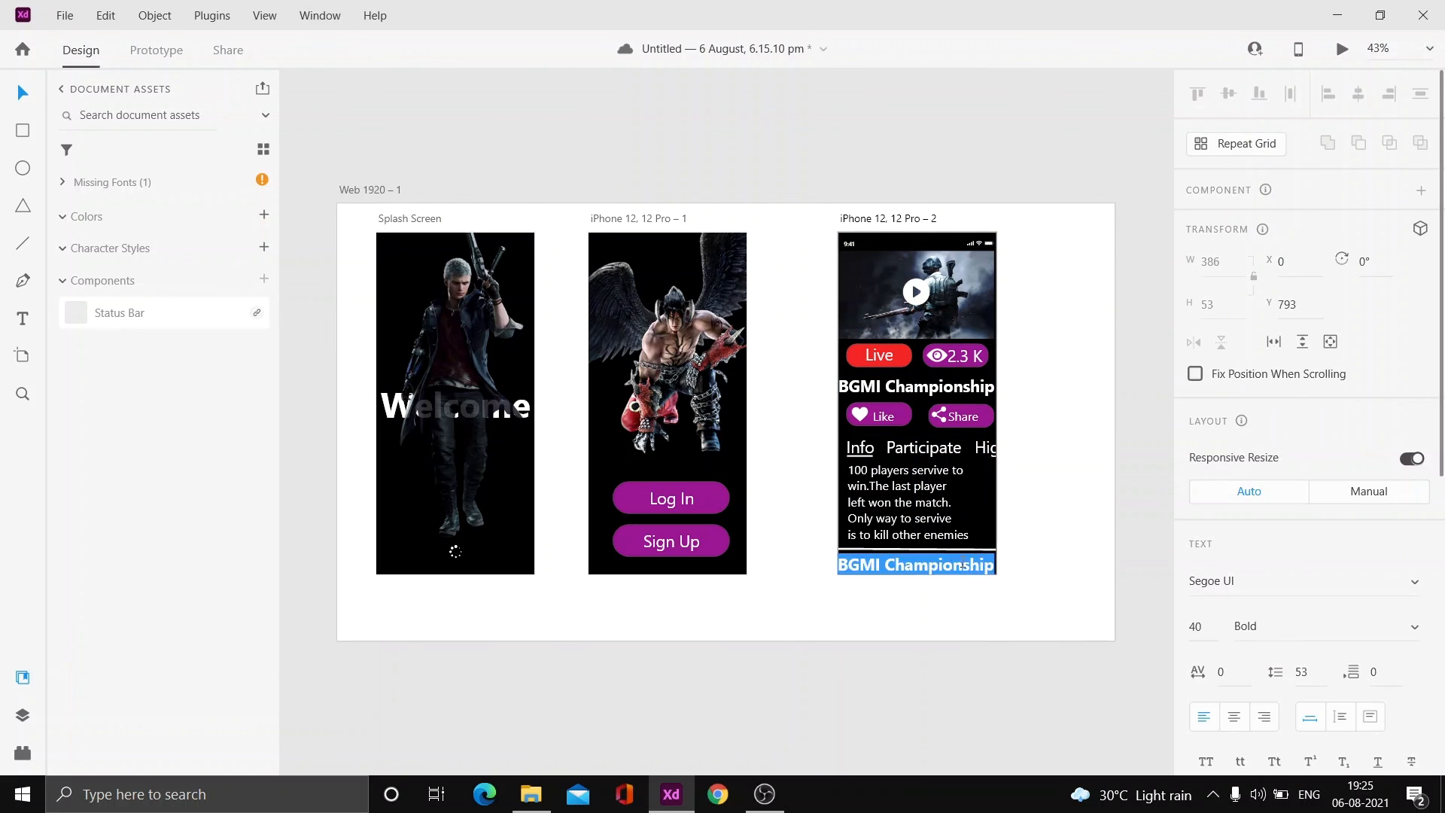
# Change the copied heading's text to "More Games" and shift it slightly right, away from the artboard edge.
pyautogui.press('BackSpace')
pyautogui.press('BackSpace')
pyautogui.press('BackSpace')
pyautogui.press('BackSpace')
pyautogui.press('BackSpace')
pyautogui.press('BackSpace')
pyautogui.press('BackSpace')
pyautogui.press('BackSpace')
pyautogui.press('BackSpace')
pyautogui.press('BackSpace')
pyautogui.press('BackSpace')
pyautogui.press('BackSpace')
pyautogui.press('BackSpace')
pyautogui.press('BackSpace')
pyautogui.press('BackSpace')
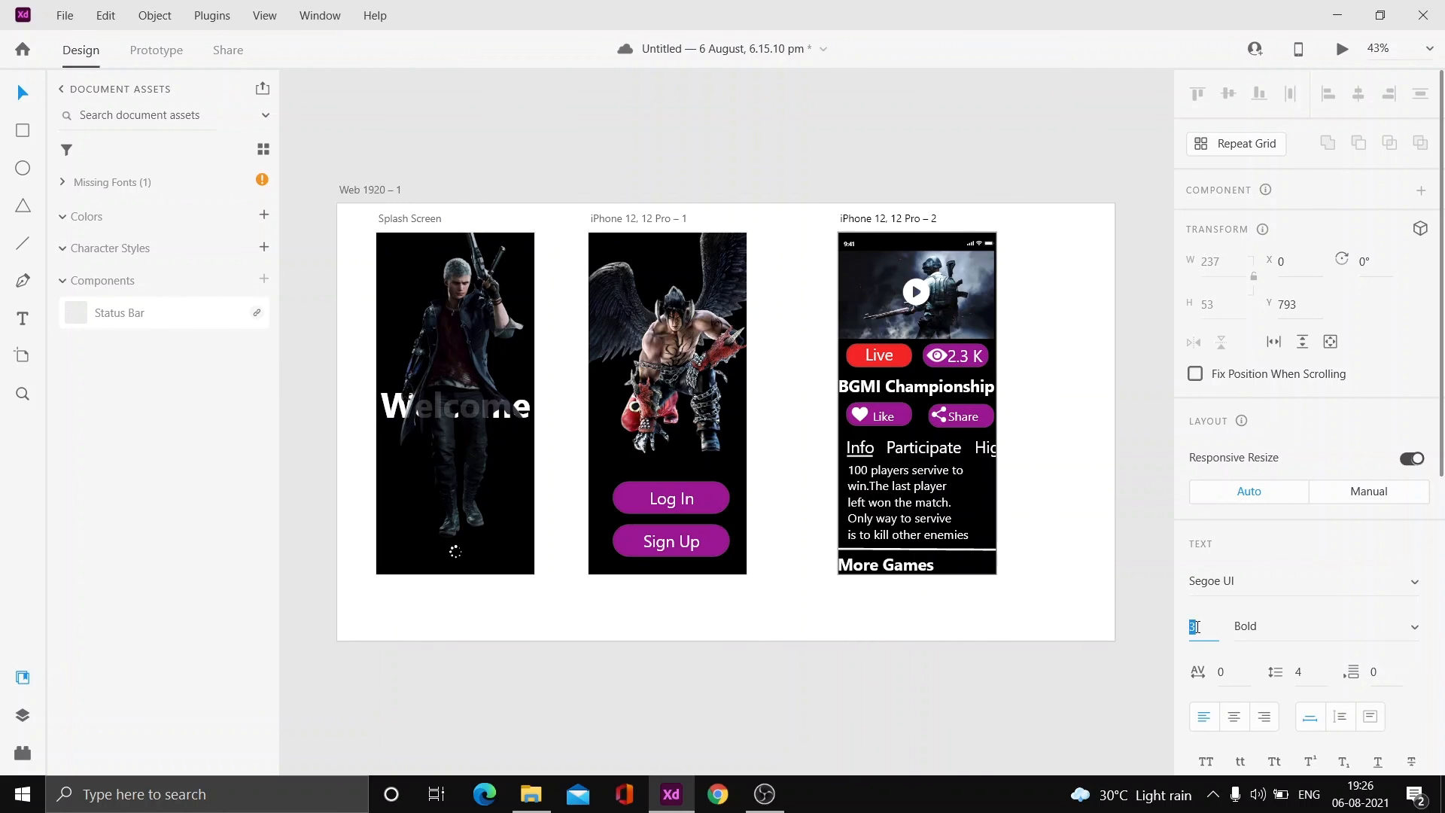
pyautogui.press('Escape')
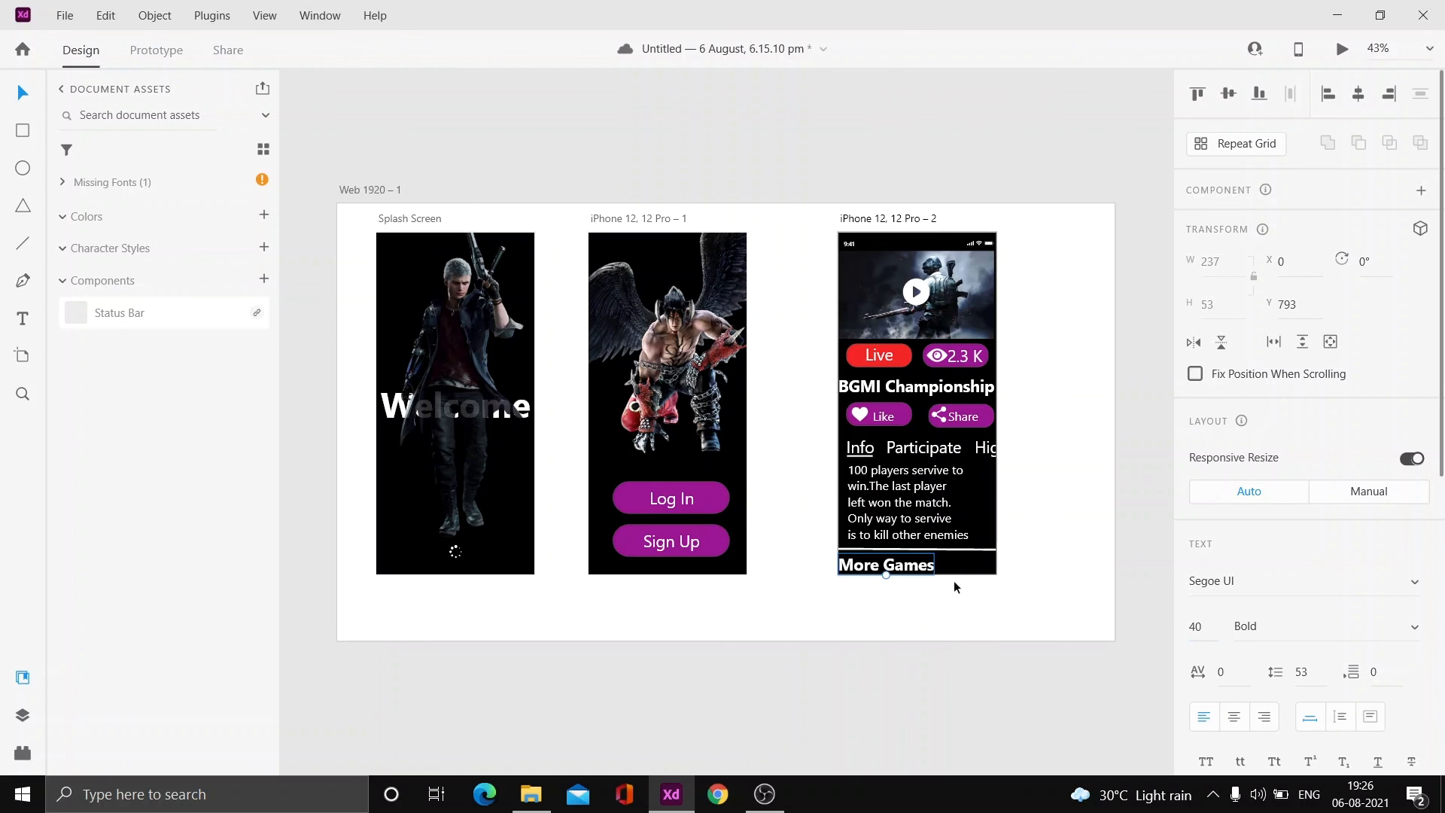
pyautogui.moveTo(932, 570); pyautogui.dragTo(939, 570)
pyautogui.click(934, 745)
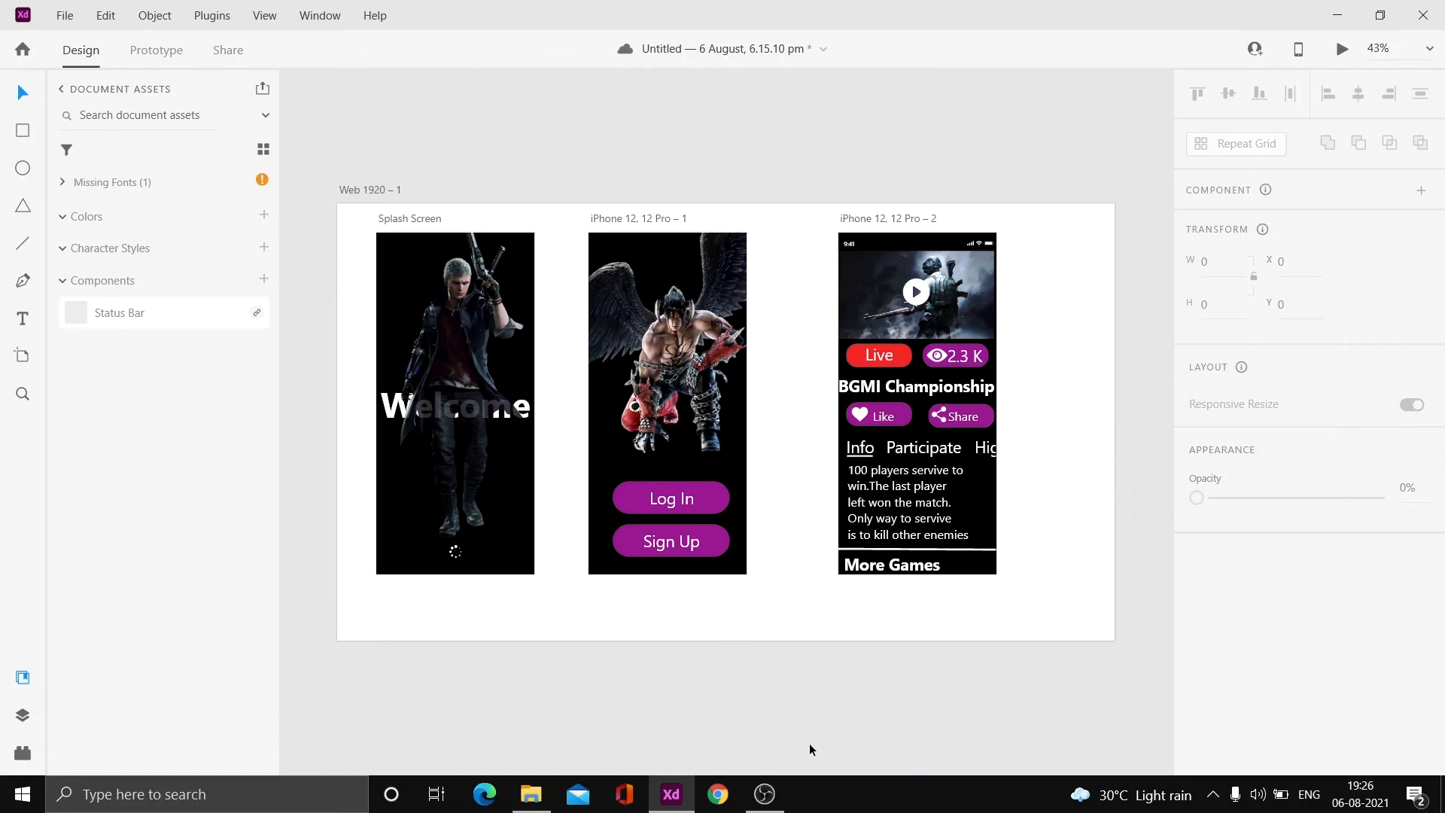
pyautogui.click(765, 795)
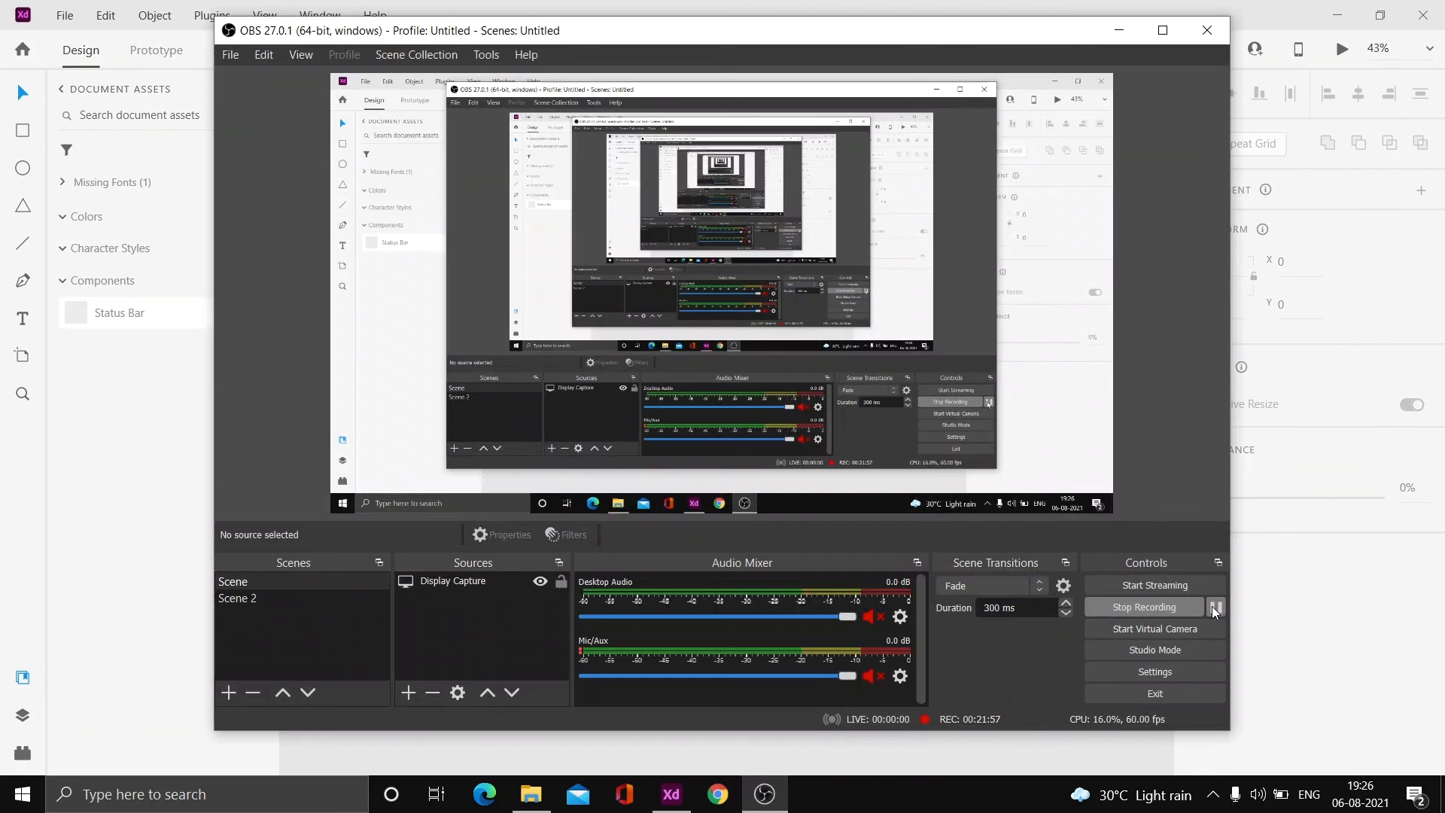